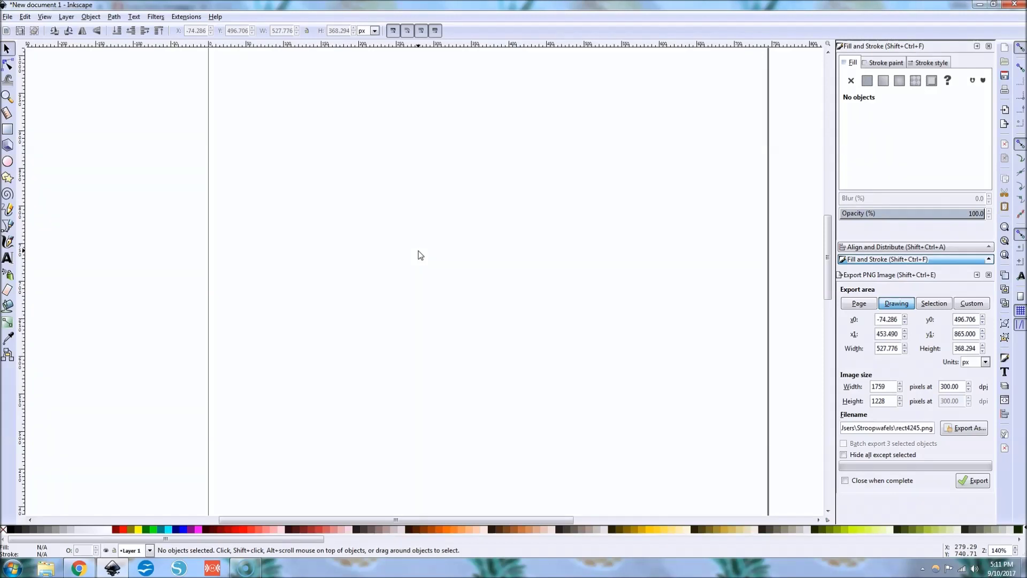
Zoom out to see the whole page, then minimize Inkscape to reveal the Creative Market fonts page.
scroll(420, 254, "down", 2)
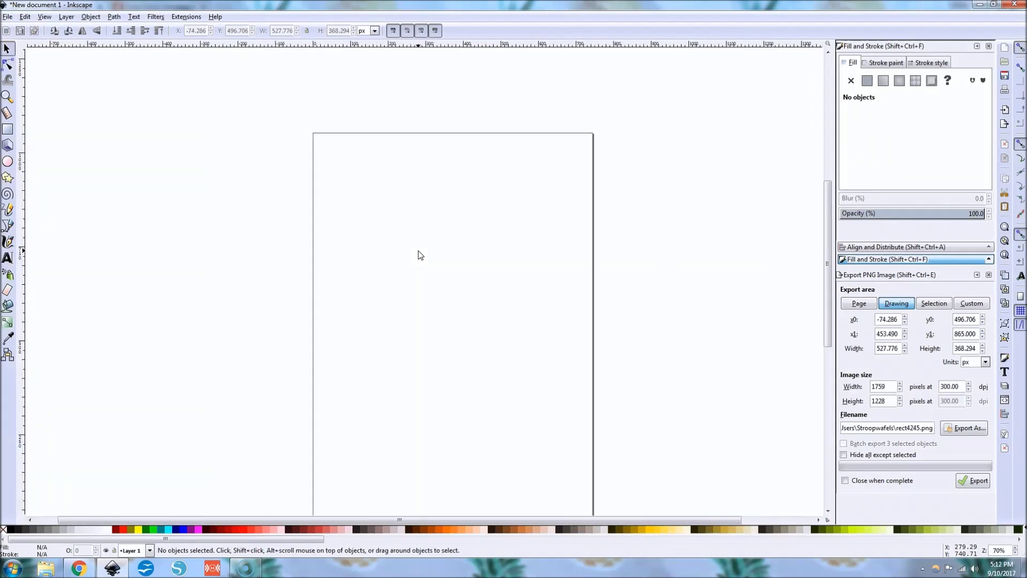
scroll(420, 255, "down", 1)
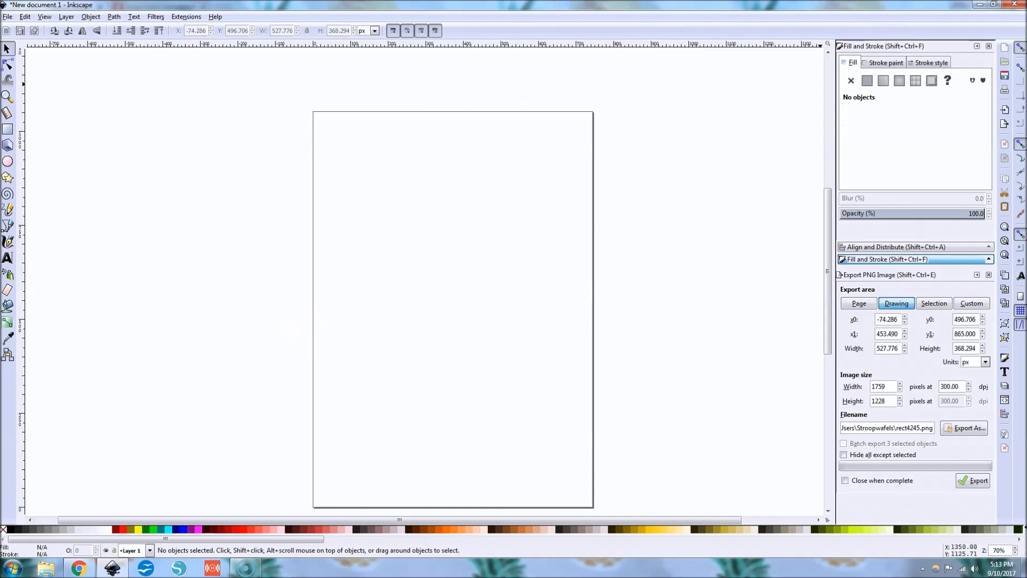
left_click(980, 4)
scroll(446, 287, "up", 3)
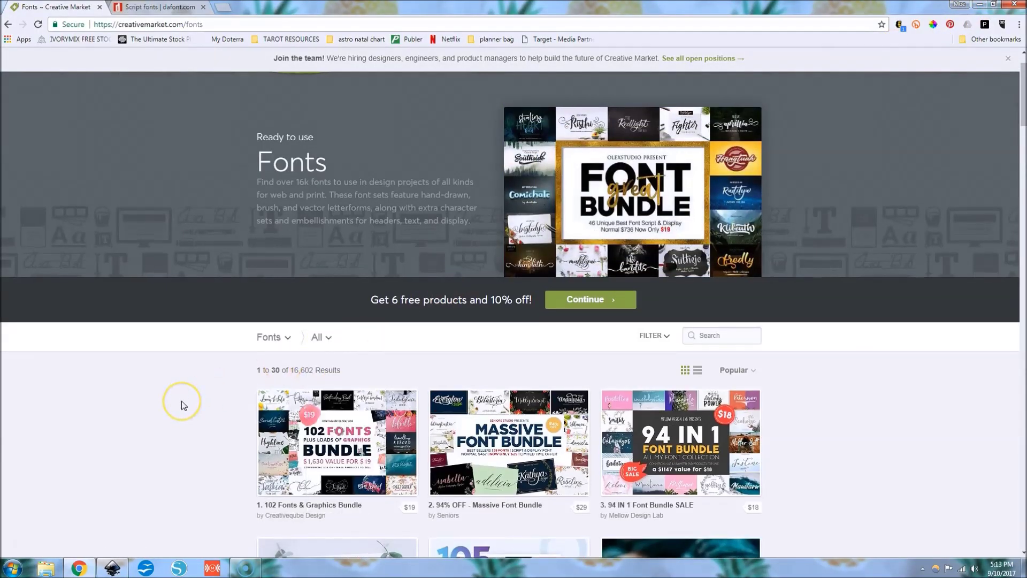
scroll(181, 400, "down", 2)
scroll(182, 400, "up", 3)
left_click(298, 103)
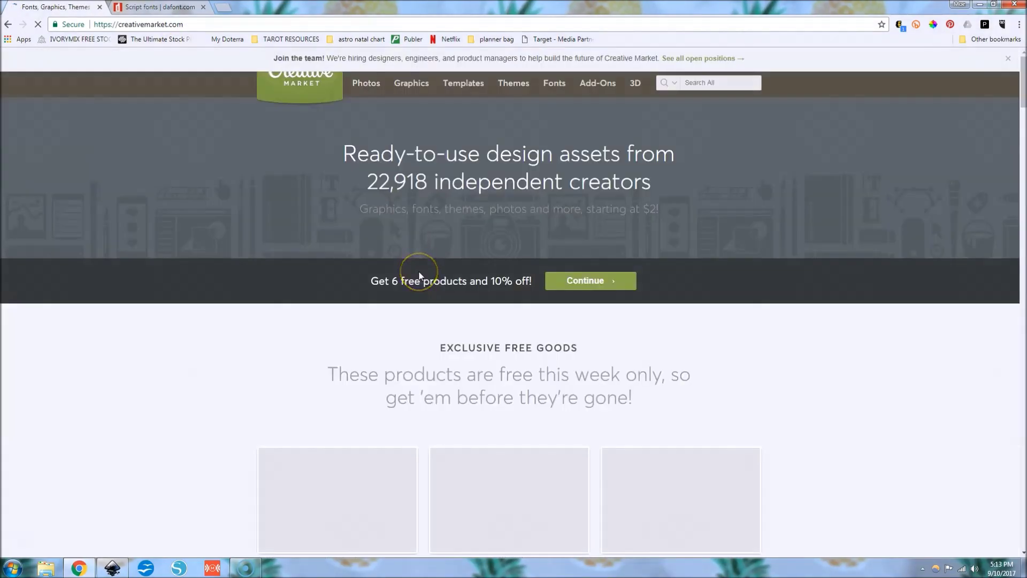
scroll(420, 275, "down", 5)
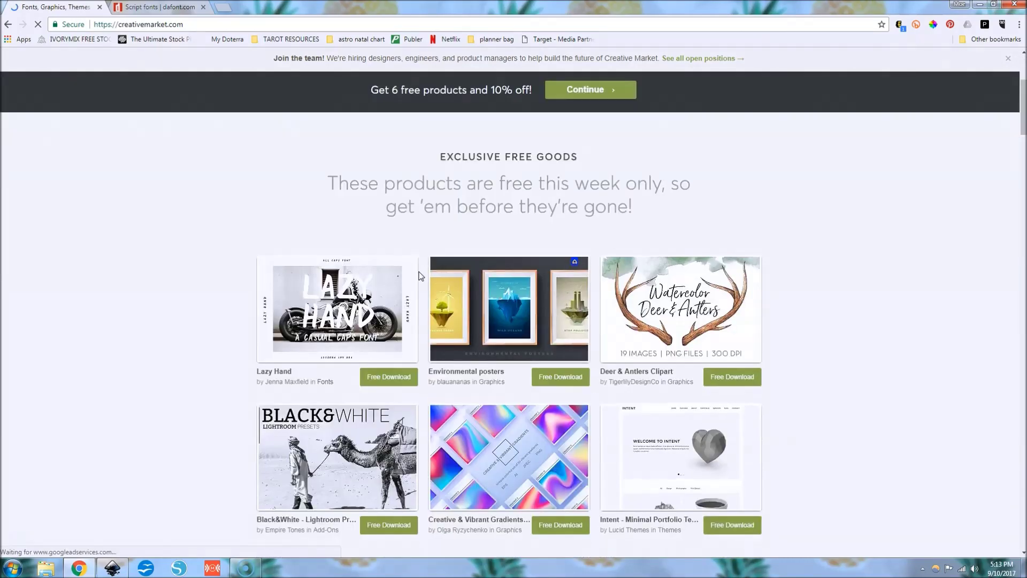
scroll(420, 276, "down", 2)
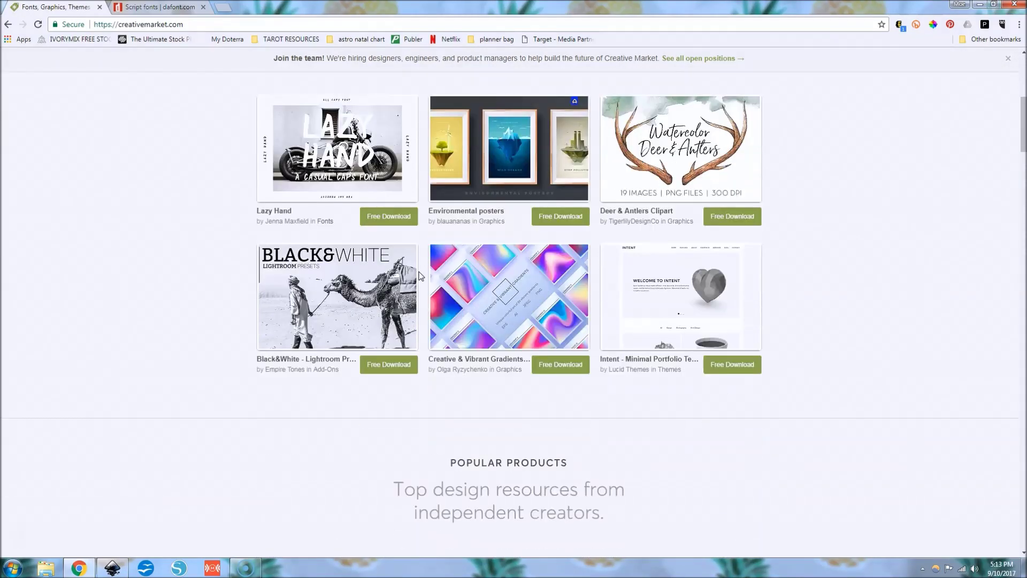
scroll(420, 276, "up", 6)
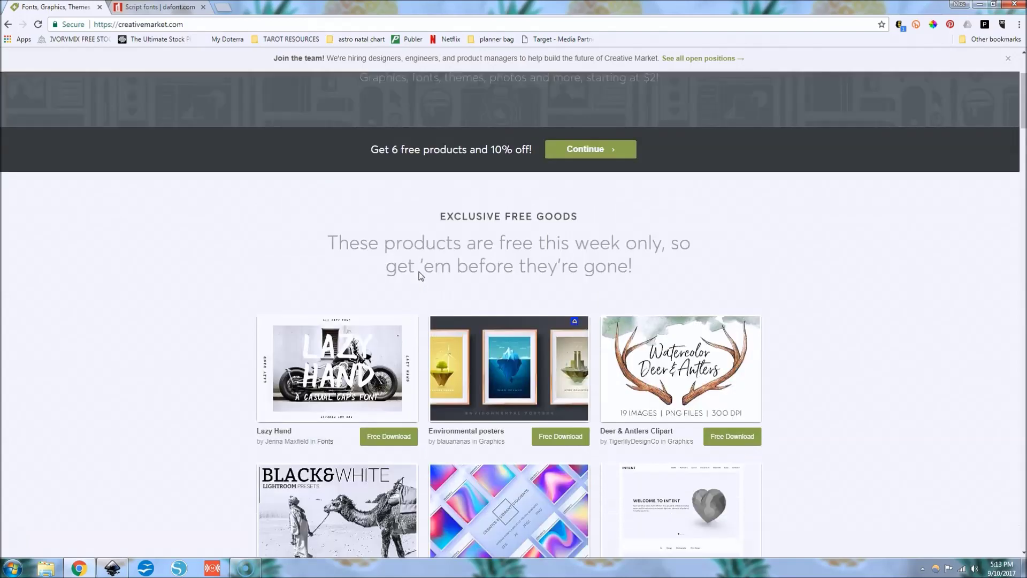
scroll(420, 275, "up", 1)
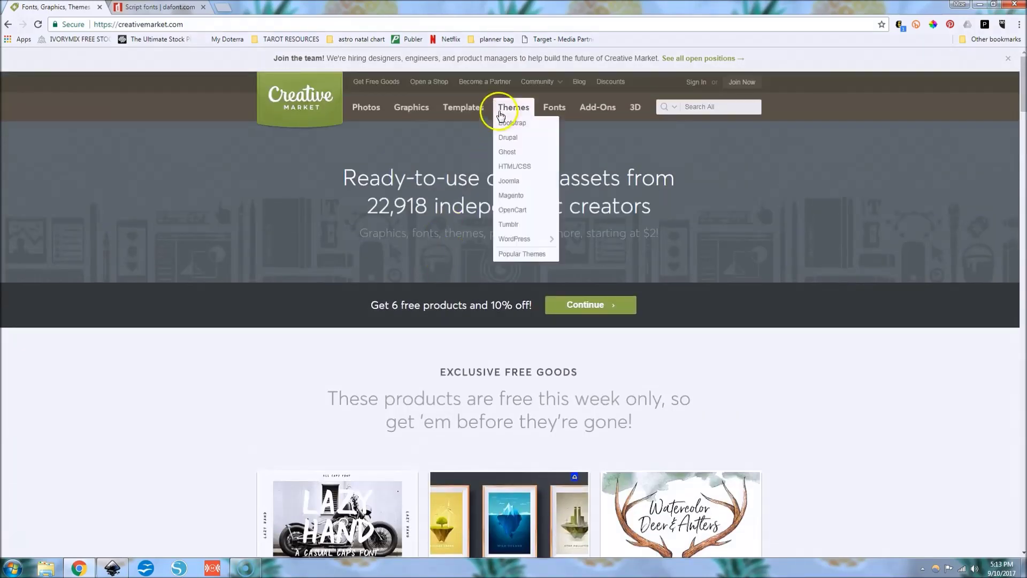
left_click(560, 113)
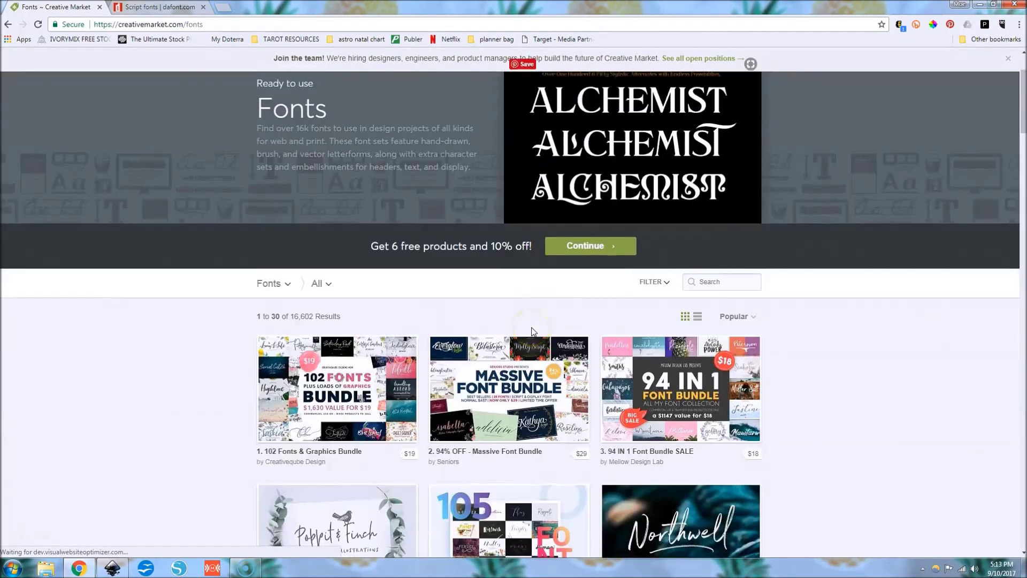
scroll(532, 332, "down", 1)
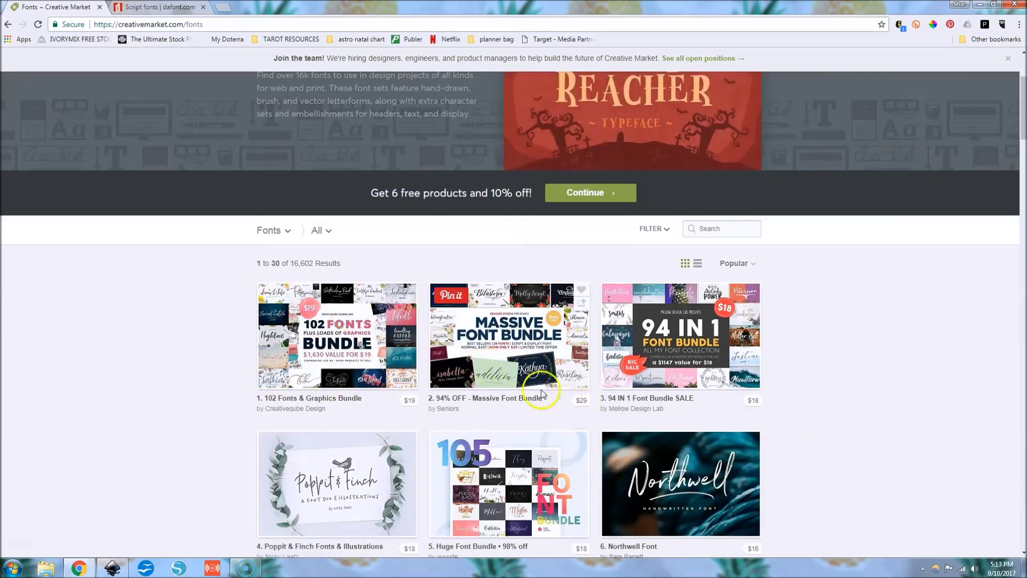
scroll(854, 434, "down", 1)
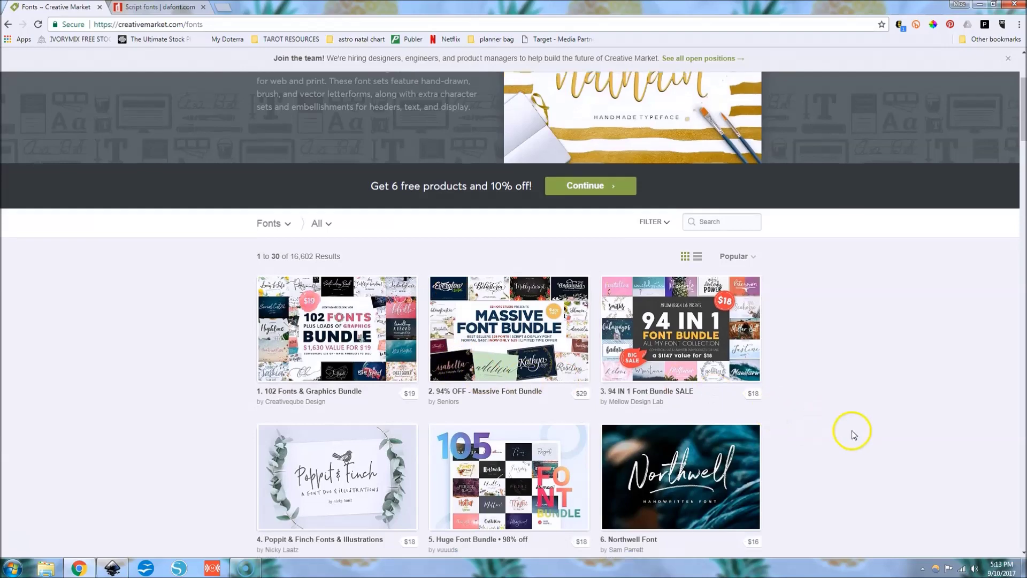
scroll(854, 433, "down", 3)
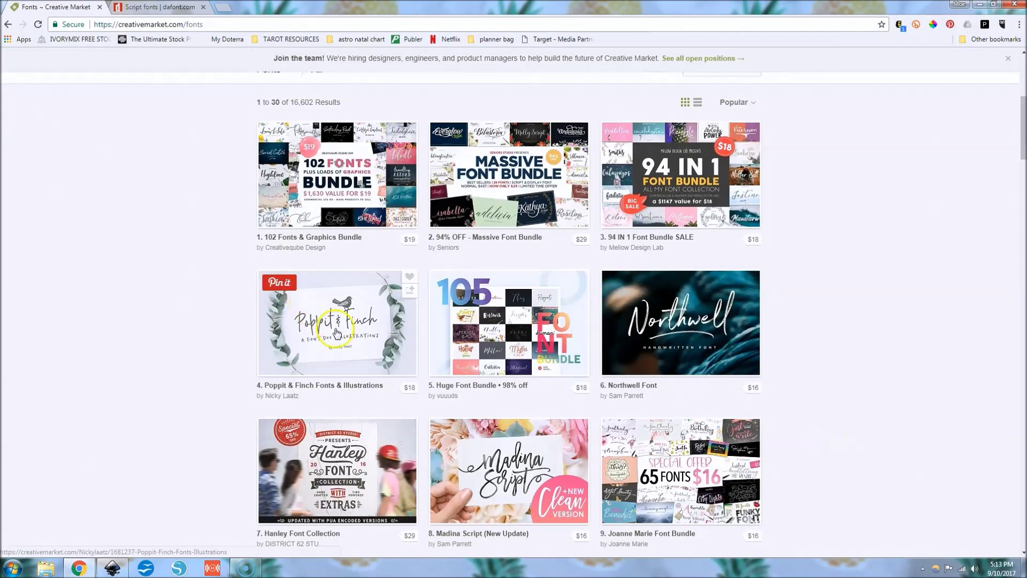
scroll(861, 441, "down", 3)
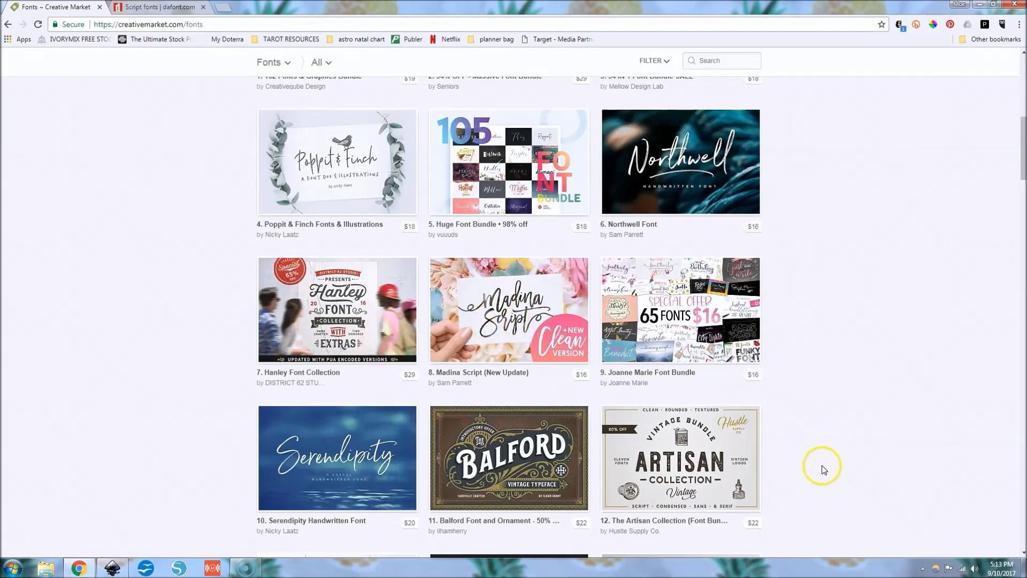
scroll(823, 469, "down", 5)
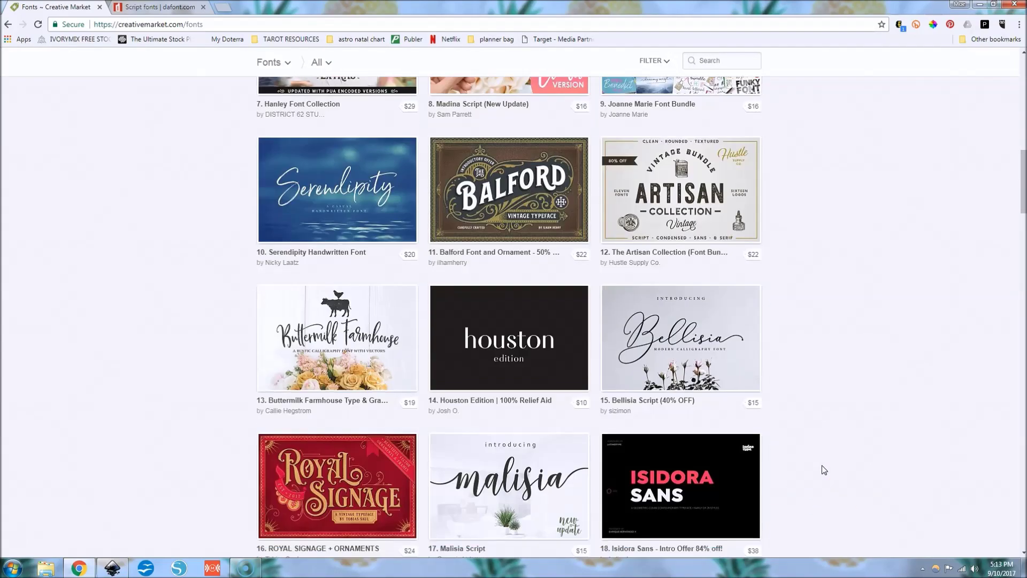
scroll(824, 469, "down", 6)
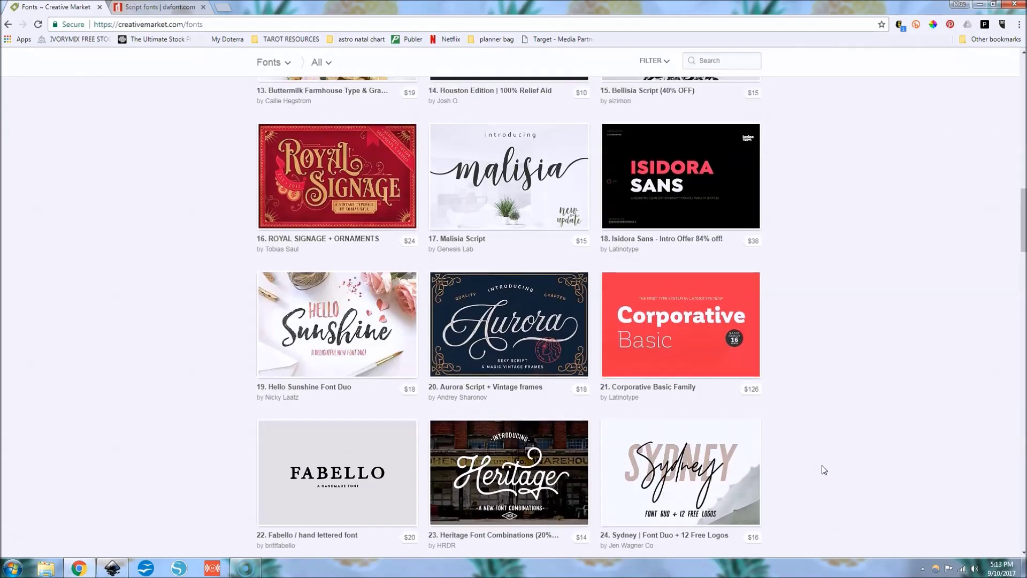
scroll(824, 469, "up", 13)
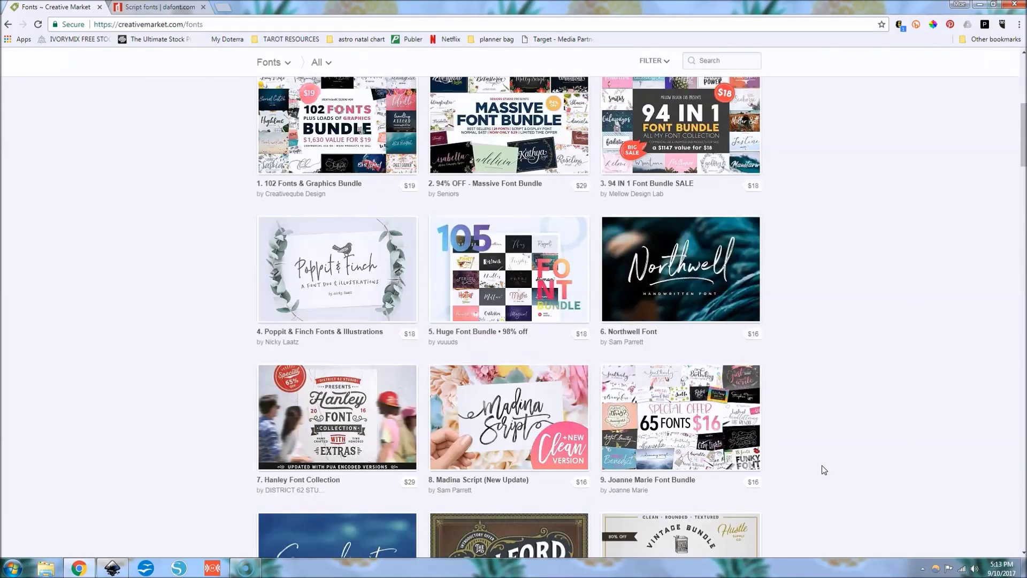
scroll(822, 467, "up", 3)
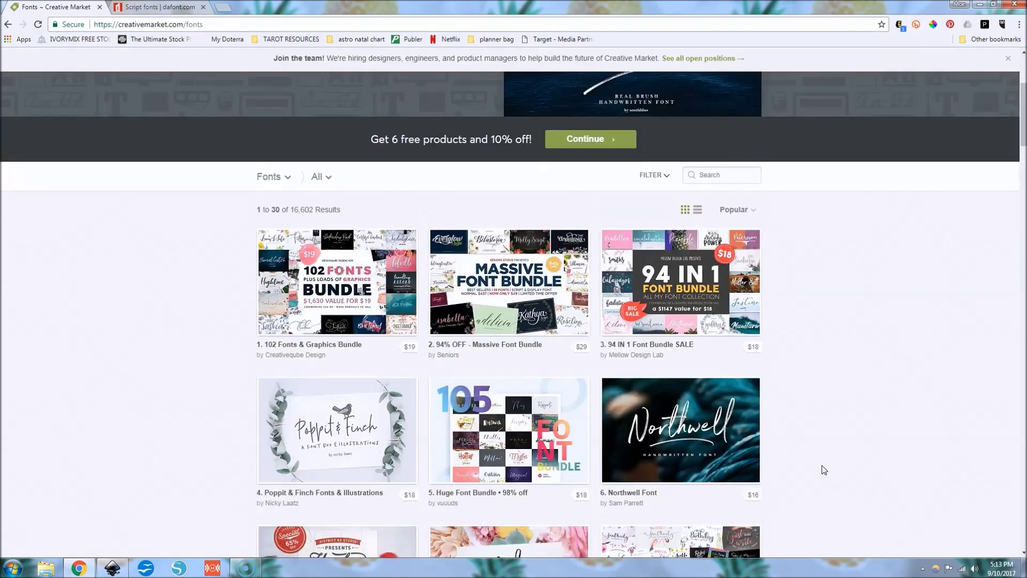
left_click(824, 340)
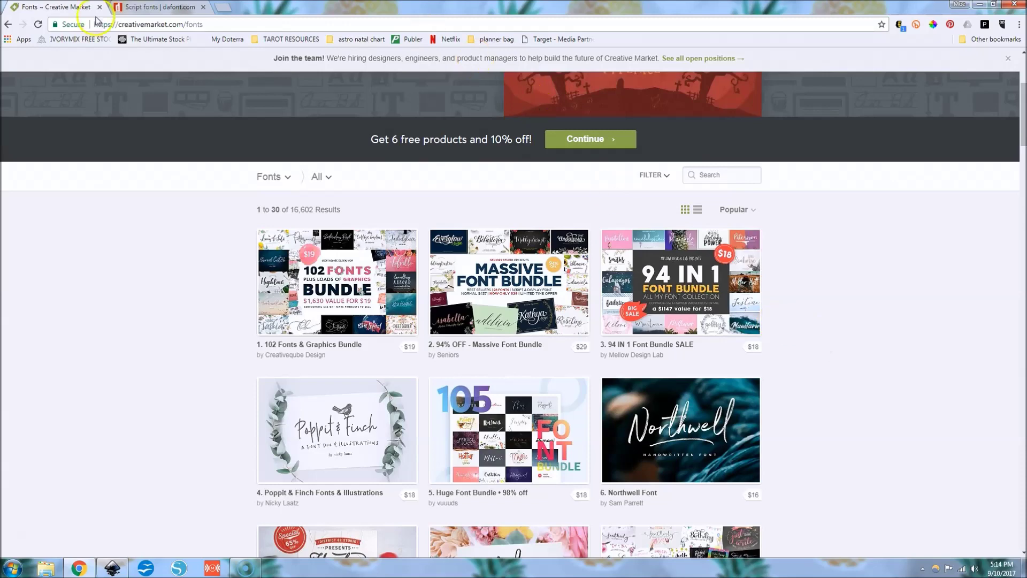
Go to the DaFont home page and check its Free for personal use licence note.
left_click(122, 9)
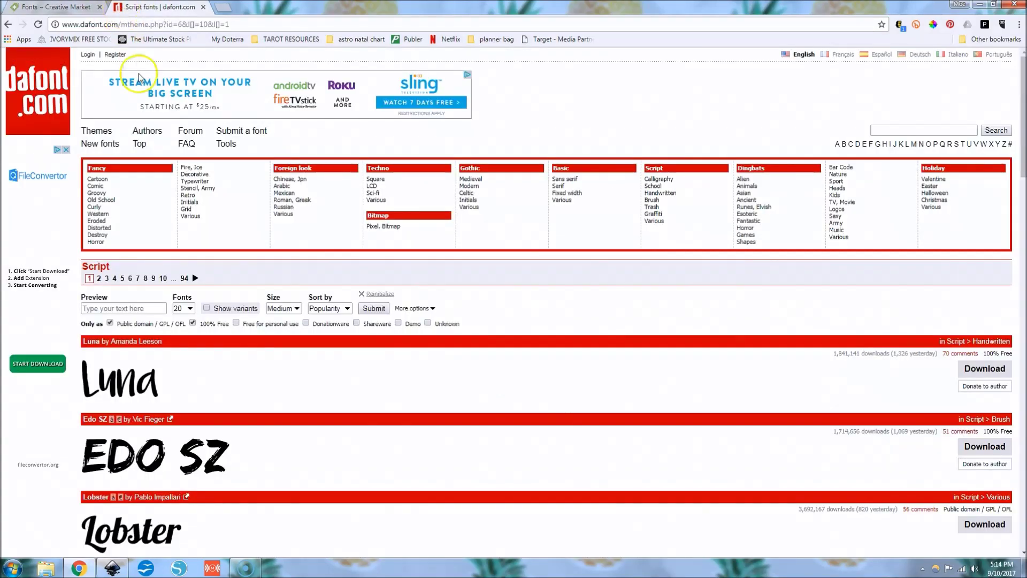
left_click(47, 99)
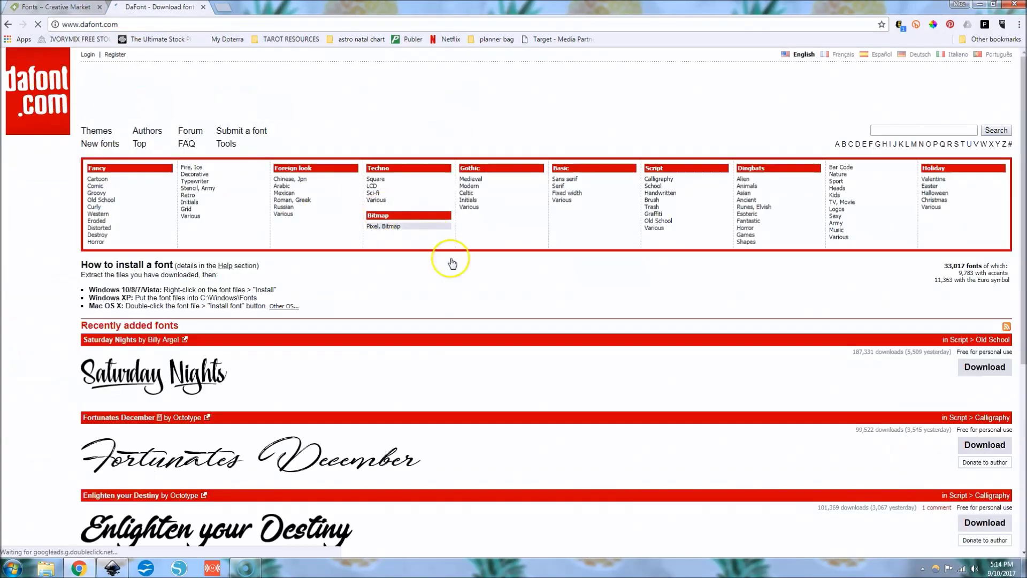
scroll(473, 312, "down", 6)
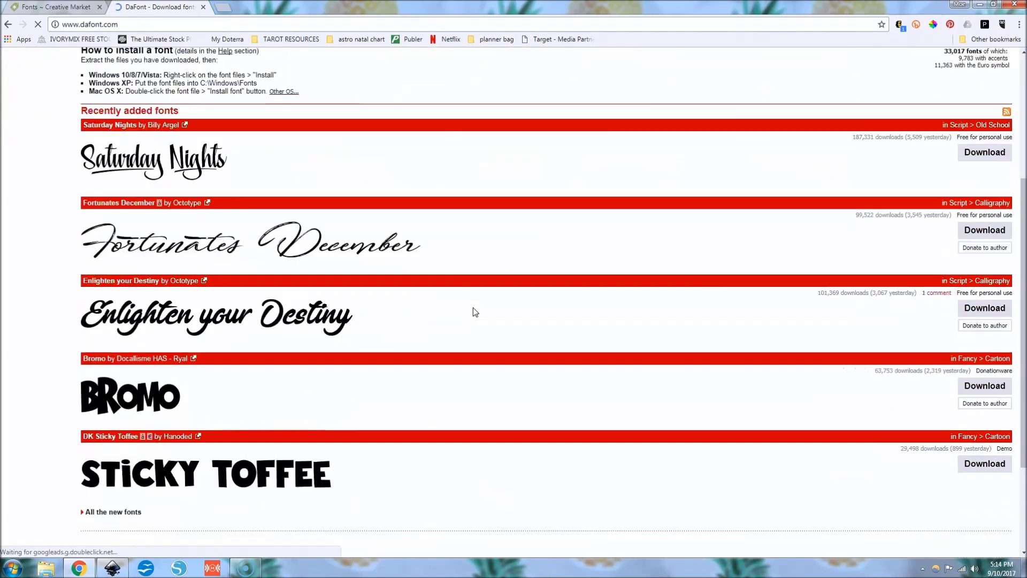
scroll(473, 312, "up", 6)
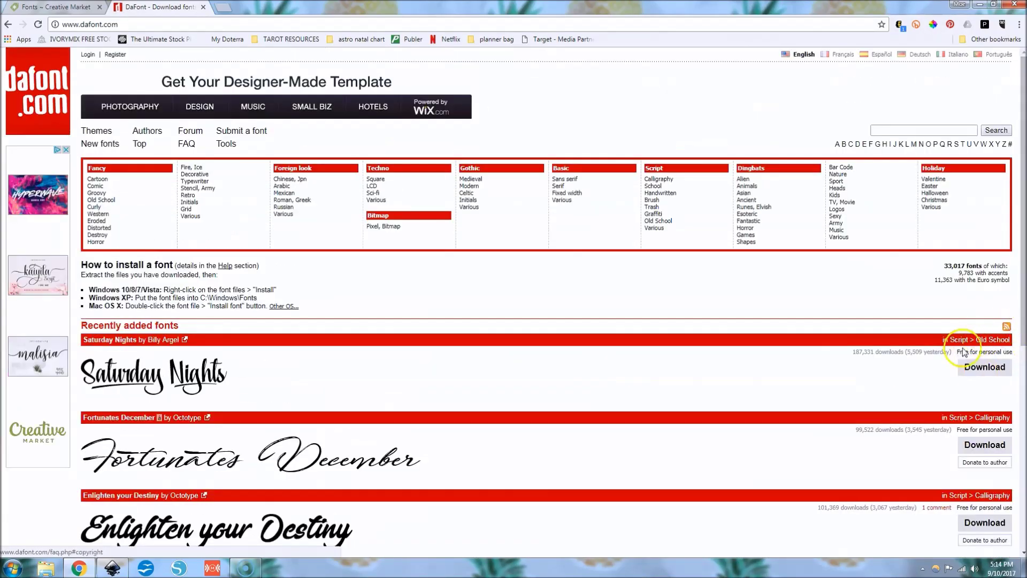
left_click_drag(959, 352, 1017, 354)
scroll(872, 429, "down", 2)
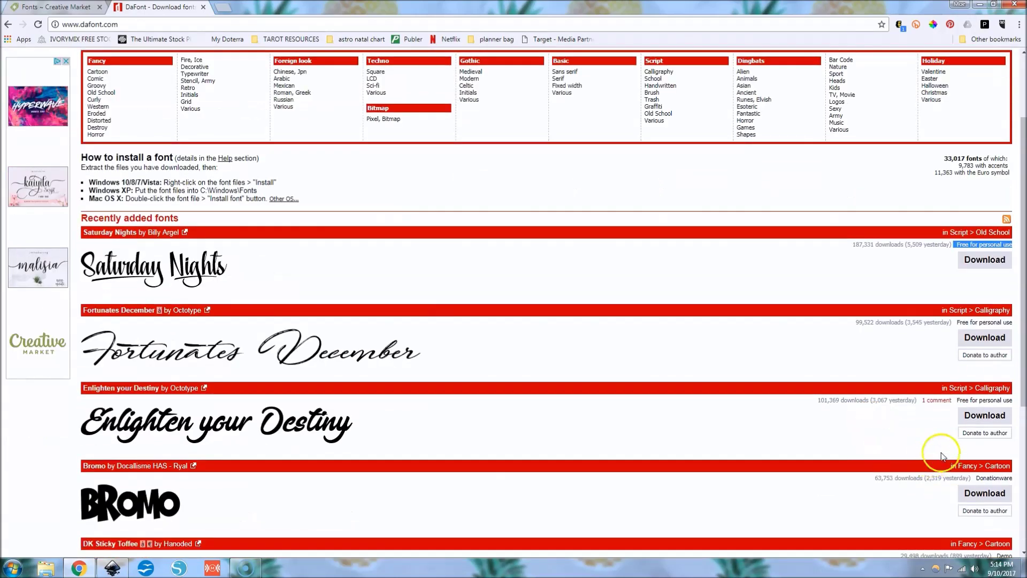
scroll(426, 306, "up", 2)
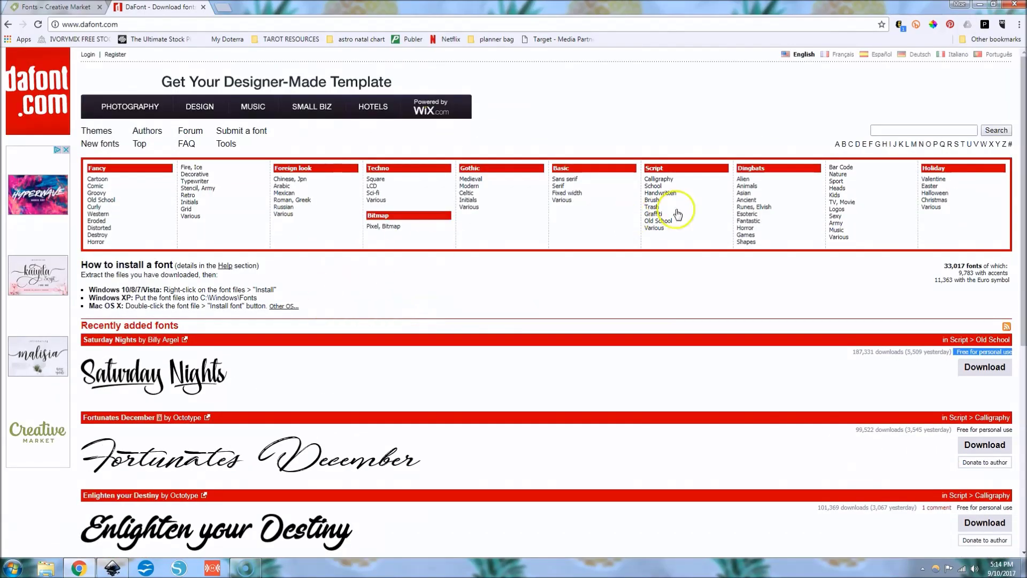
Open DaFont's Script category filtered to 100% Free fonts.
left_click(654, 171)
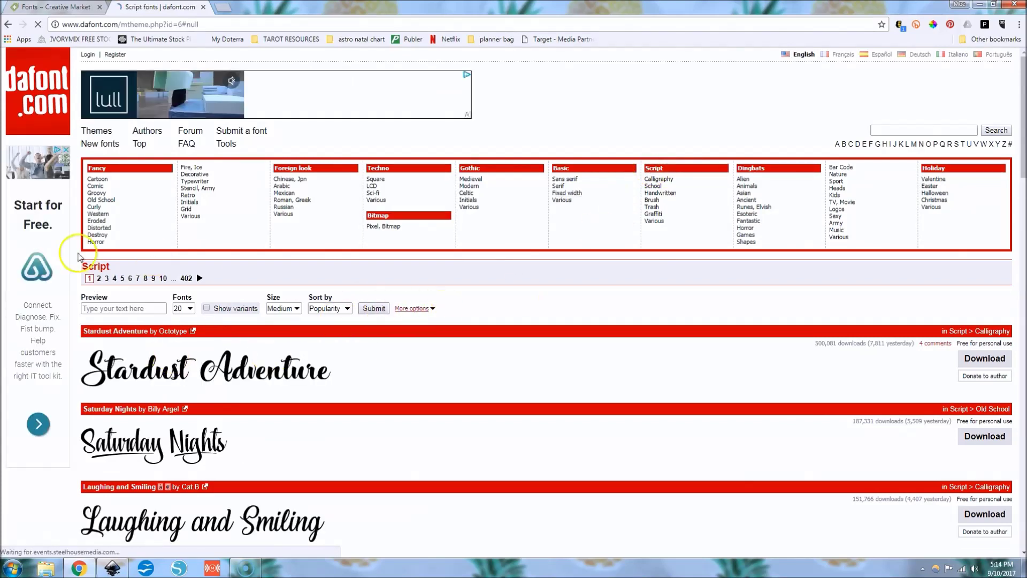
left_click(413, 308)
left_click(193, 323)
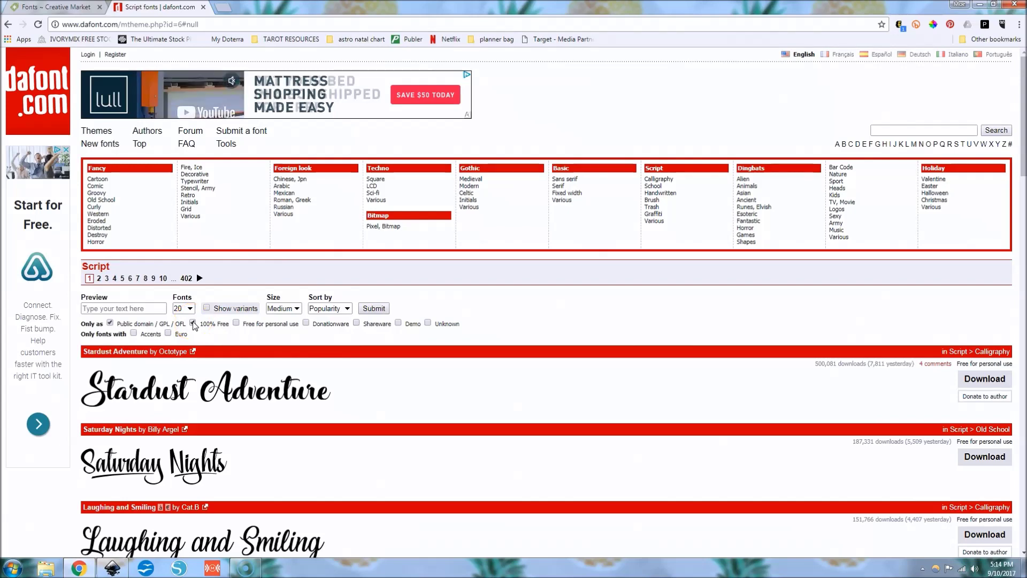
left_click(375, 309)
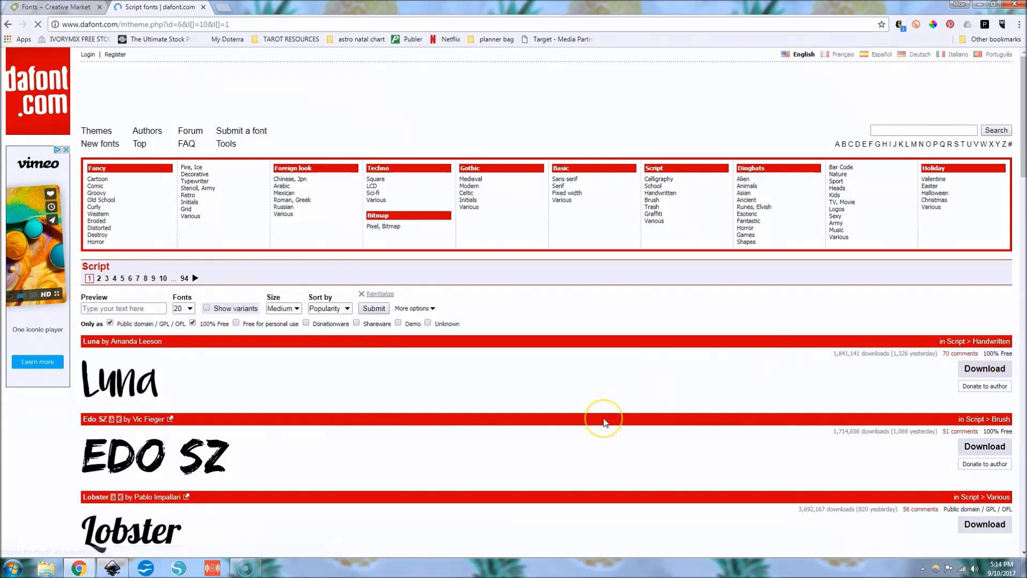
Scroll through the free script font previews, then back toward the top.
scroll(605, 424, "down", 2)
scroll(605, 423, "down", 1)
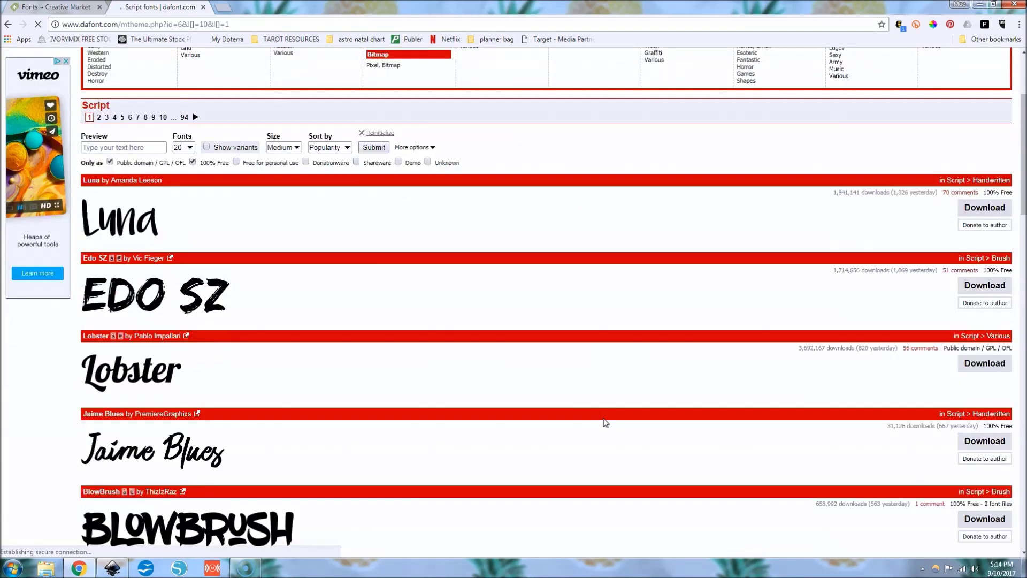
scroll(605, 424, "down", 1)
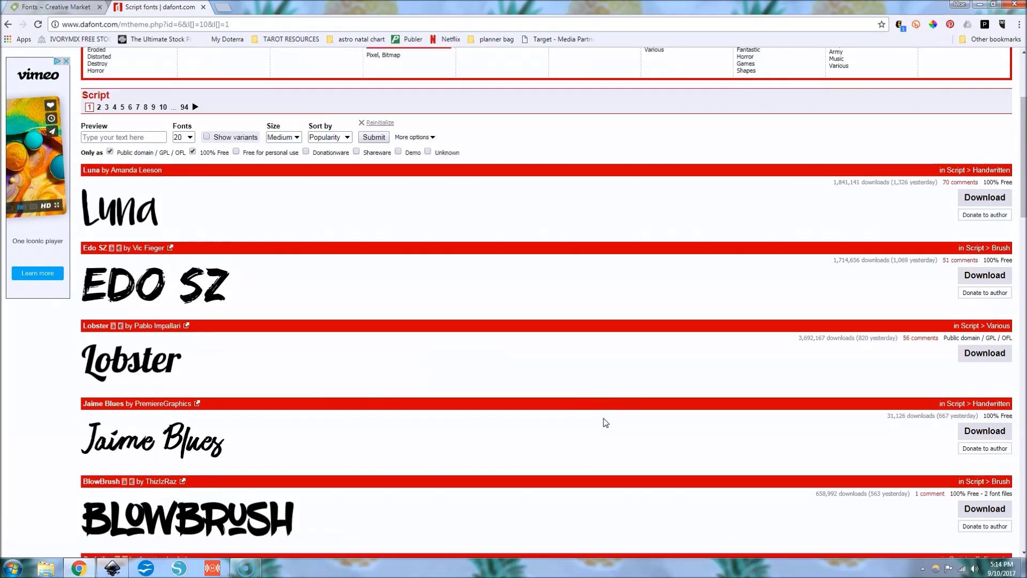
scroll(605, 423, "down", 4)
scroll(605, 423, "down", 2)
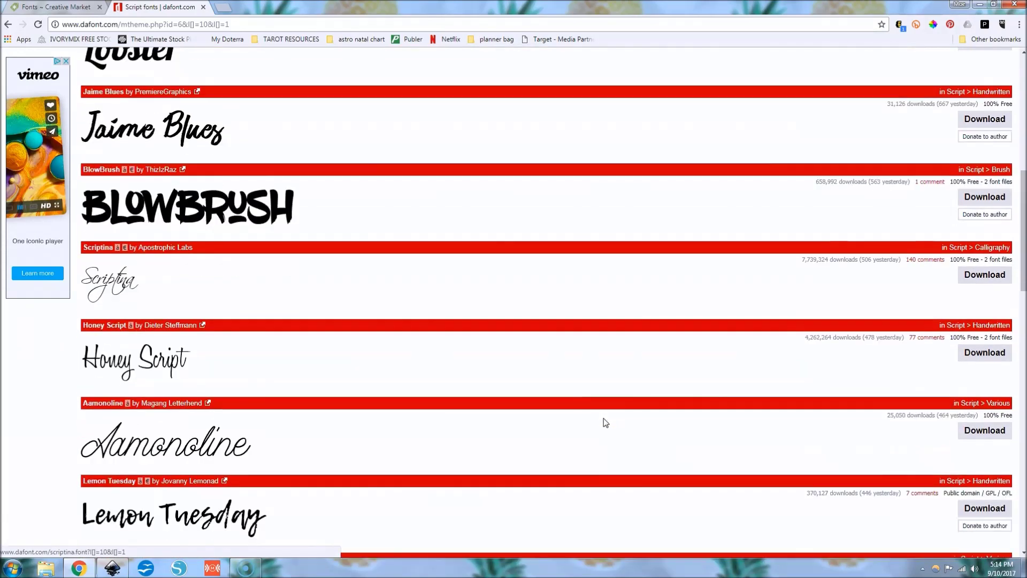
scroll(605, 423, "down", 2)
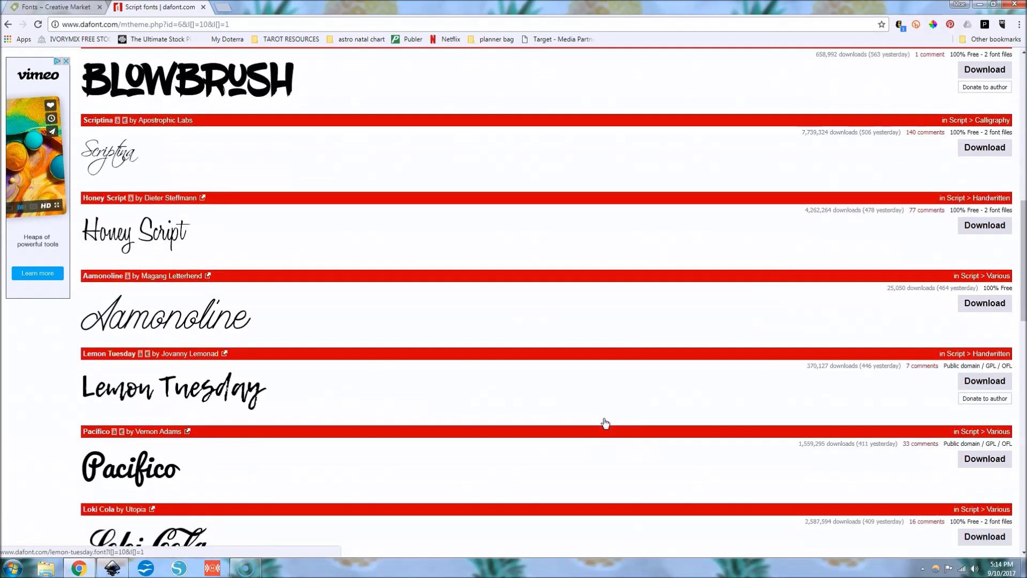
scroll(605, 423, "down", 1)
scroll(605, 424, "down", 2)
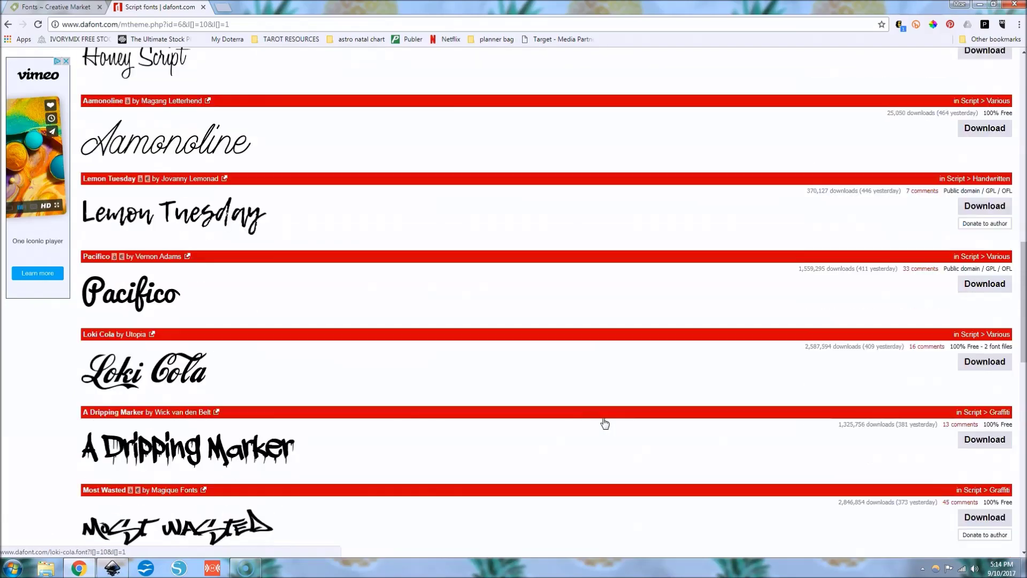
scroll(605, 423, "down", 3)
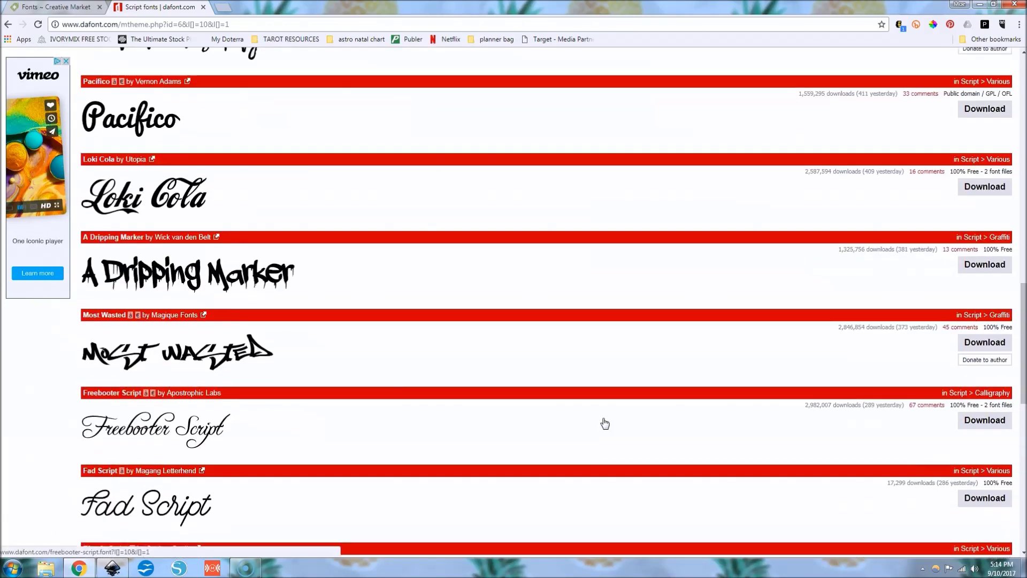
scroll(605, 424, "up", 14)
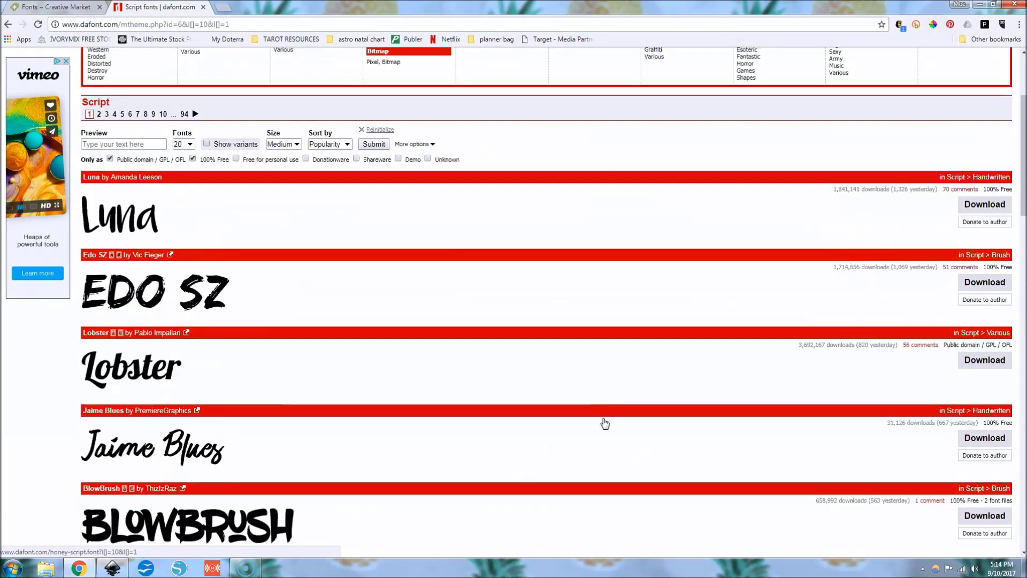
scroll(605, 424, "up", 3)
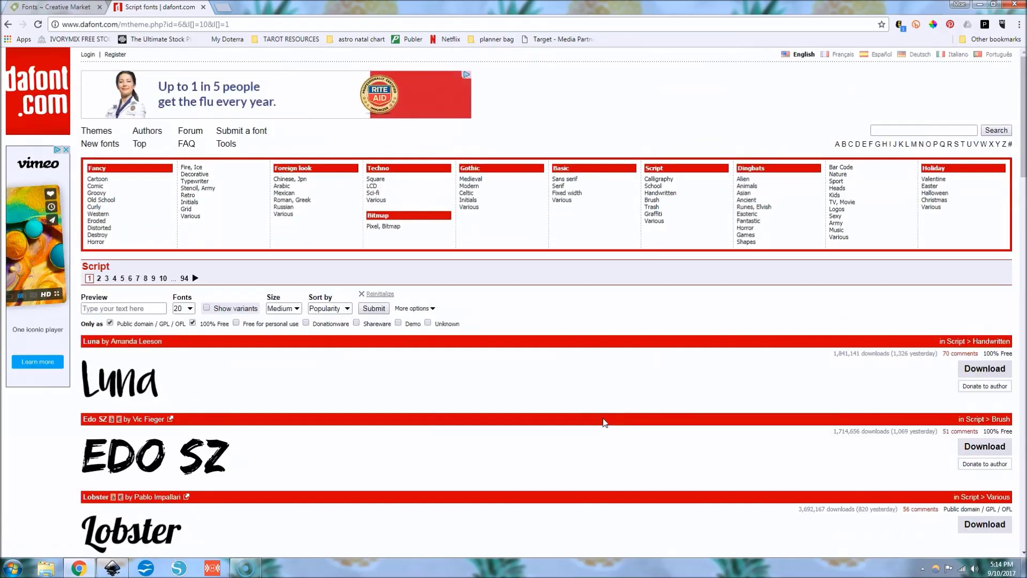
left_click(112, 567)
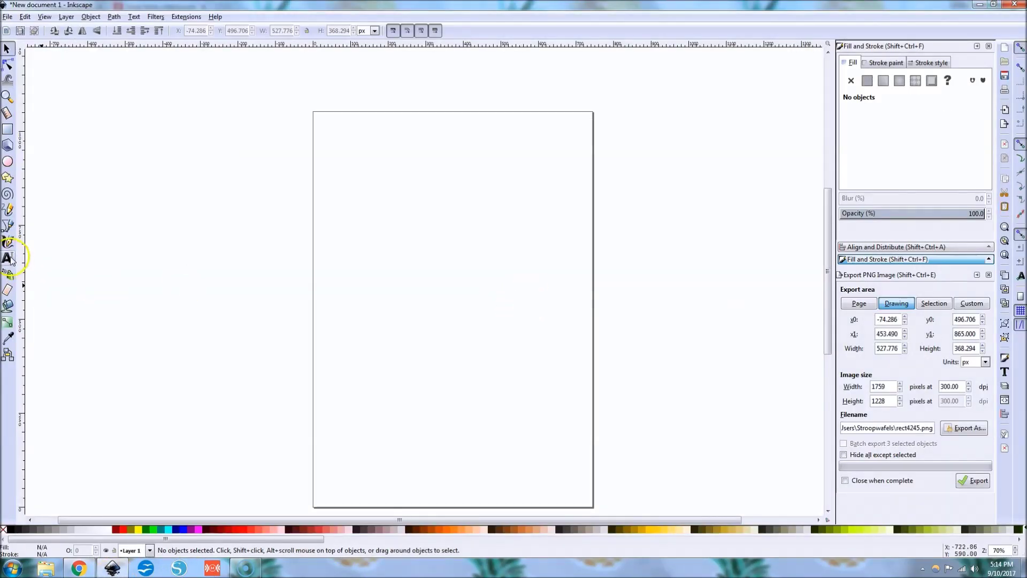
Type 'weekend' as a text object beside the page.
left_click(7, 257)
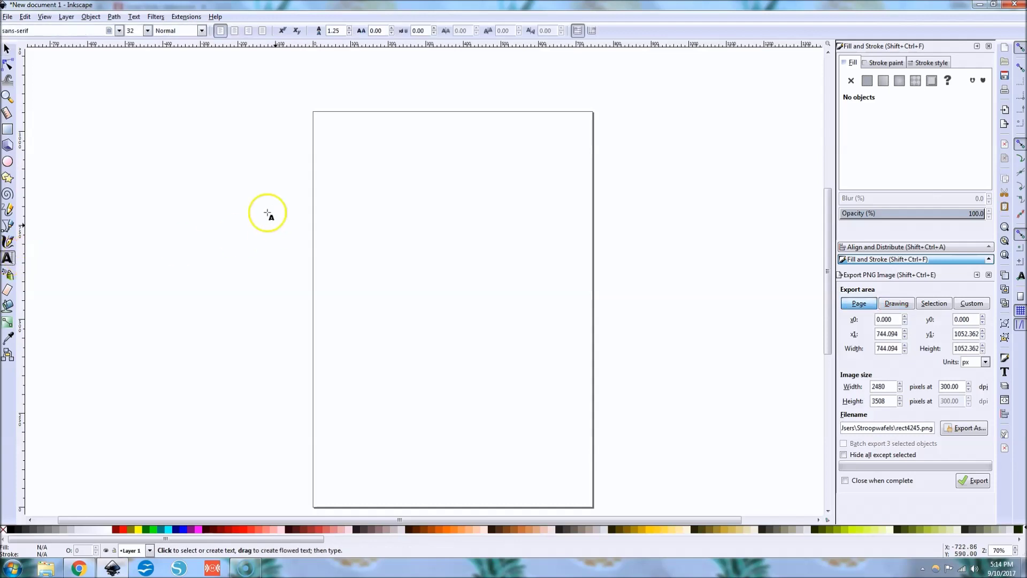
left_click_drag(223, 201, 331, 251)
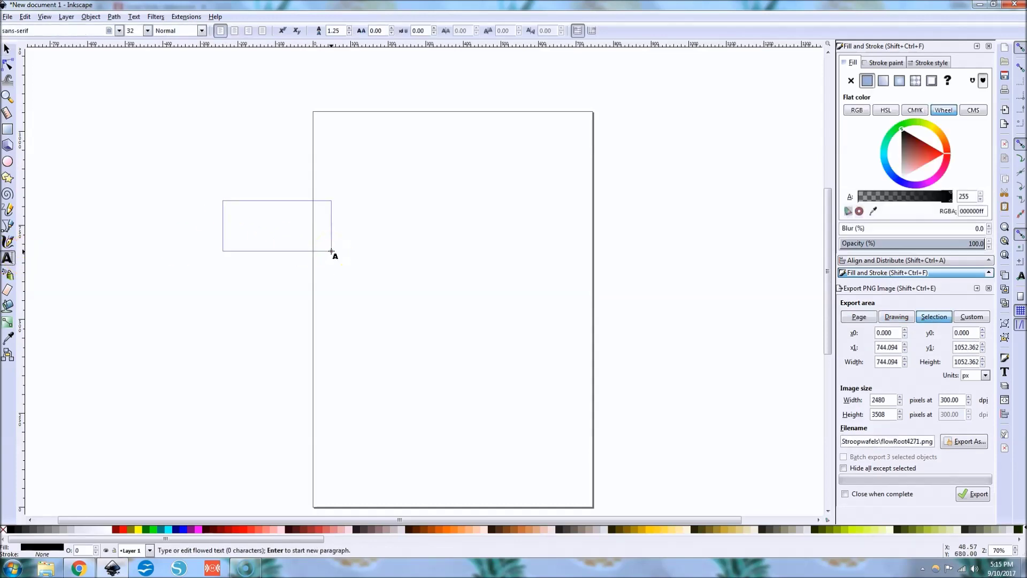
key("Escape")
left_click(286, 212)
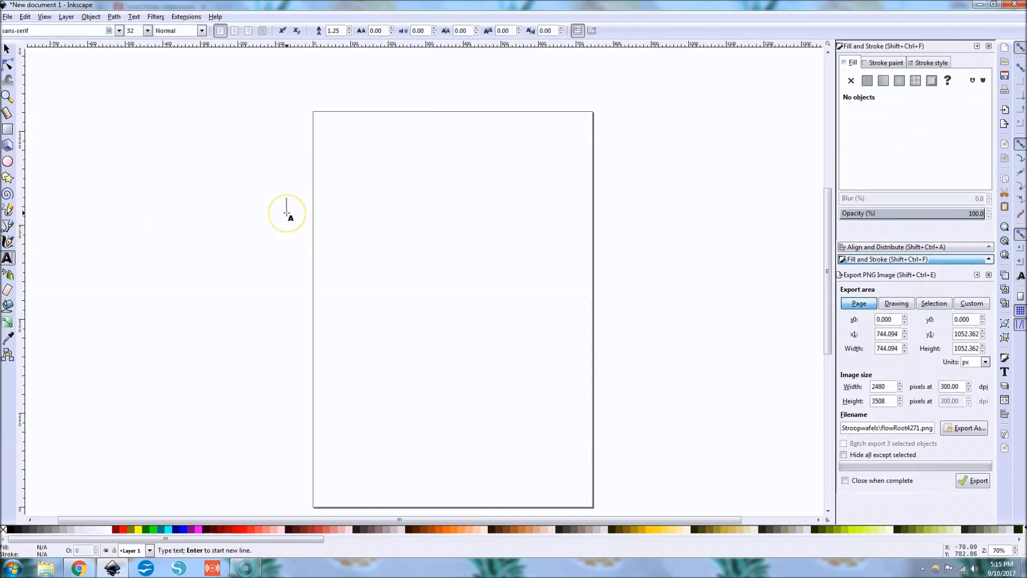
type("weekend")
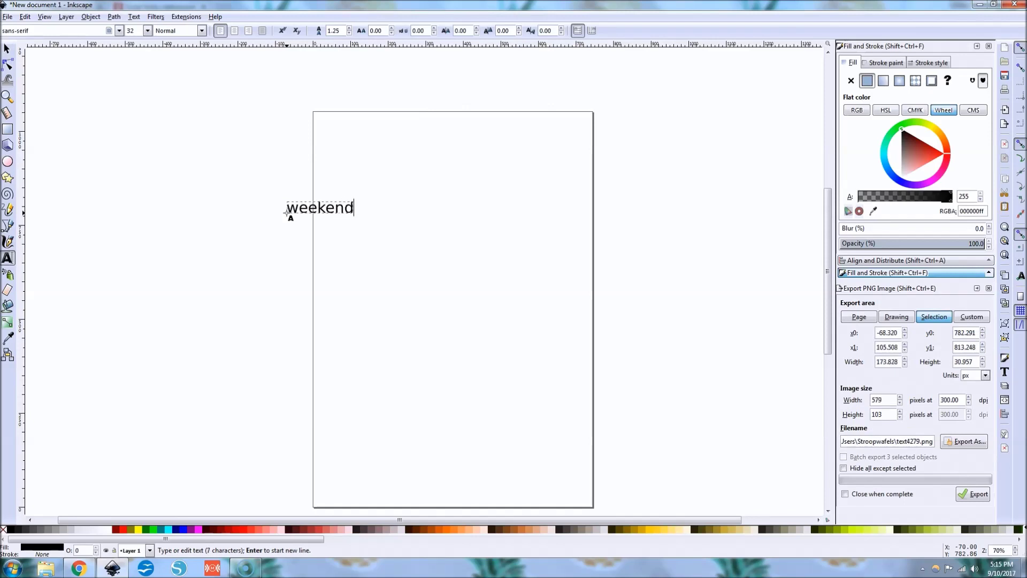
Add 'away' as a text line below weekend, then select all of weekend's letters.
left_click(330, 270)
type("wa")
key("BackSpace")
key("BackSpace")
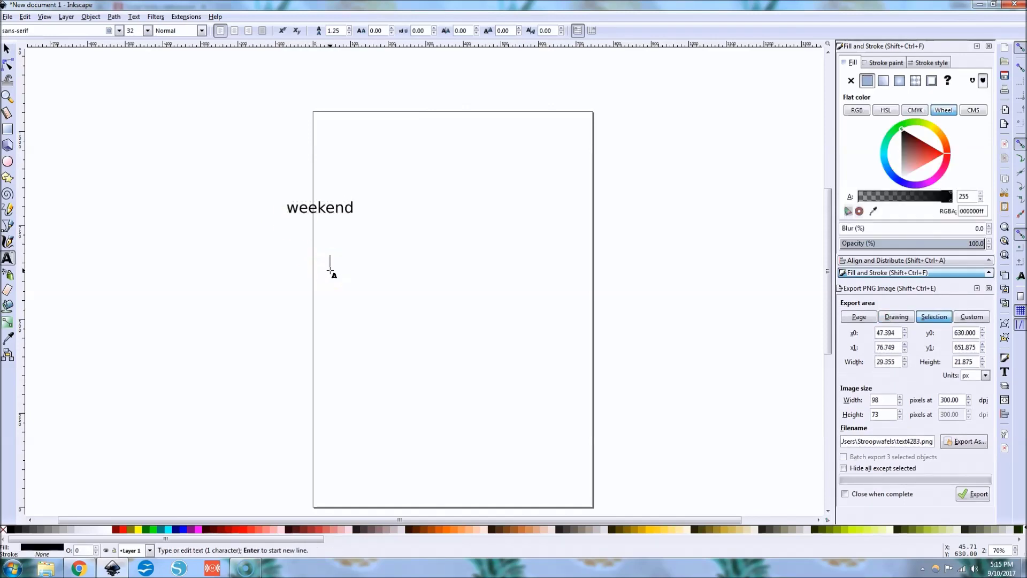
type("away")
key("F1")
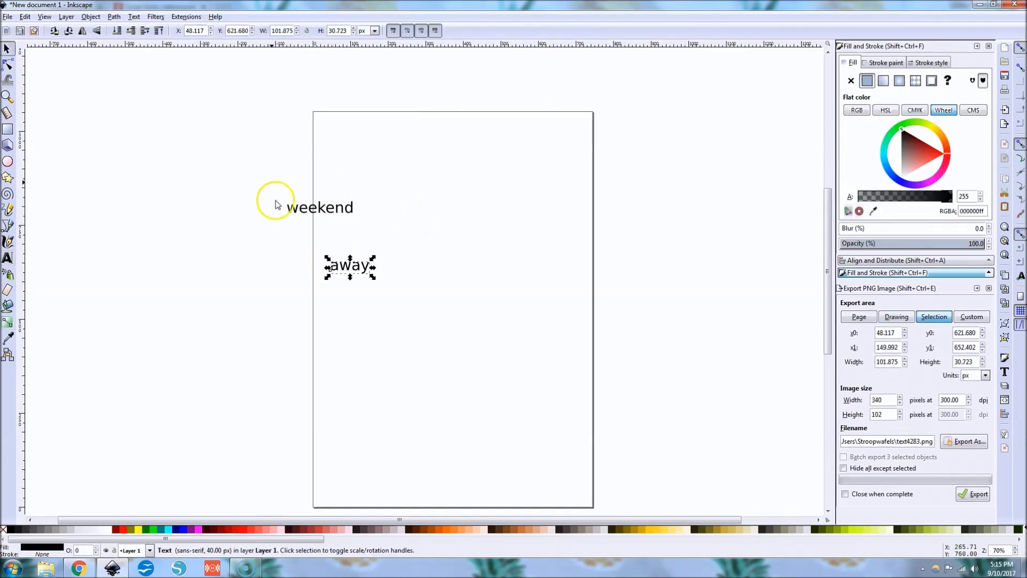
double_click(301, 208)
left_click(288, 210)
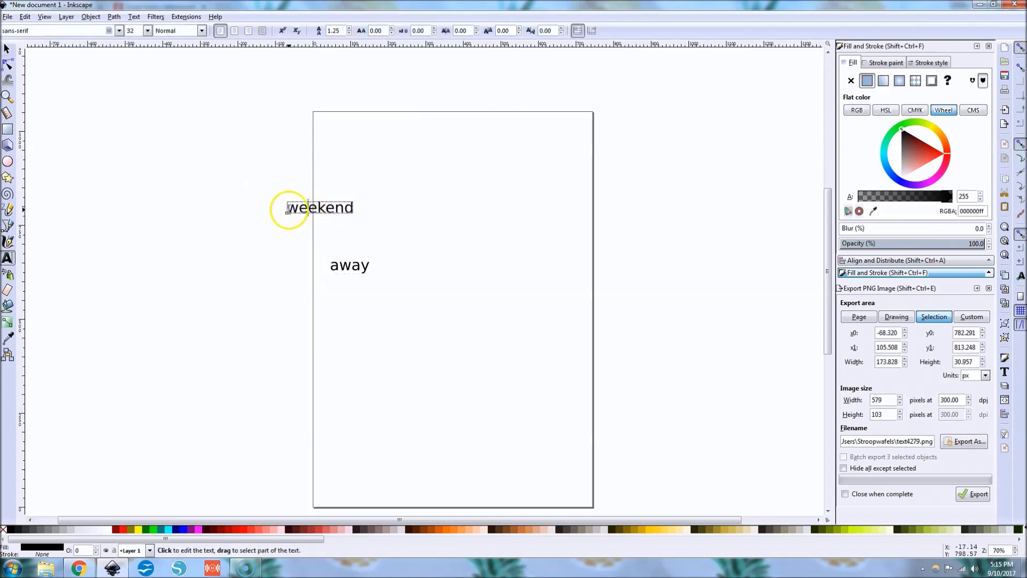
left_click_drag(288, 210, 373, 208)
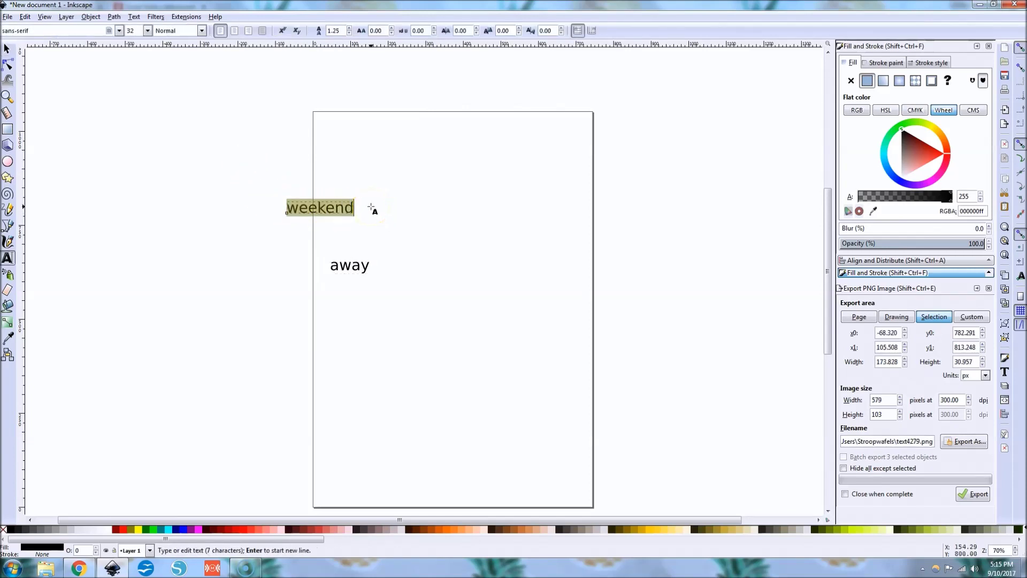
Set 'weekend' in the Shorelines Script Bold font.
triple_click(32, 31)
type("ss")
type("hor")
key("BackSpace")
key("BackSpace")
key("BackSpace")
key("BackSpace")
type("e")
key("Down")
key("Down")
key("Return")
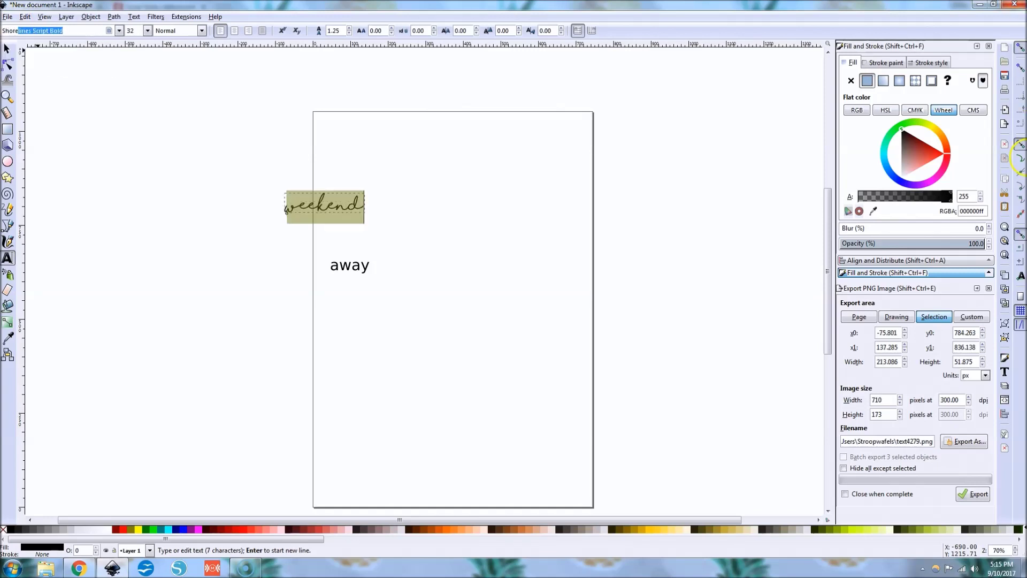
Give 'away' the Shorelines Script Bold font as well.
left_click(360, 264)
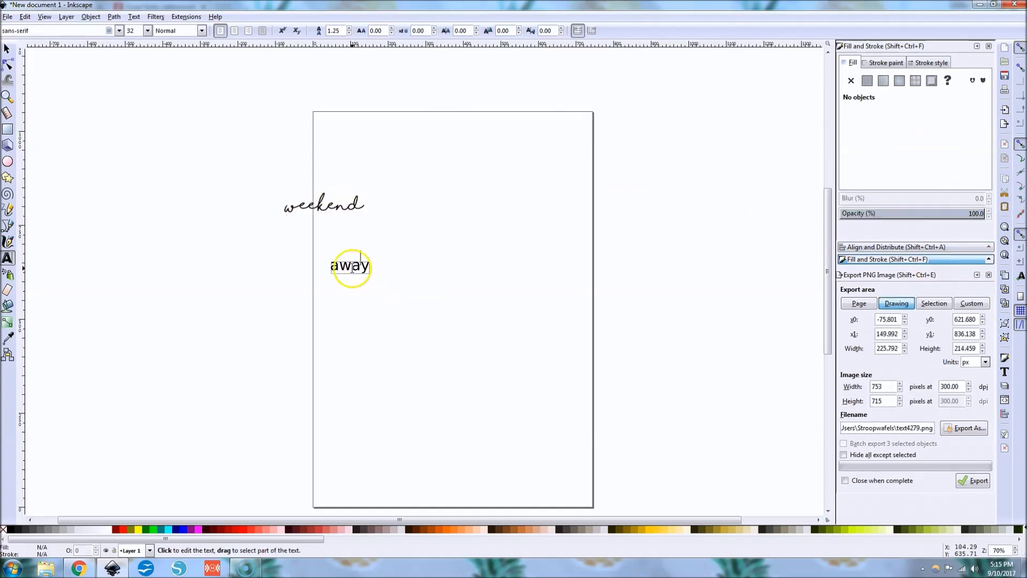
double_click(351, 267)
left_click(4, 27)
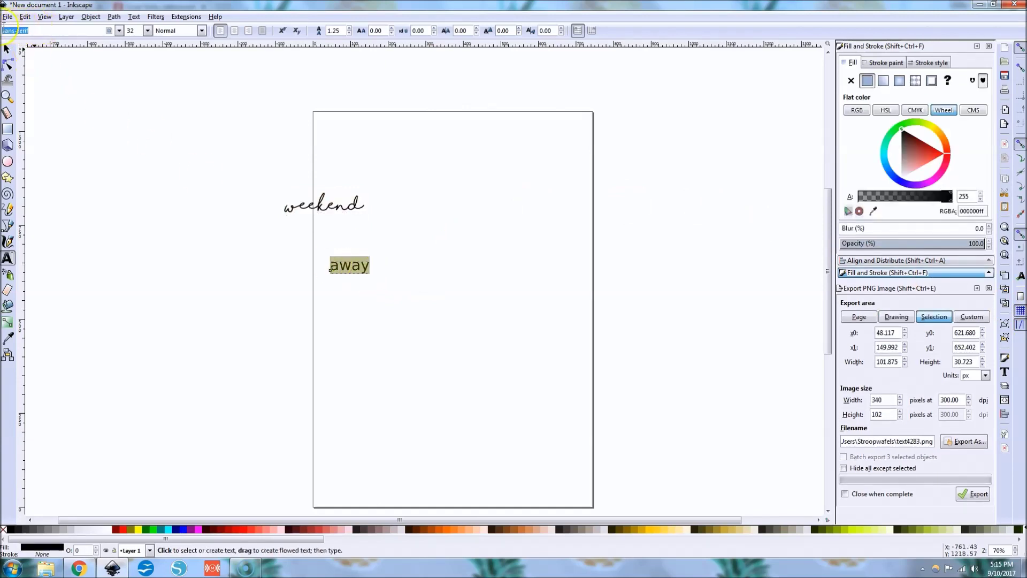
type("Shorelines Script Bold")
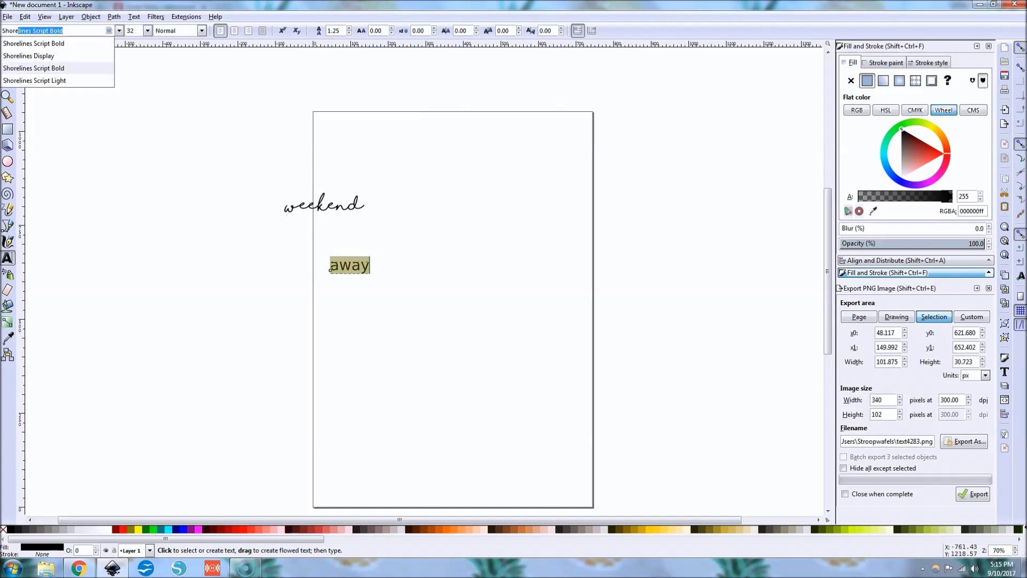
key("Return")
Move 'away' up beneath 'weekend' and select both words.
key("F1")
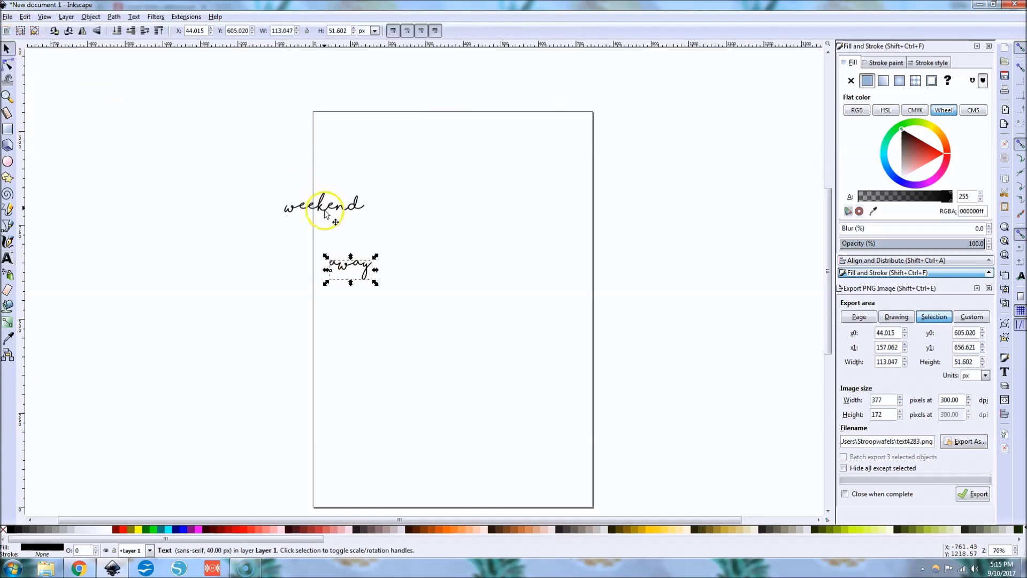
left_click(348, 290)
left_click_drag(344, 263, 334, 219)
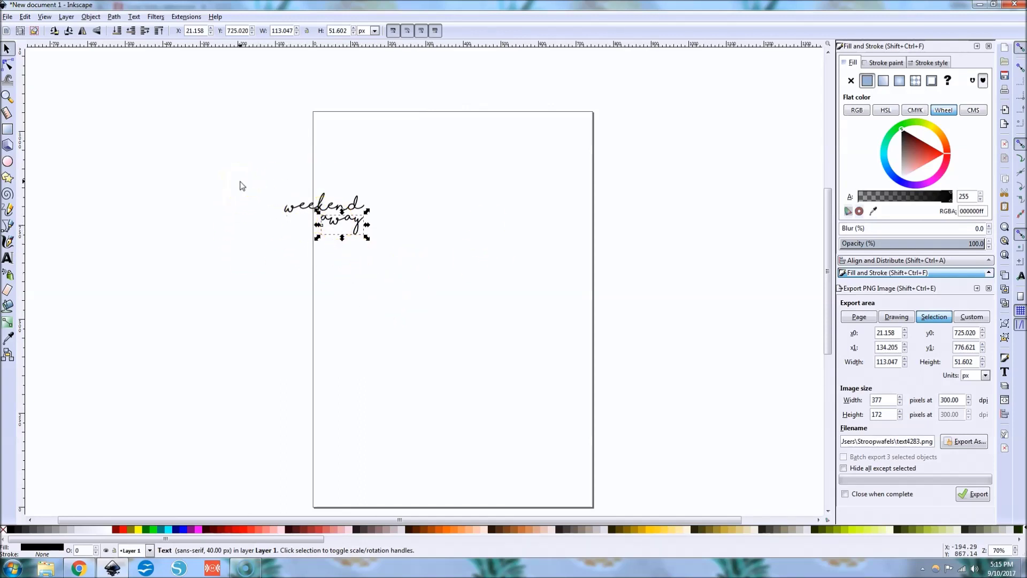
left_click(367, 277)
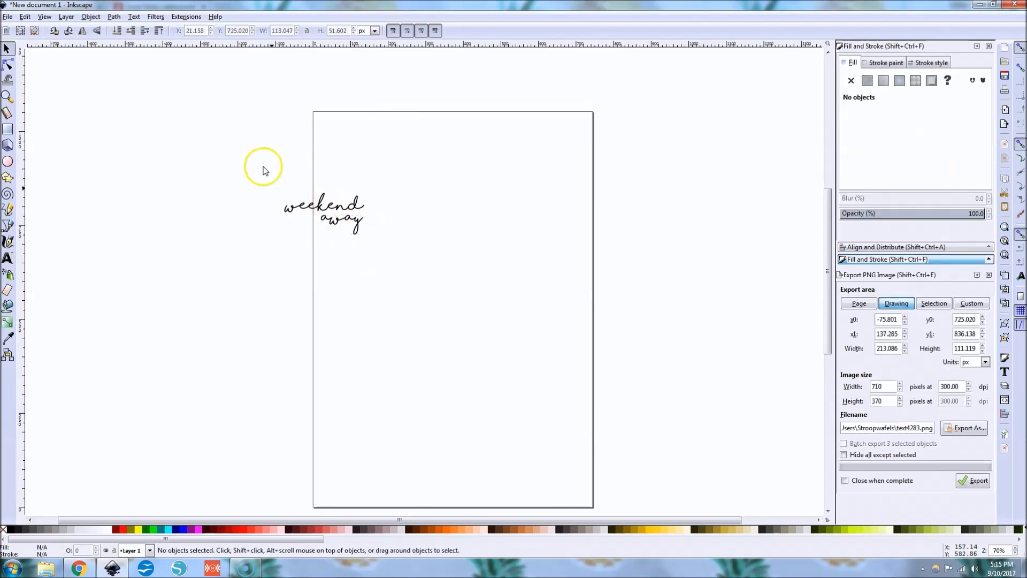
left_click_drag(264, 166, 447, 261)
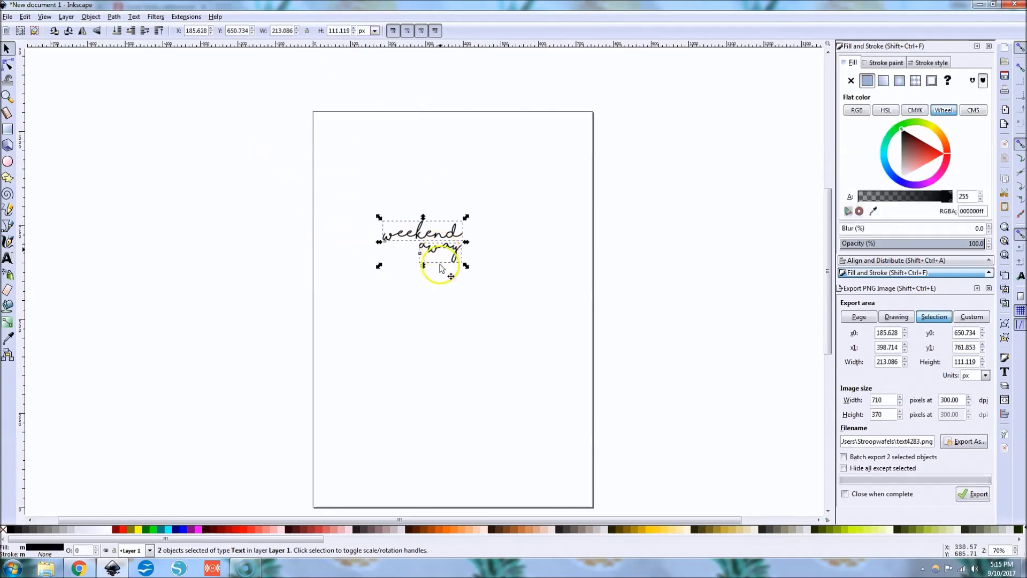
Nudge 'away' left so it sits under the end of 'weekend'.
left_click(465, 411)
left_click(447, 283)
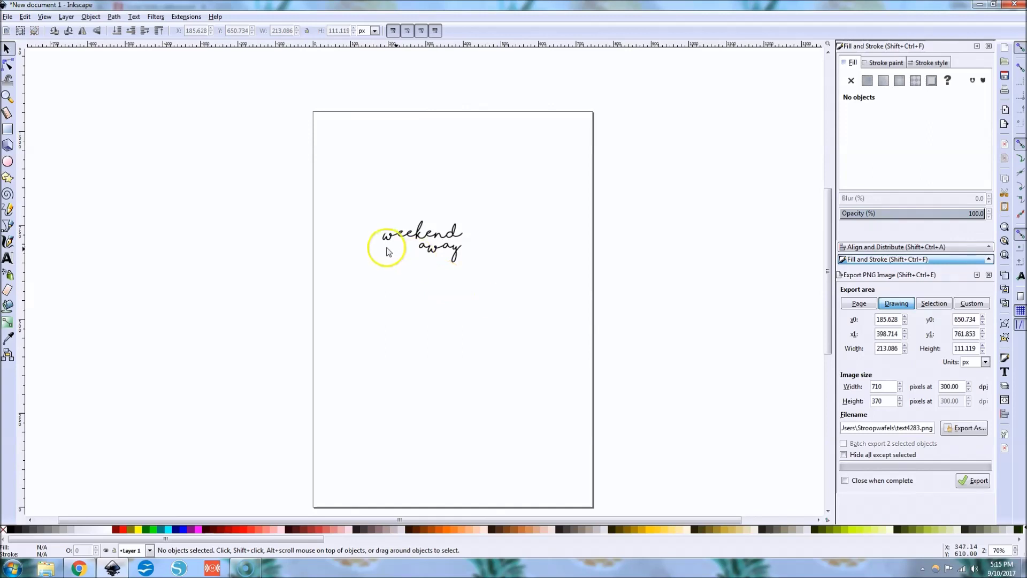
left_click(452, 250)
mouse_move(452, 251)
left_mouse_down()
mouse_move(491, 235)
mouse_move(465, 257)
mouse_move(390, 252)
mouse_move(439, 249)
left_mouse_up()
left_click(447, 297)
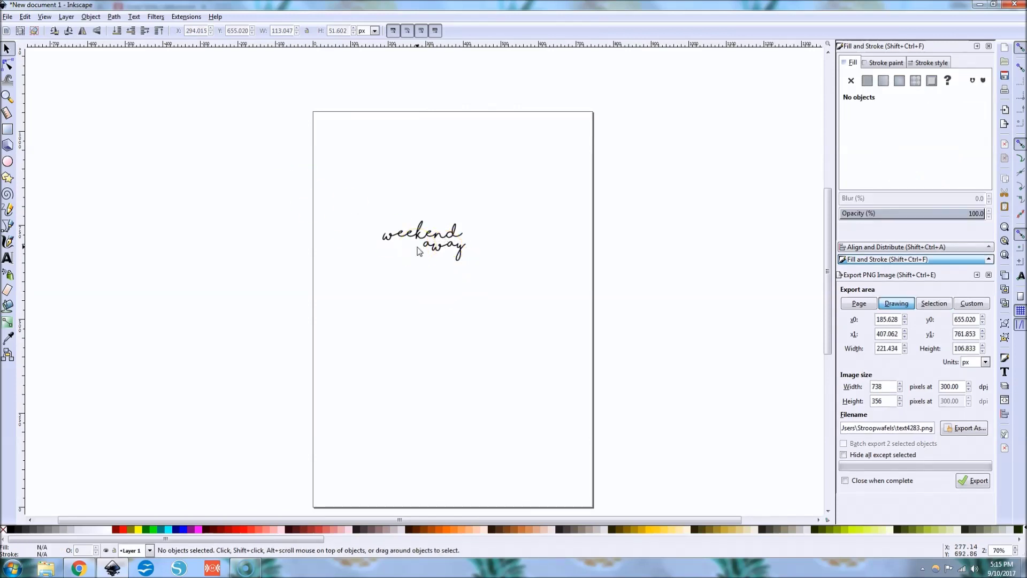
Zoom in and select both words of the phrase together.
scroll(472, 259, "up", 2, "ctrl")
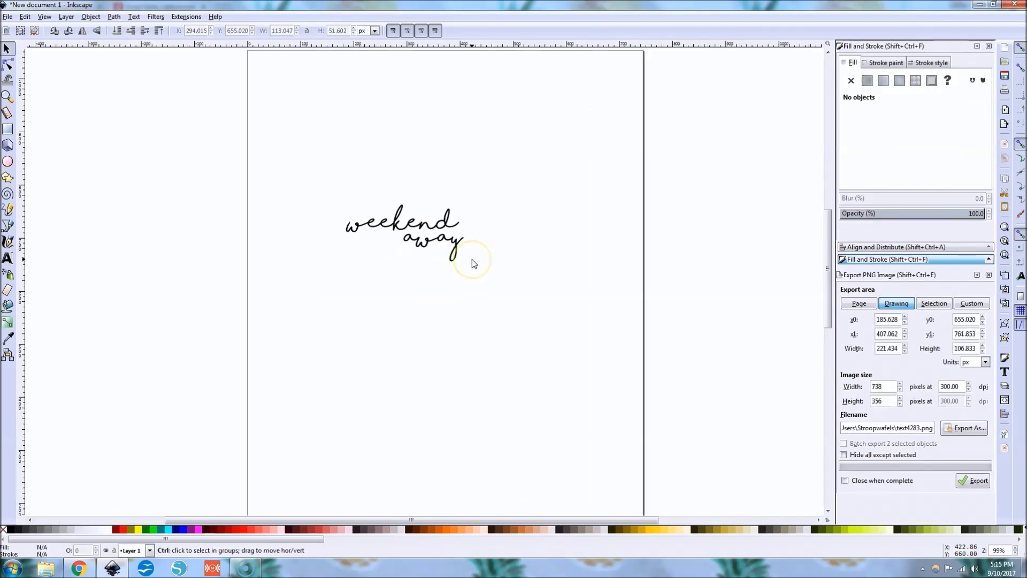
scroll(469, 268, "up", 2)
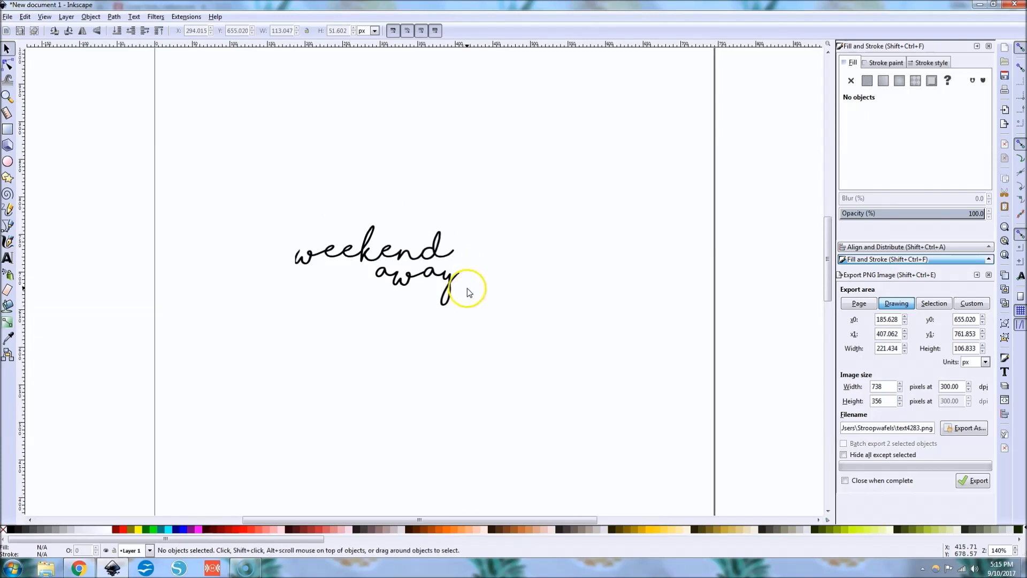
left_click_drag(253, 217, 547, 352)
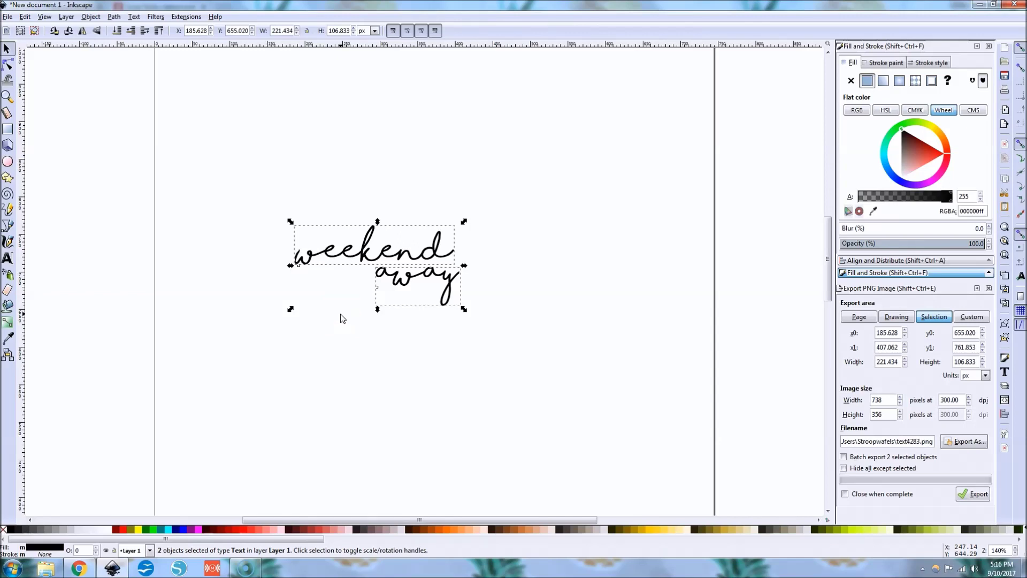
left_click(352, 349)
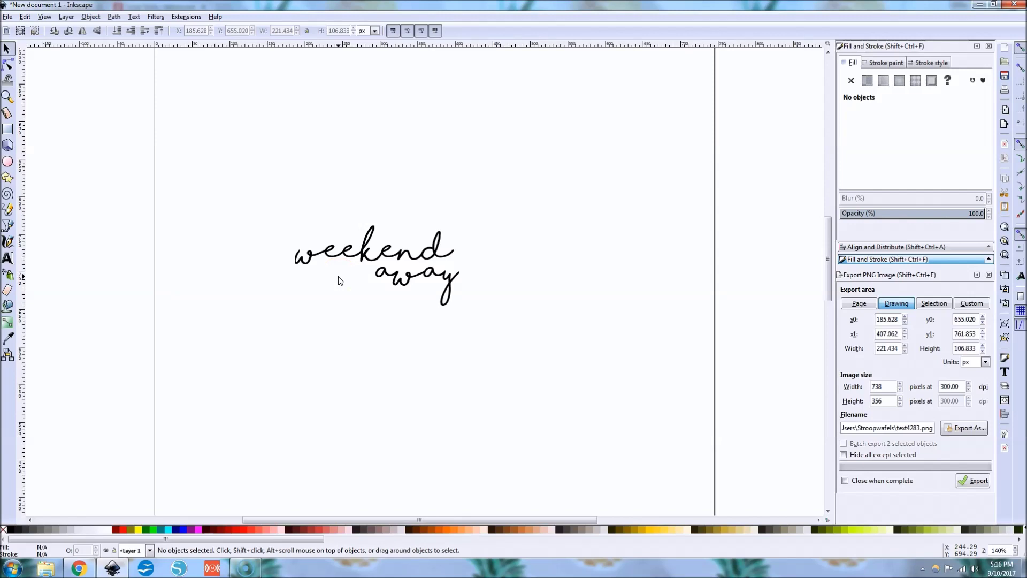
left_click_drag(211, 181, 561, 388)
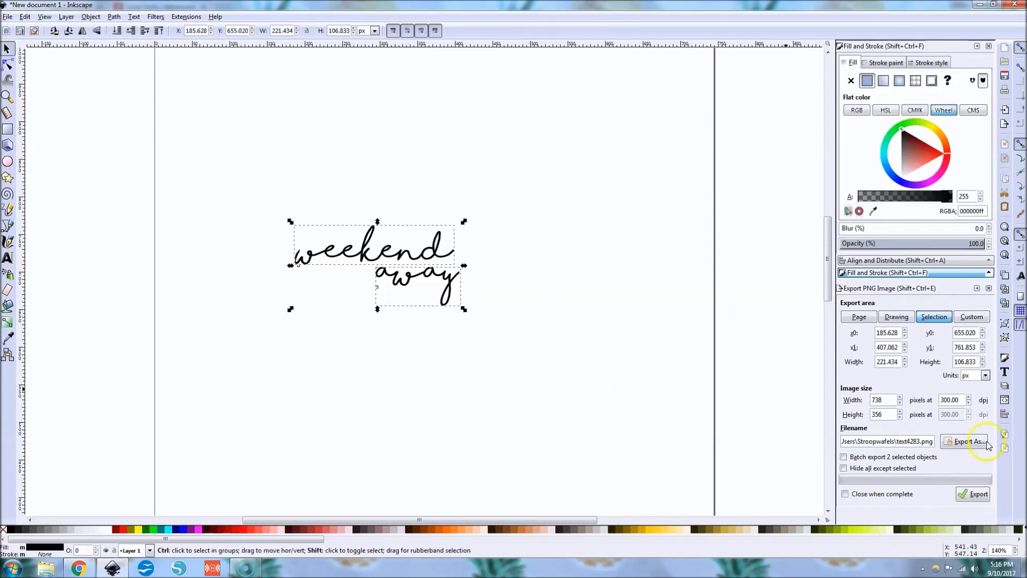
Convert the script words to paths and ungroup them into eleven separate letters.
left_click(1025, 459)
key("ctrl+shift+g")
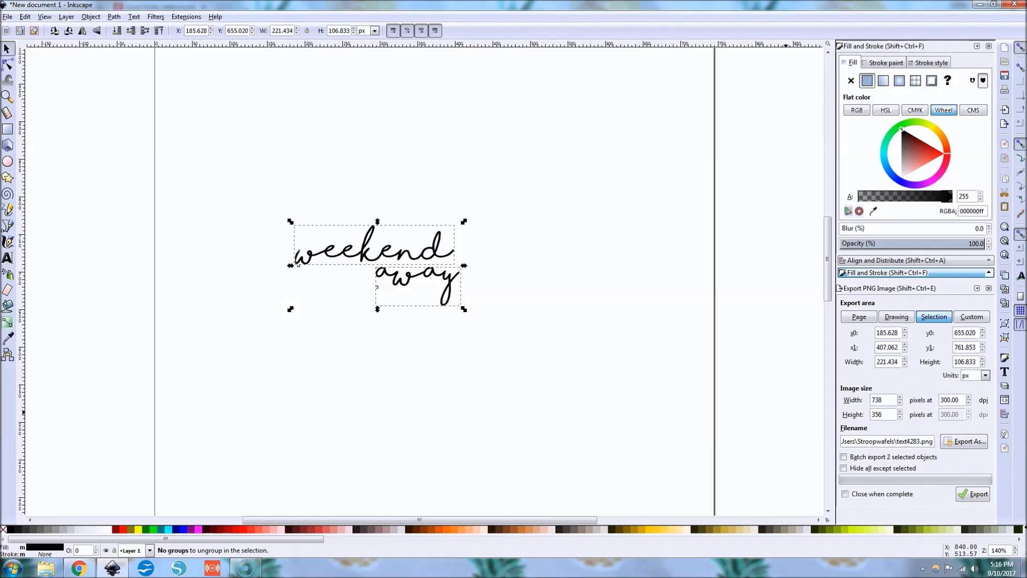
key("ctrl+shift+c")
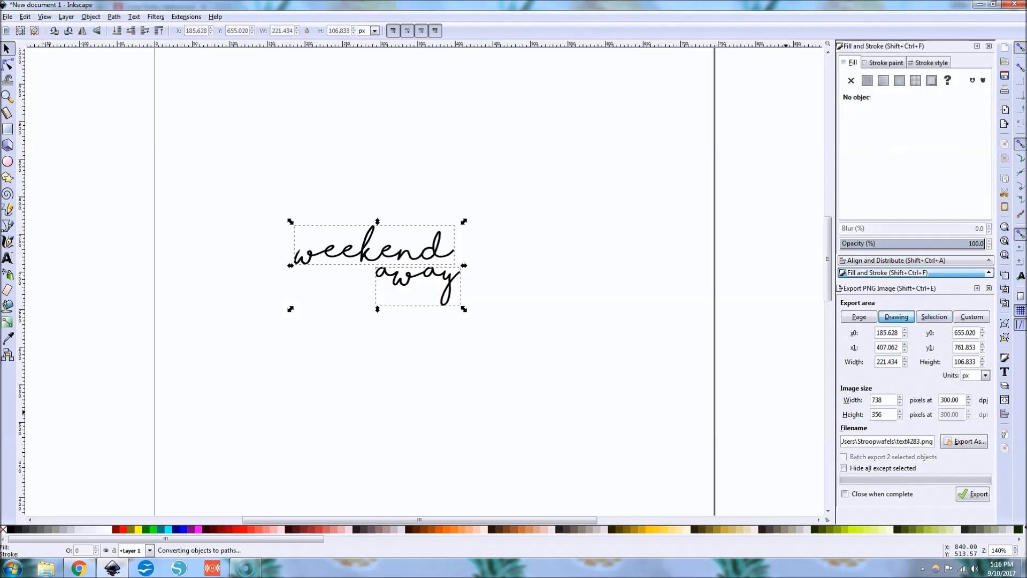
key("ctrl+shift+g")
key("ctrl+shift+g")
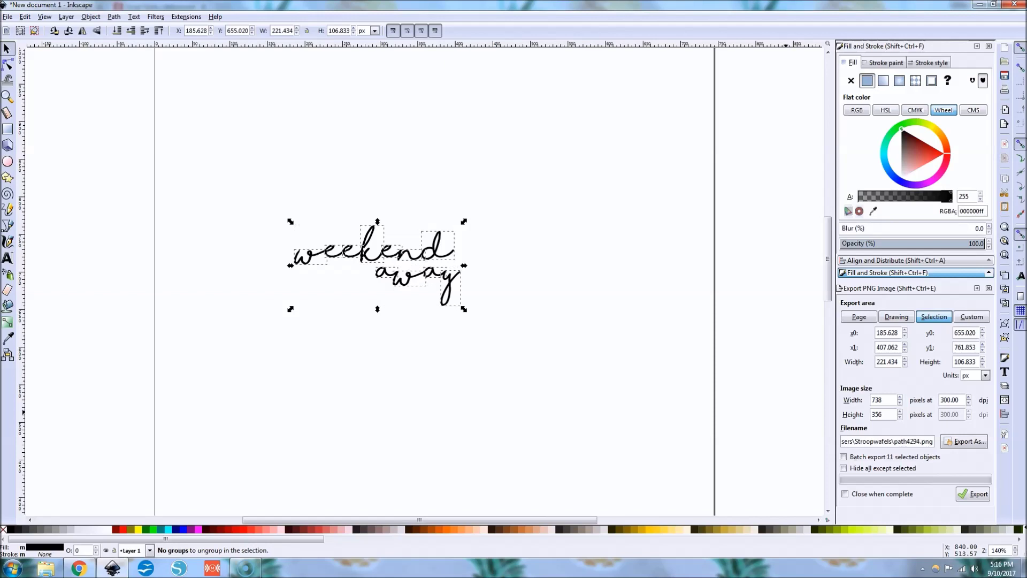
key("ctrl+shift+c")
key("ctrl+shift+g")
left_click(325, 314)
Type a sans-serif 'weekend' below the script and break it into letter paths.
left_click(302, 260)
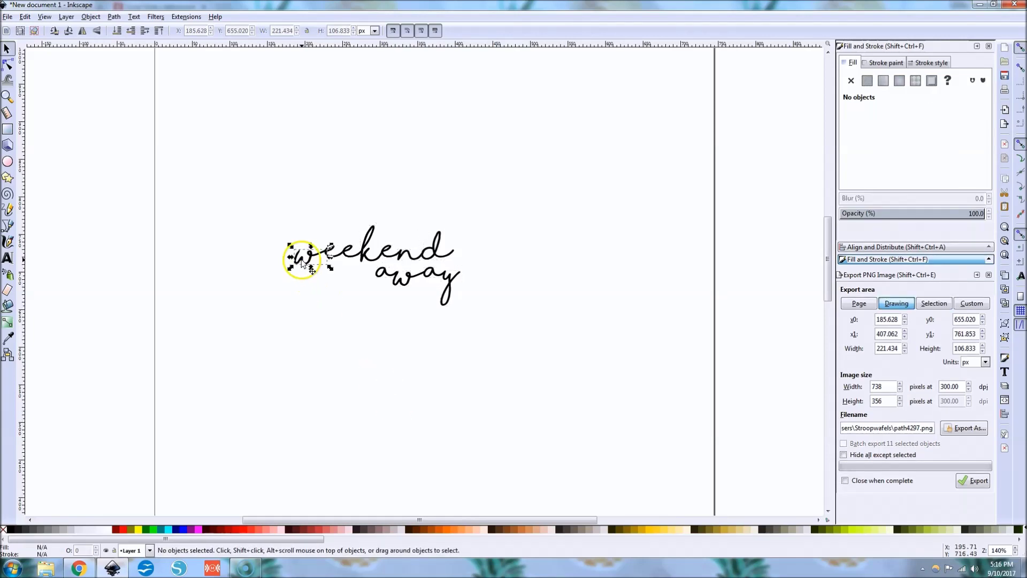
left_click(7, 258)
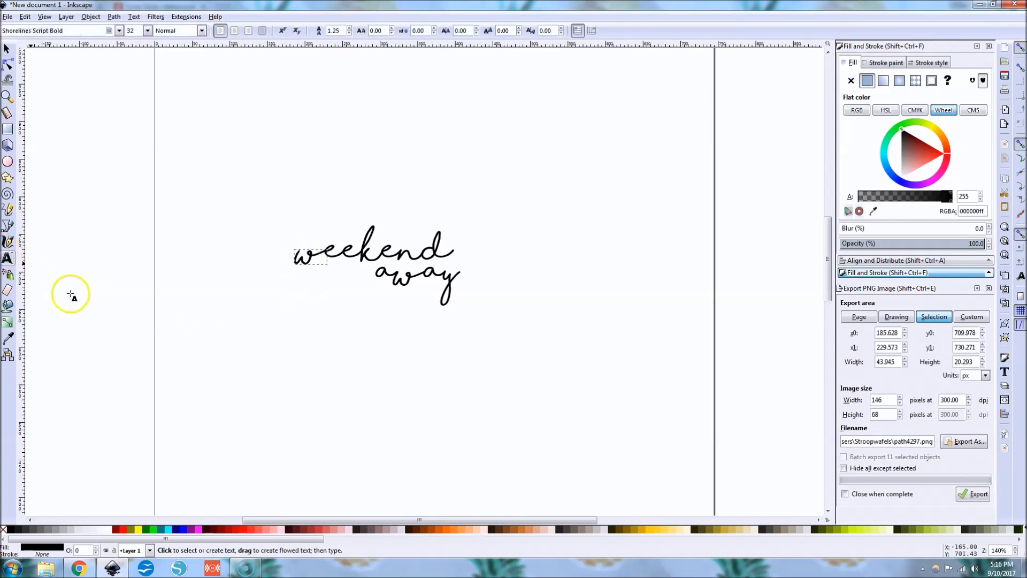
left_click(242, 344)
type("weekend")
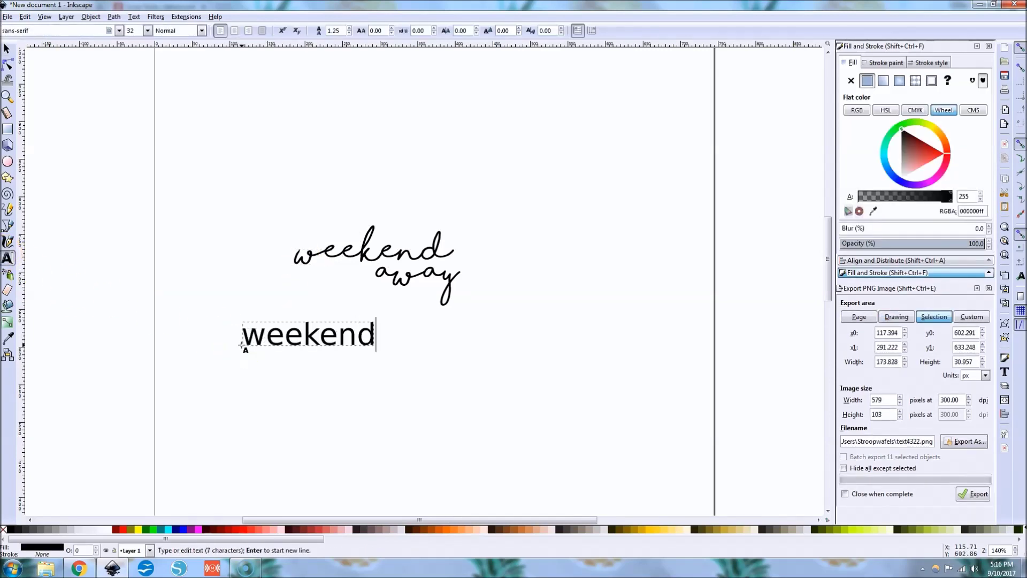
key("F1")
key("shift+ctrl+c")
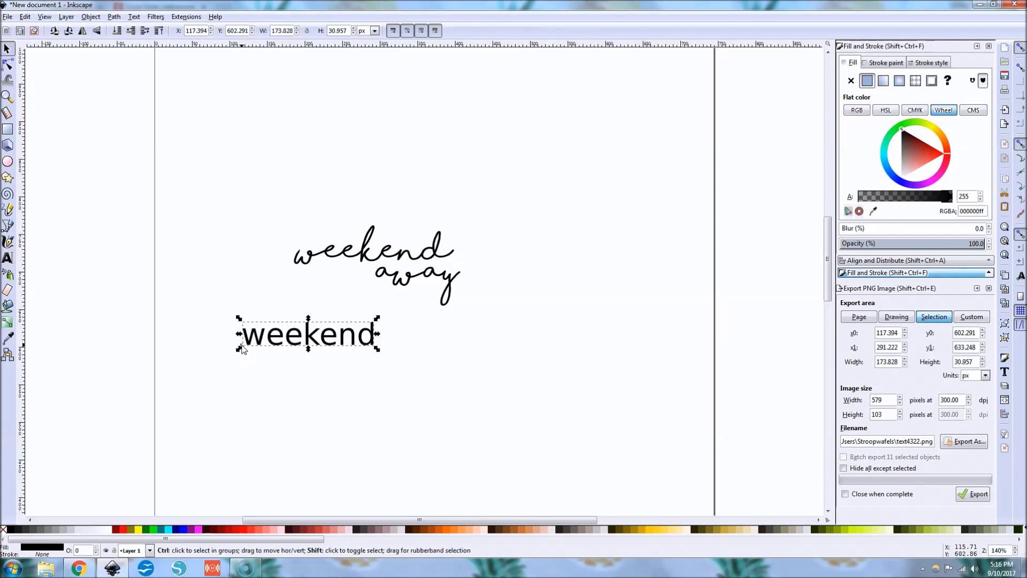
key("shift+ctrl+g")
key("ctrl+z")
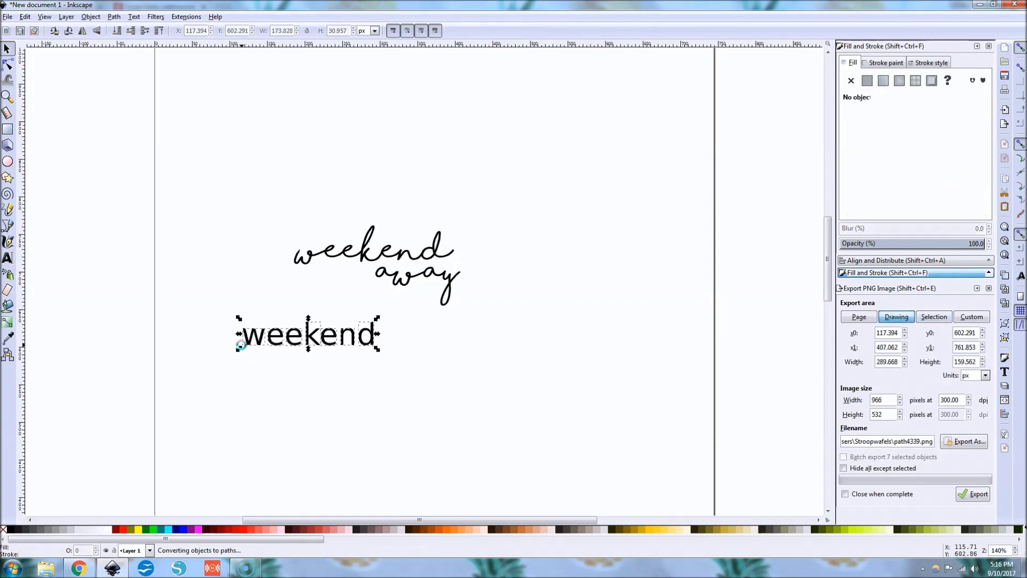
key("shift+ctrl+g")
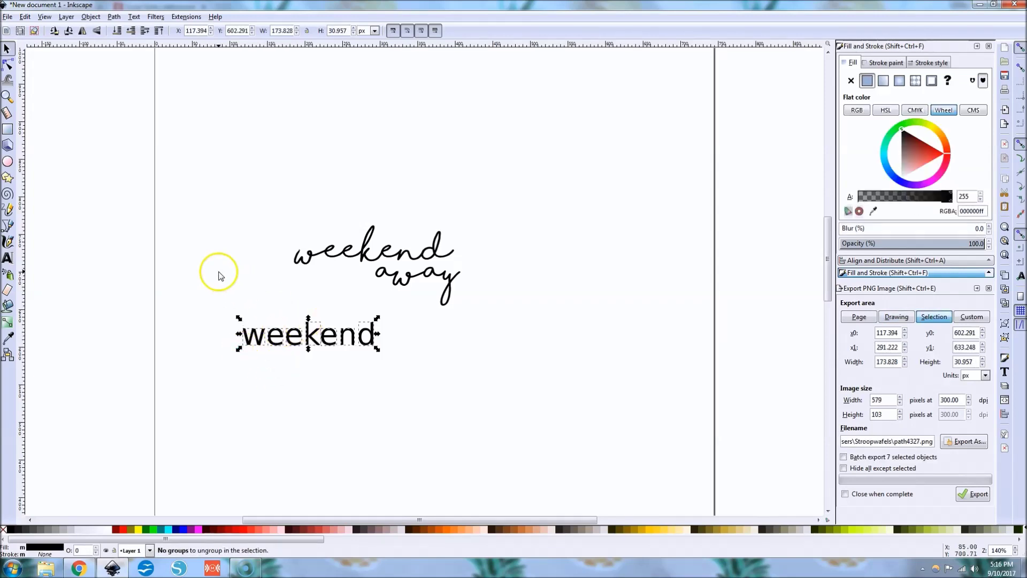
key("Escape")
Inspect the w letter's nodes, then type 'weekend' into a flowed-text frame below.
key("F2")
left_click(247, 337)
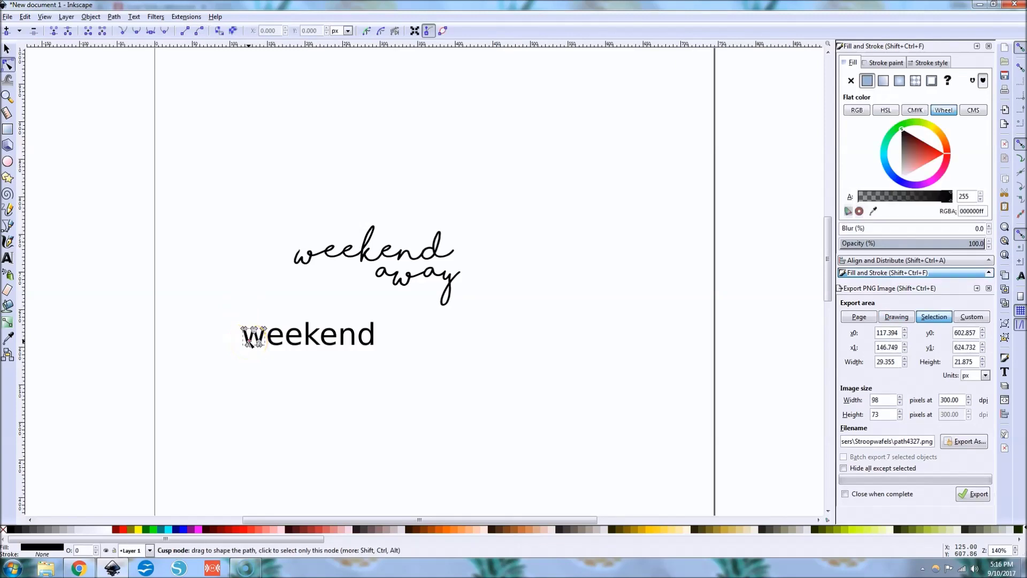
key("Escape")
left_click(270, 381)
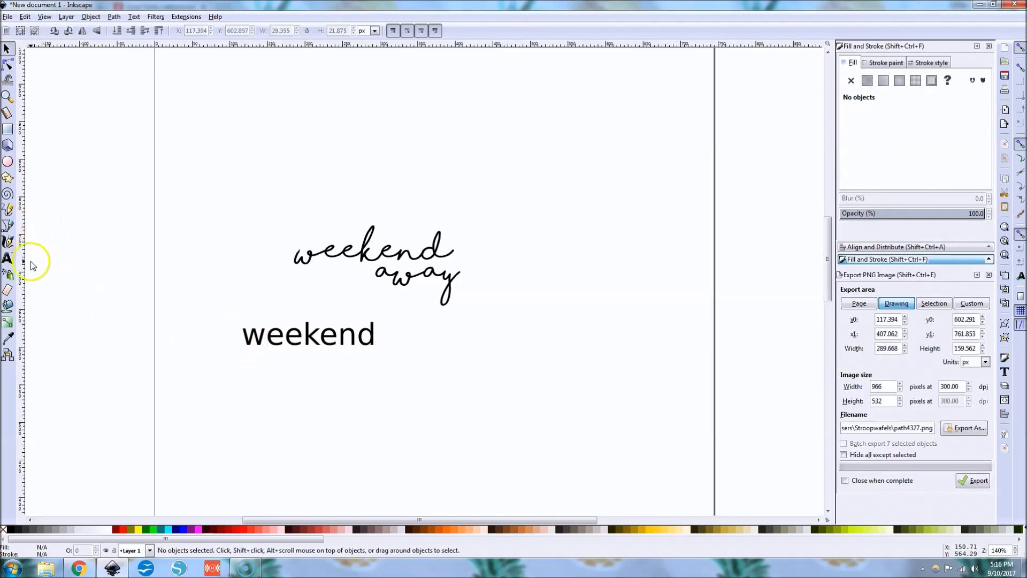
left_click(7, 258)
left_click_drag(278, 397, 515, 480)
type("weekd")
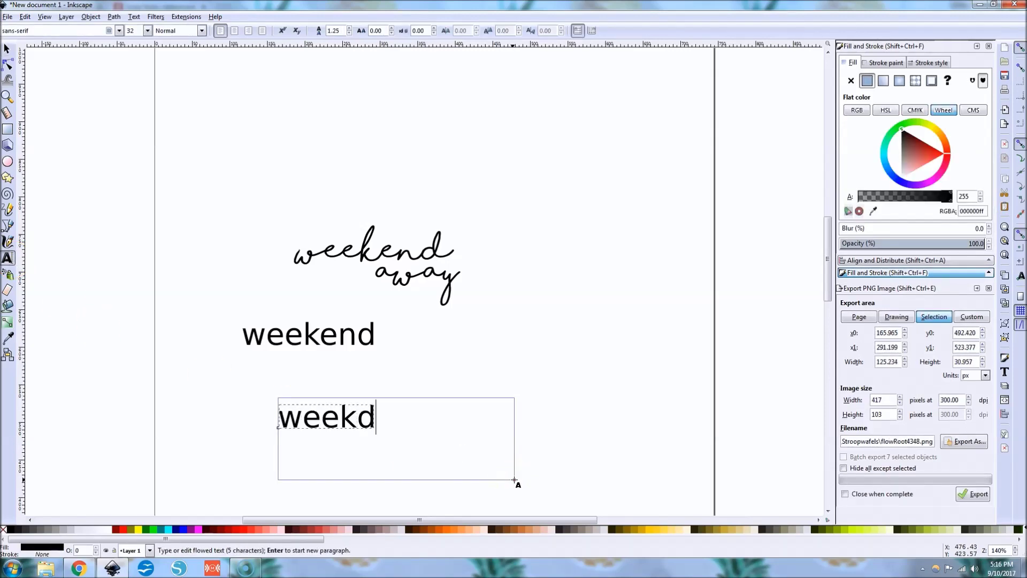
key("BackSpace")
type("ed")
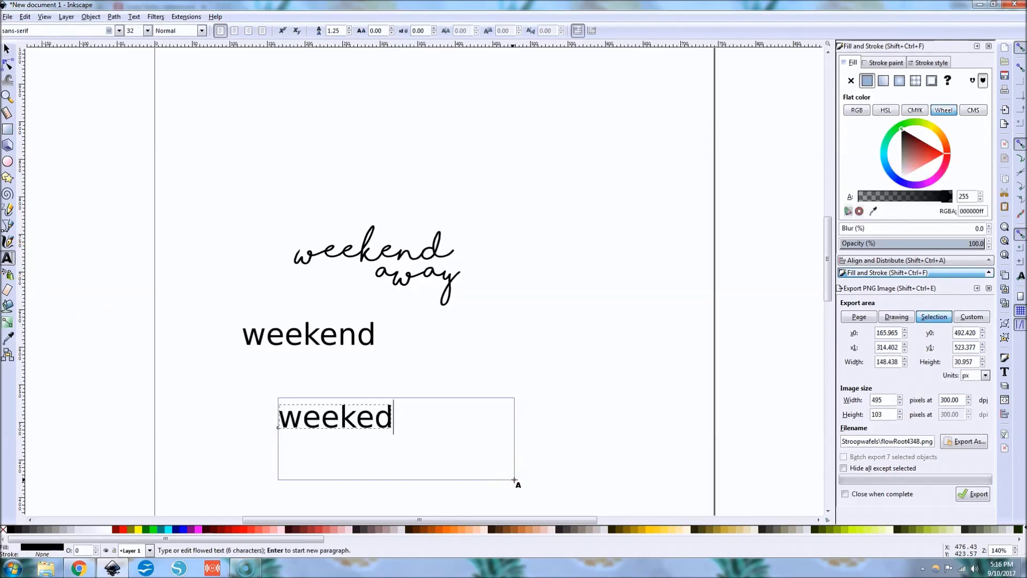
key("BackSpace")
type("nd")
left_click(514, 467)
left_click(349, 422)
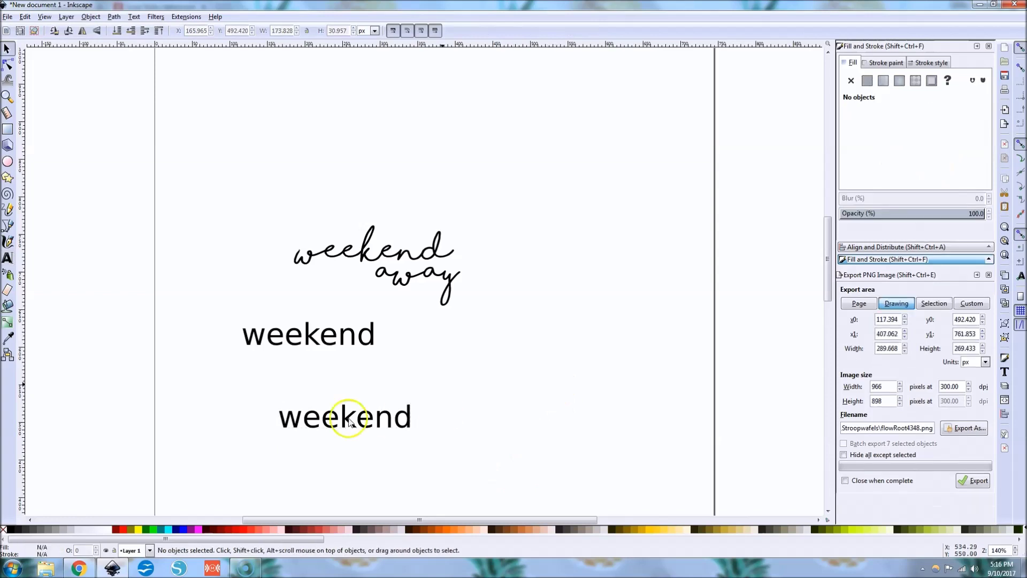
Edit the flowed text so it reads 'weend'.
double_click(348, 420)
double_click(343, 418)
left_click(343, 418)
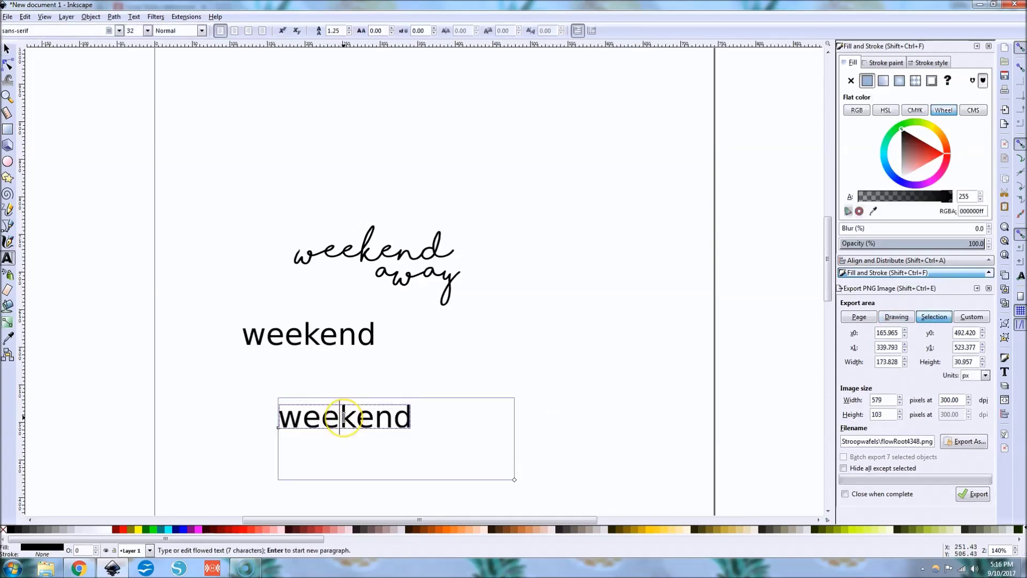
key("Delete")
key("BackSpace")
type("jsldj")
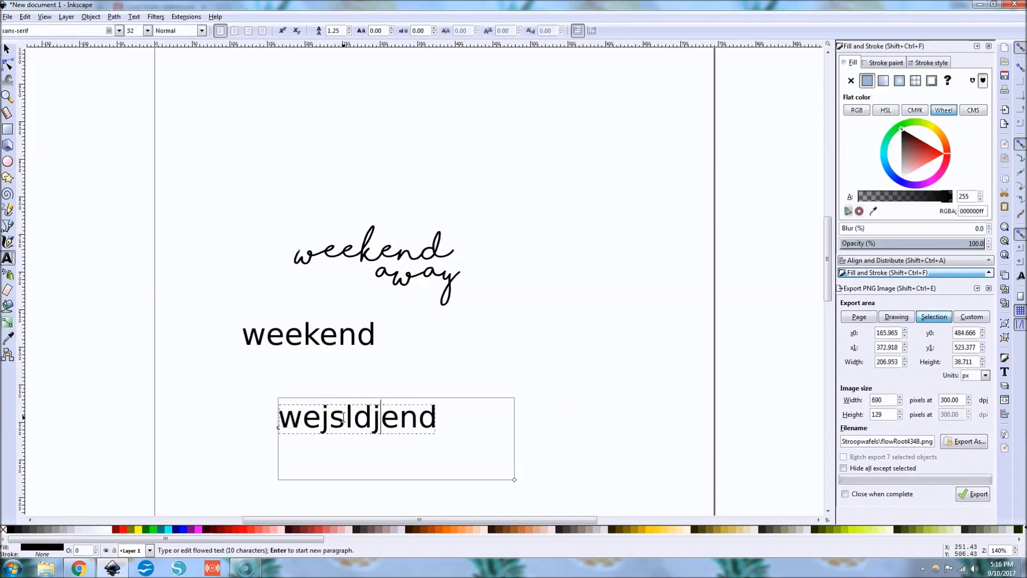
key("BackSpace")
key("BackSpace")
key("BackSpace")
key("BackSpace")
key("BackSpace")
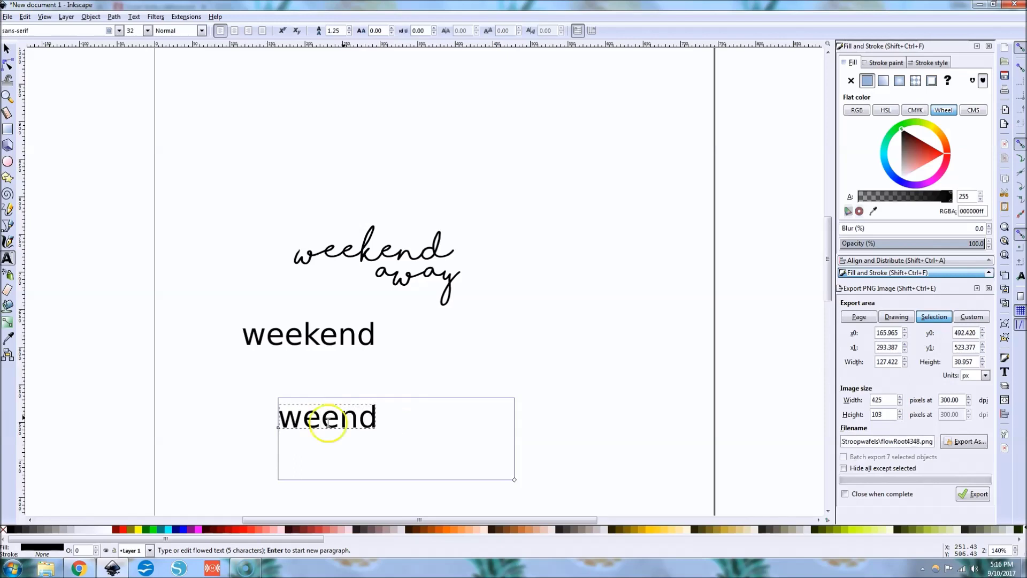
key("F1")
Check individual letters, then rubber-band select all eleven script letter paths.
left_click(332, 339)
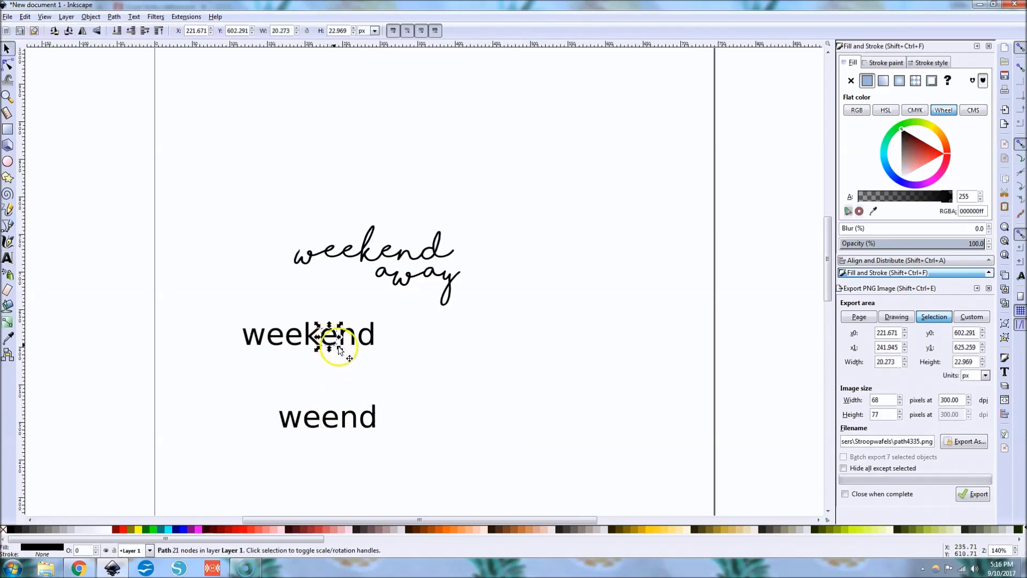
left_click(298, 252)
left_click(338, 258)
left_click(369, 244)
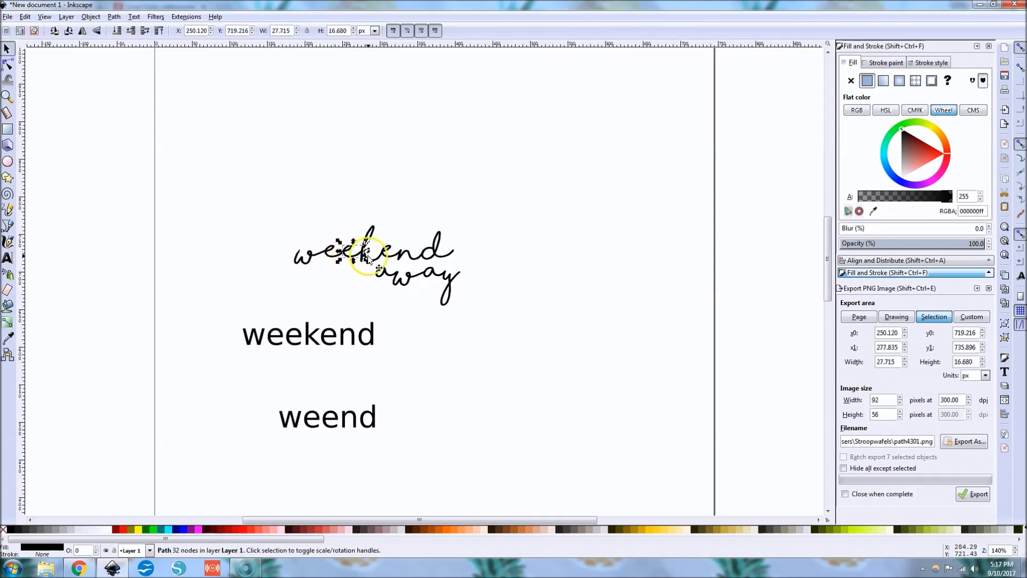
left_click(245, 220)
left_click_drag(252, 190, 510, 329)
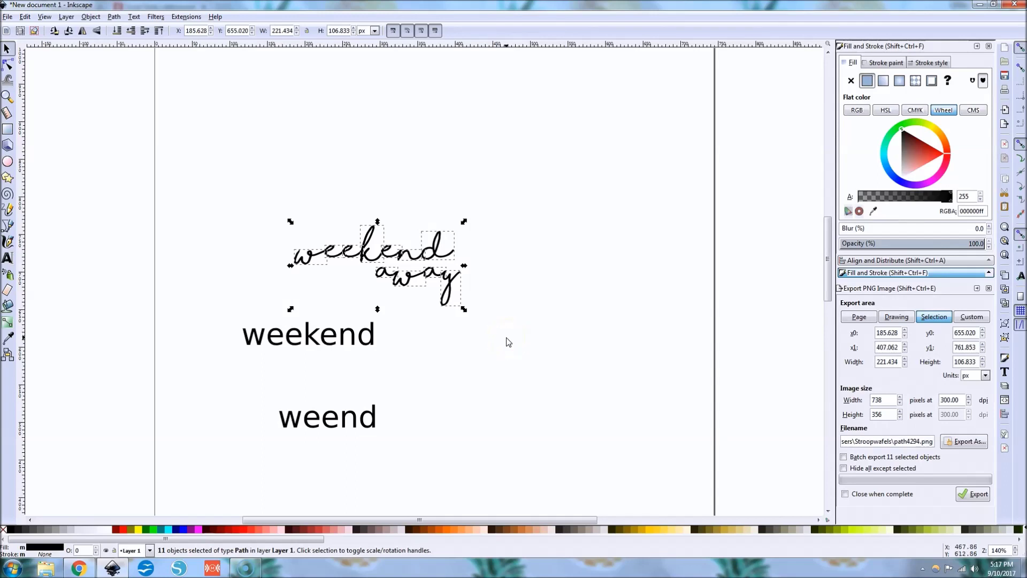
left_click(252, 232)
left_click_drag(242, 174, 516, 324)
Combine the eleven script letters into one 416-node path and confirm it selects as one piece.
key("ctrl")
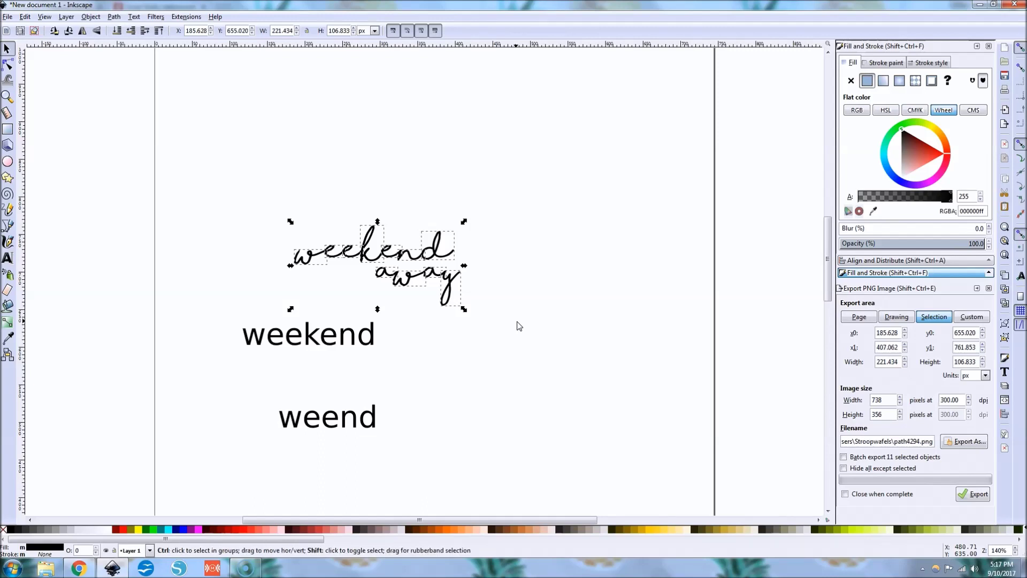
key("ctrl+k")
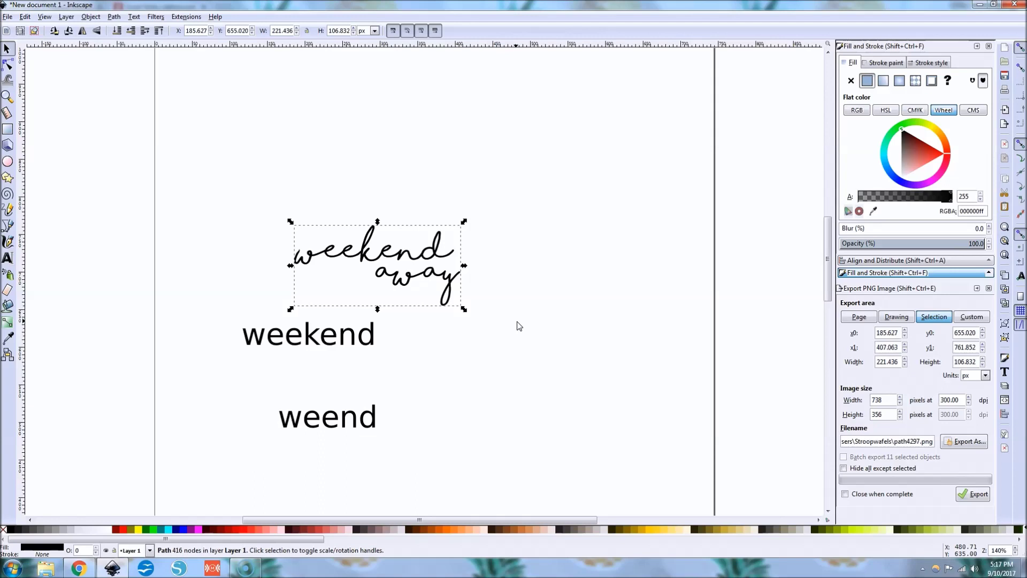
left_click(402, 279)
left_click(391, 276)
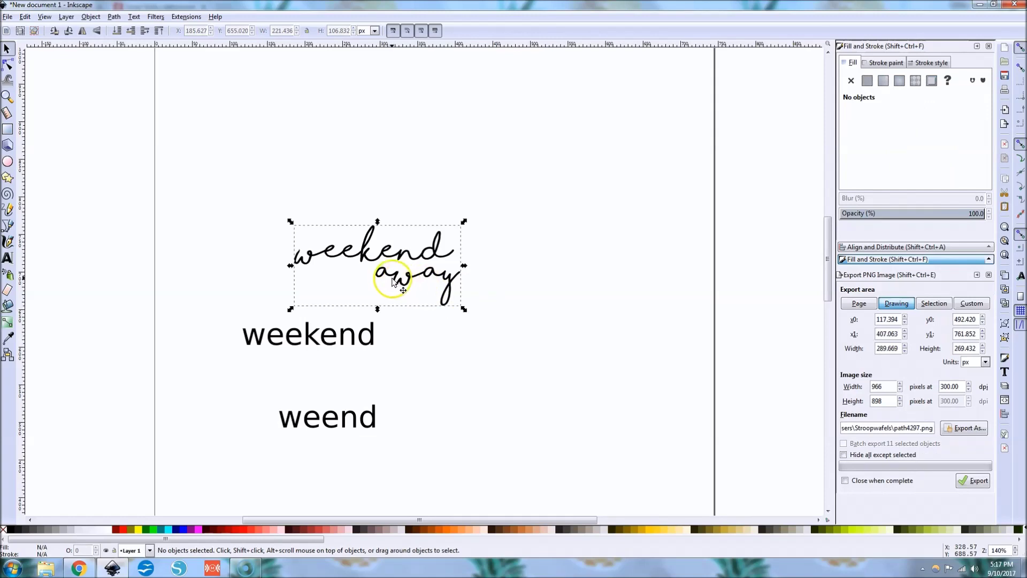
left_click(378, 255)
left_click(443, 344)
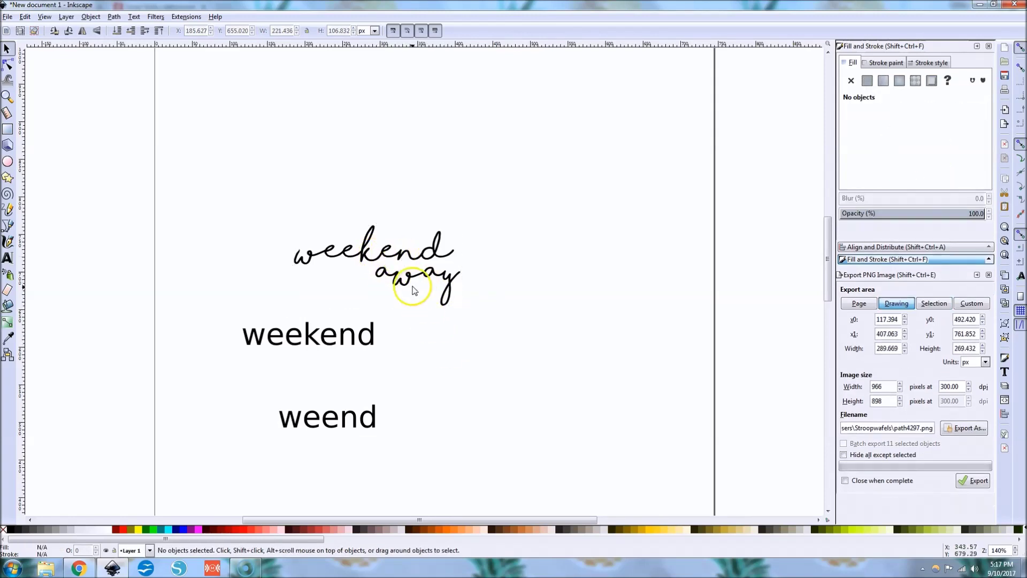
left_click(408, 287)
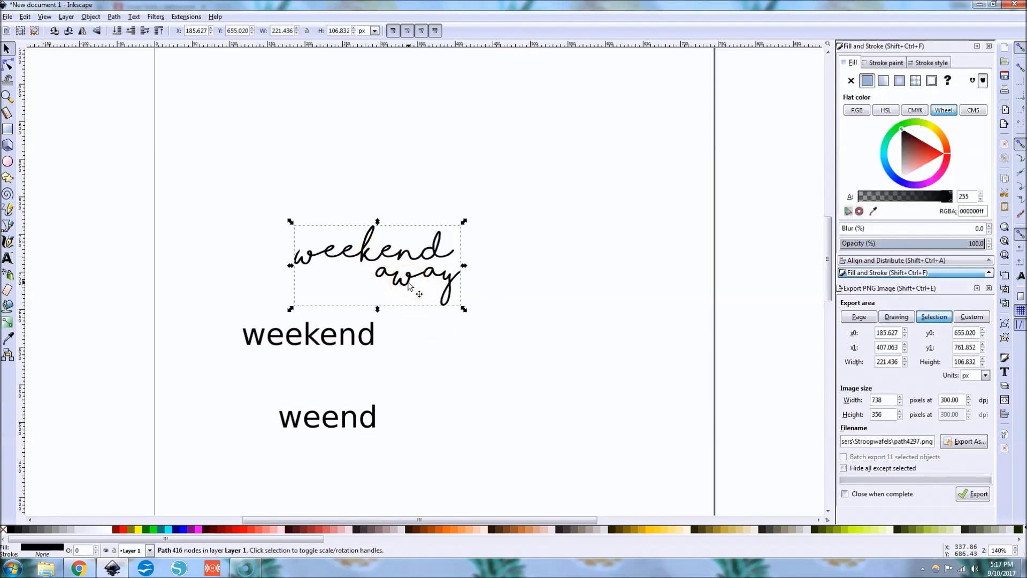
Group the seven sans-serif weekend letters, then ungroup them again.
left_click_drag(213, 303, 431, 383)
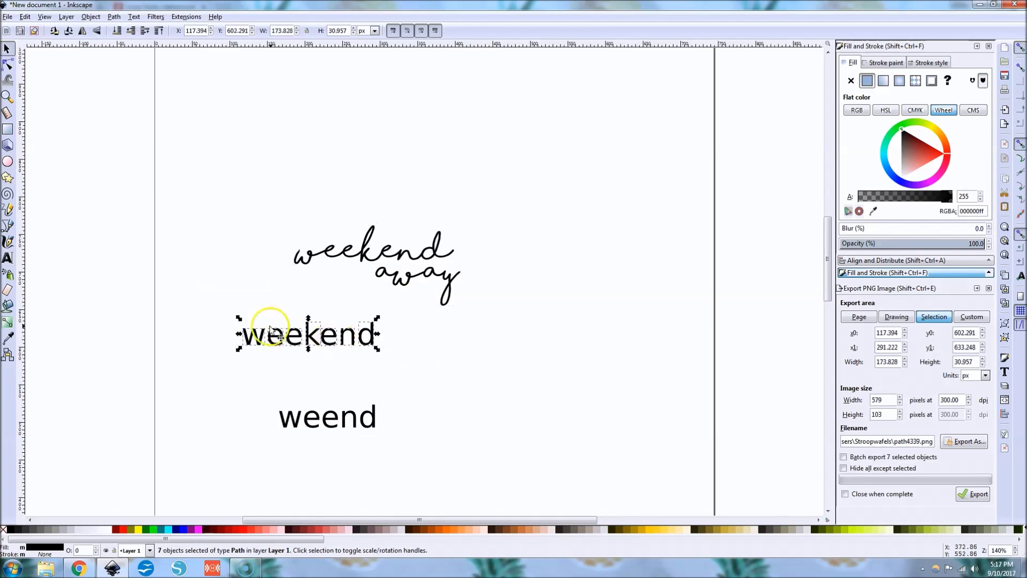
right_click(342, 338)
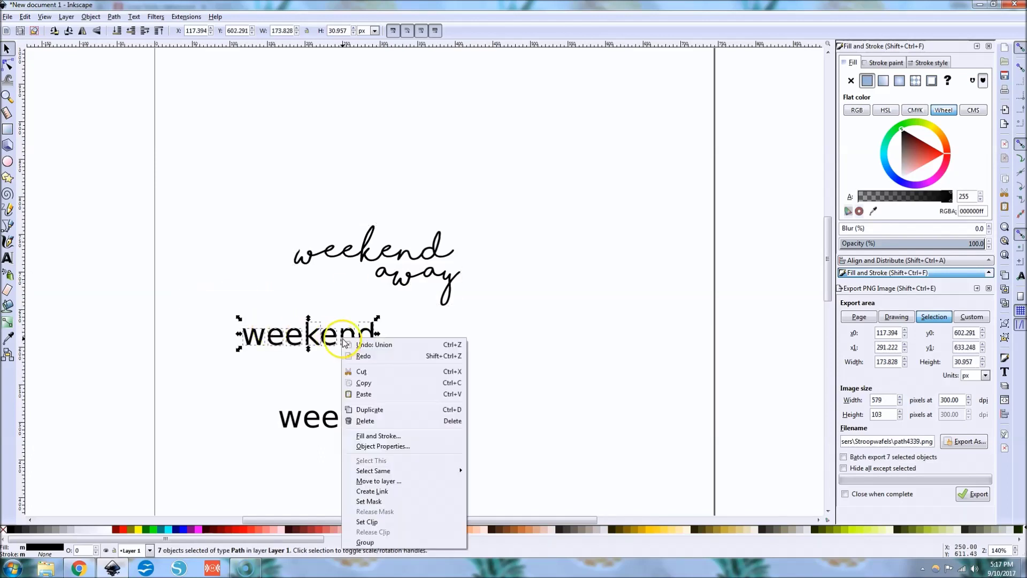
left_click(366, 542)
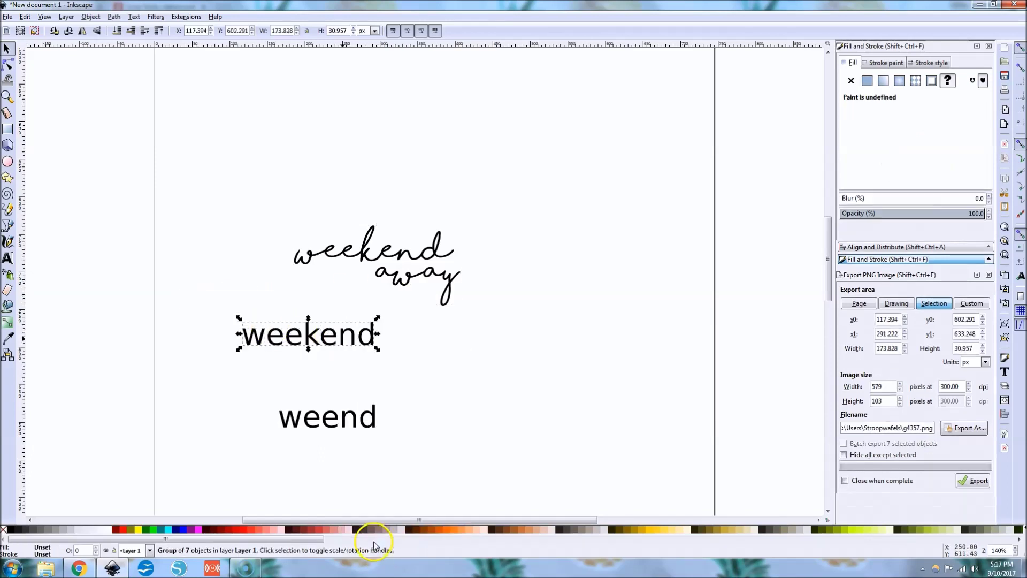
left_click(419, 438)
left_click_drag(220, 300, 424, 374)
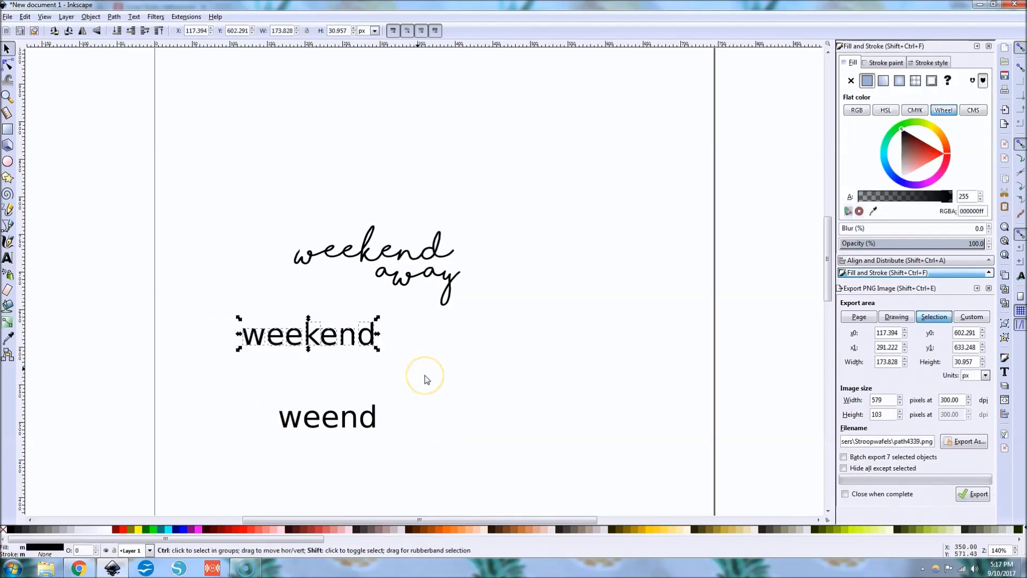
key("ctrl+g")
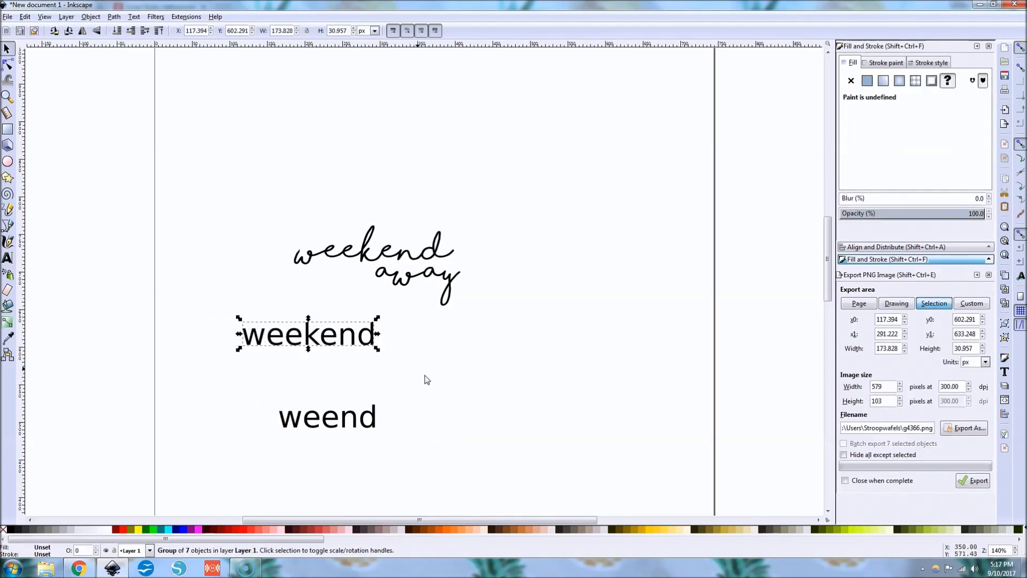
key("ctrl+shift+g")
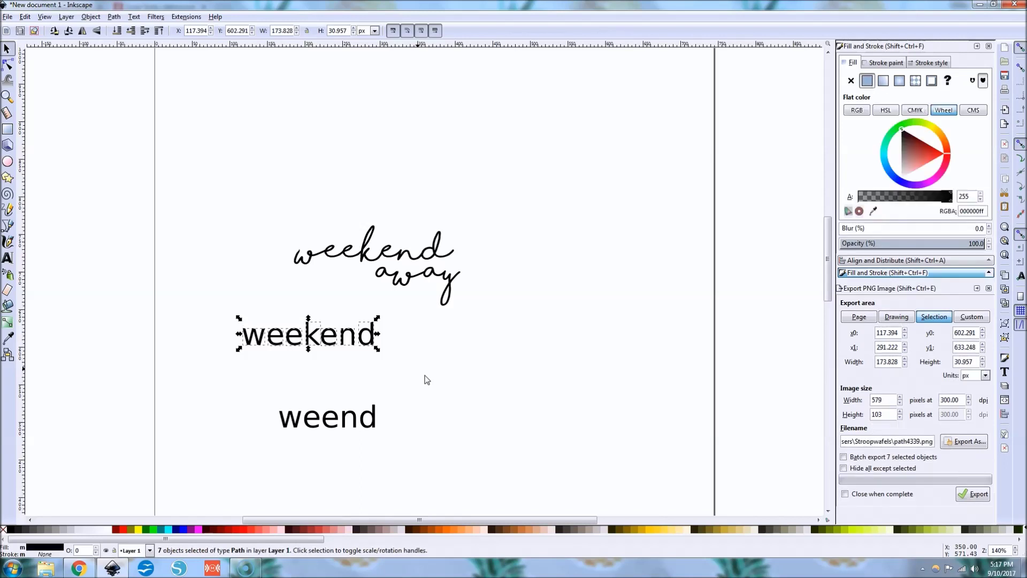
left_click(426, 380)
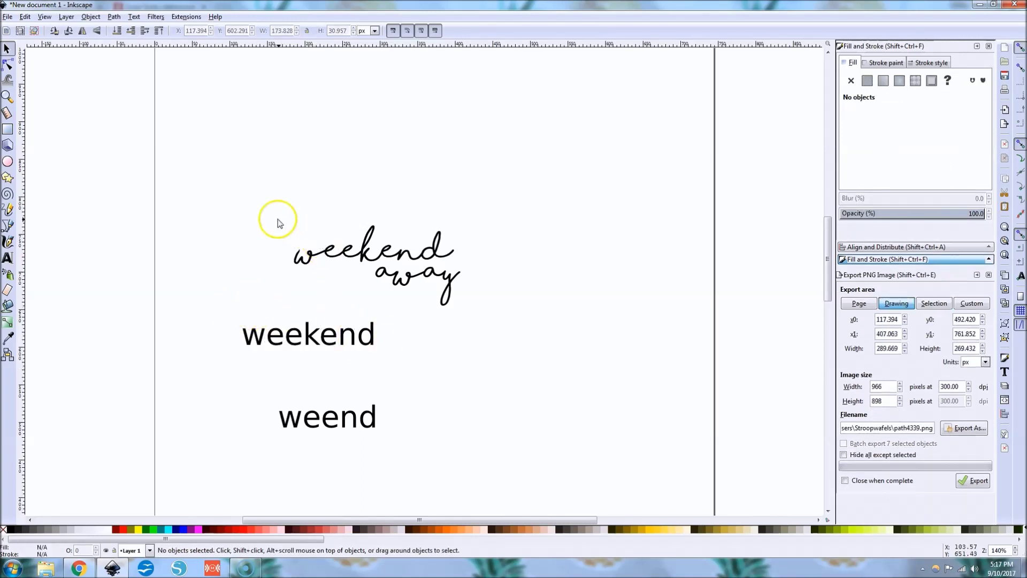
Confirm the script lettering has no groups and select the whole script path.
left_click(329, 253)
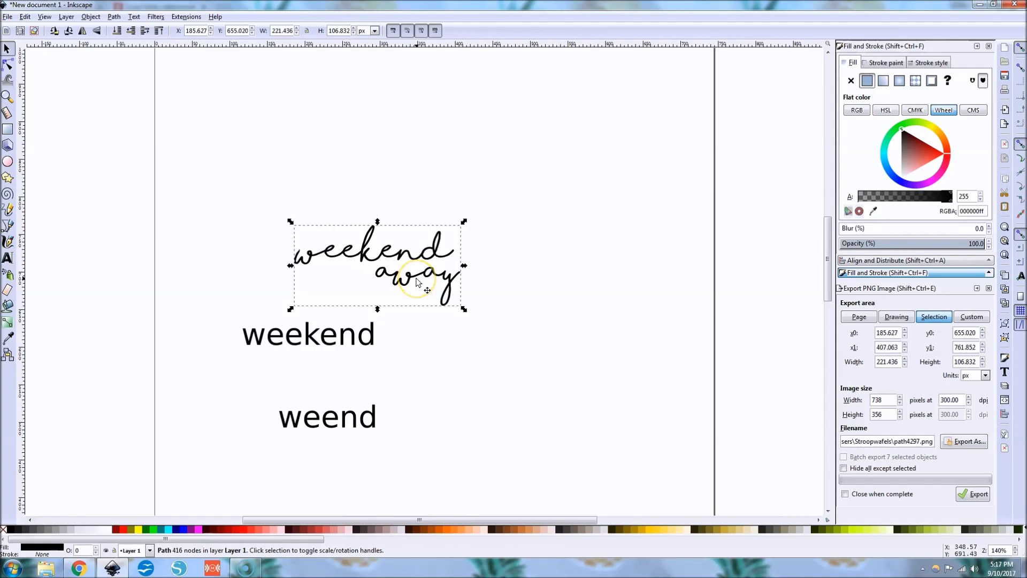
key("ctrl+shift+g")
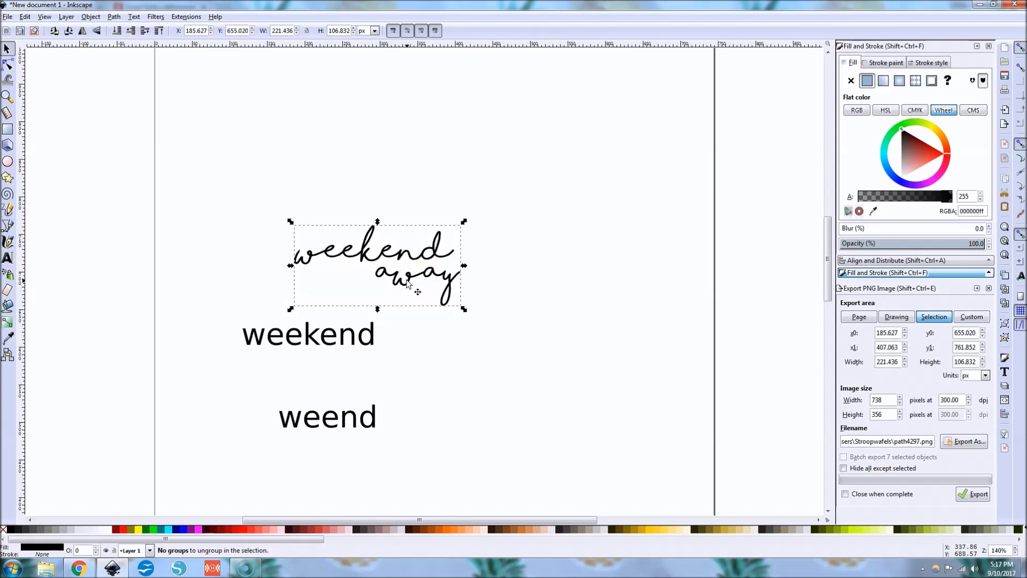
left_click(402, 291)
left_click_drag(252, 222, 518, 328)
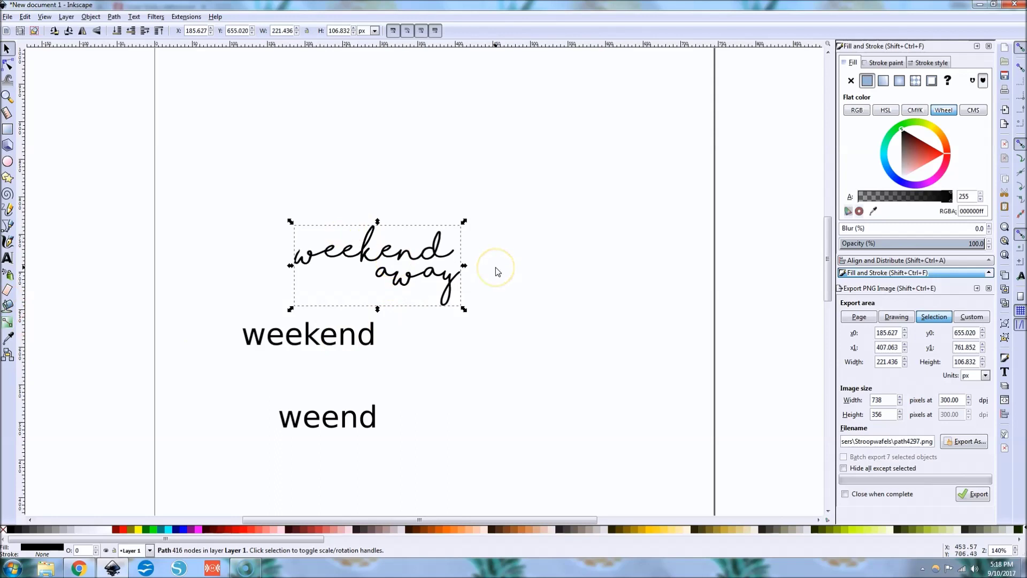
Duplicate the script path, then delete the moved copy and reselect the original.
key("ctrl+k")
left_click_drag(403, 286, 474, 343)
key("Delete")
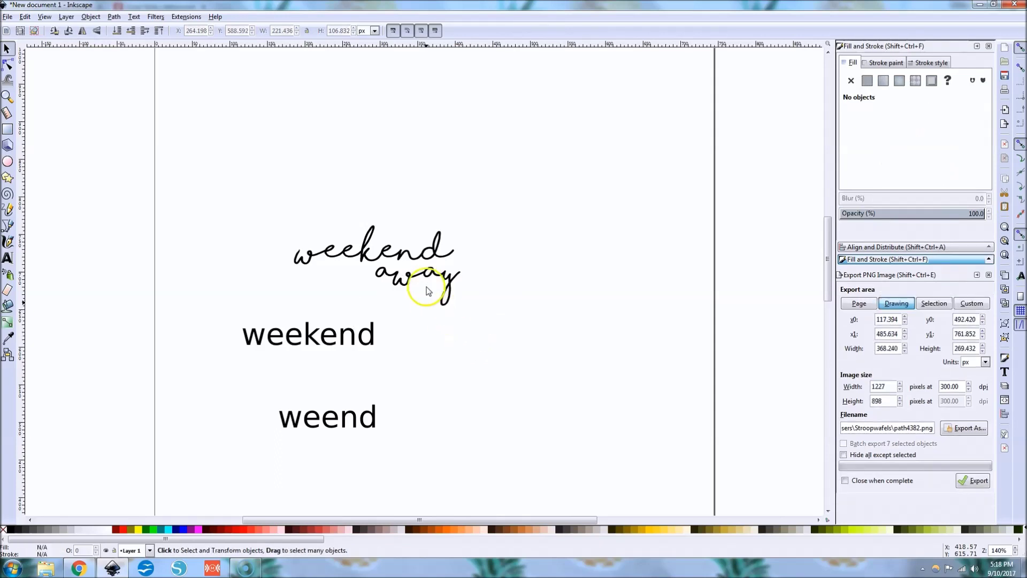
left_click(412, 277)
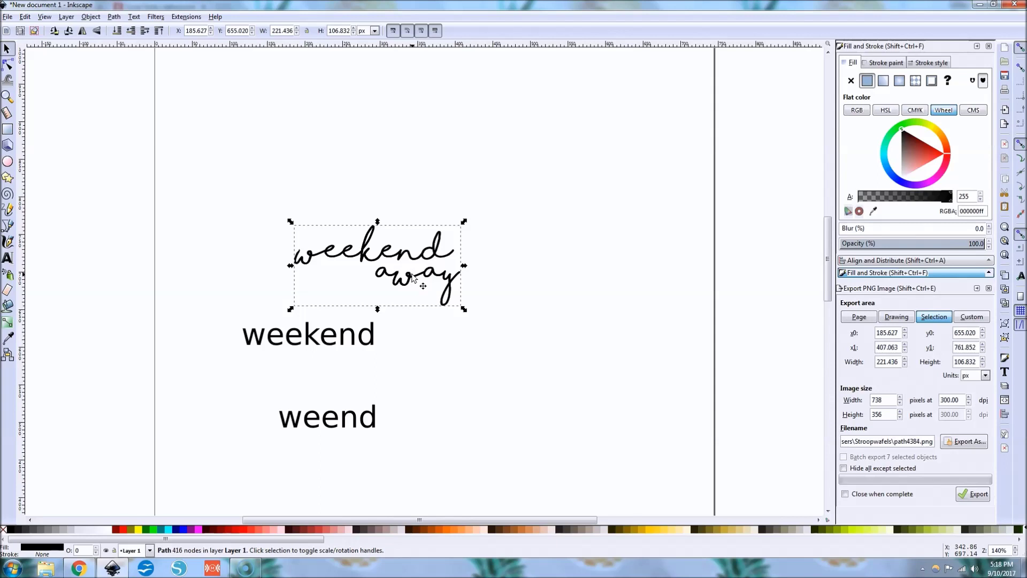
Outset the script path three times and fill it muted red b65c5fff.
key("ctrl")
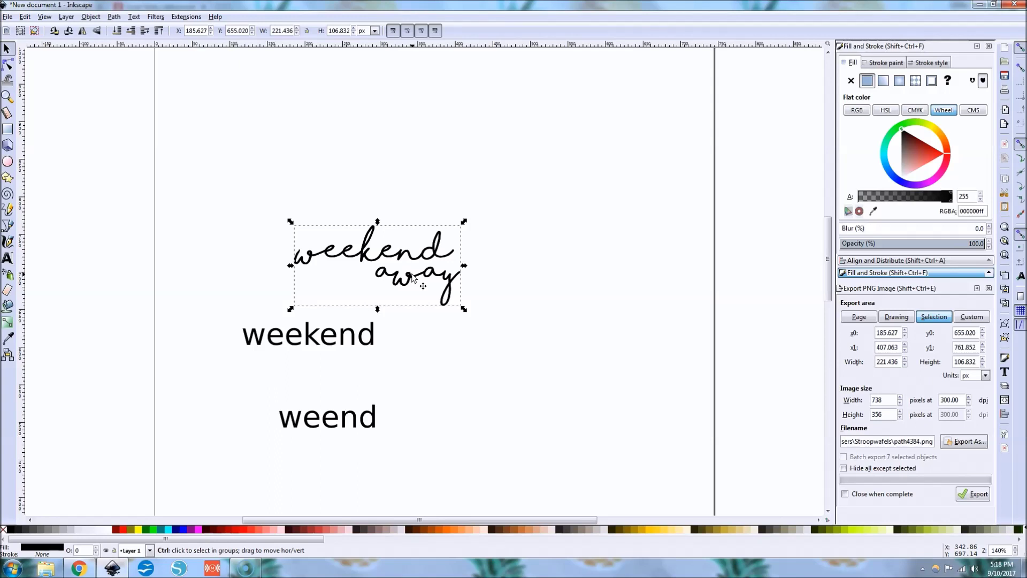
key("ctrl+parenright")
key("ctrl+parenright")
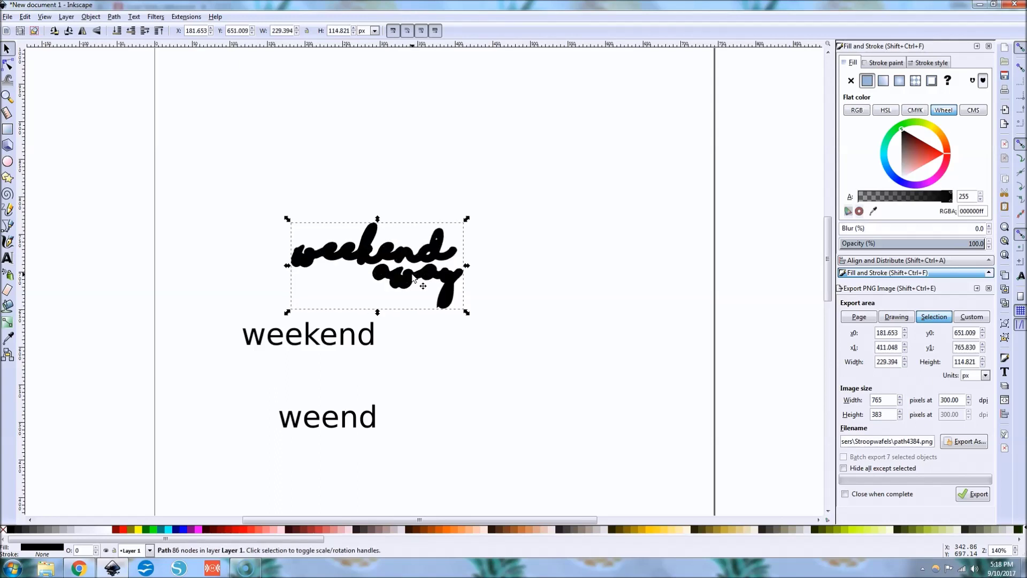
key("ctrl+parenright")
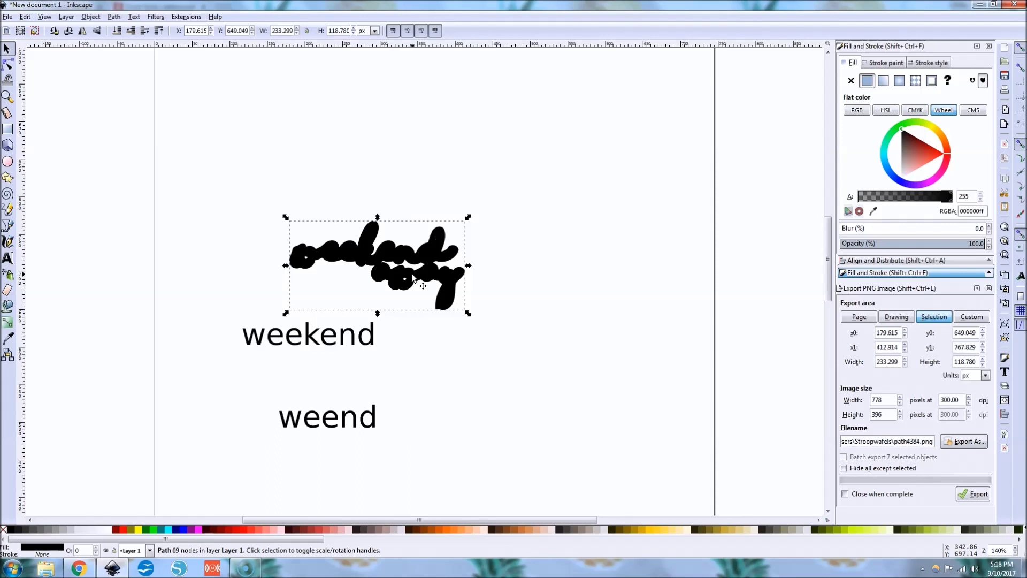
key("ctrl+parenright")
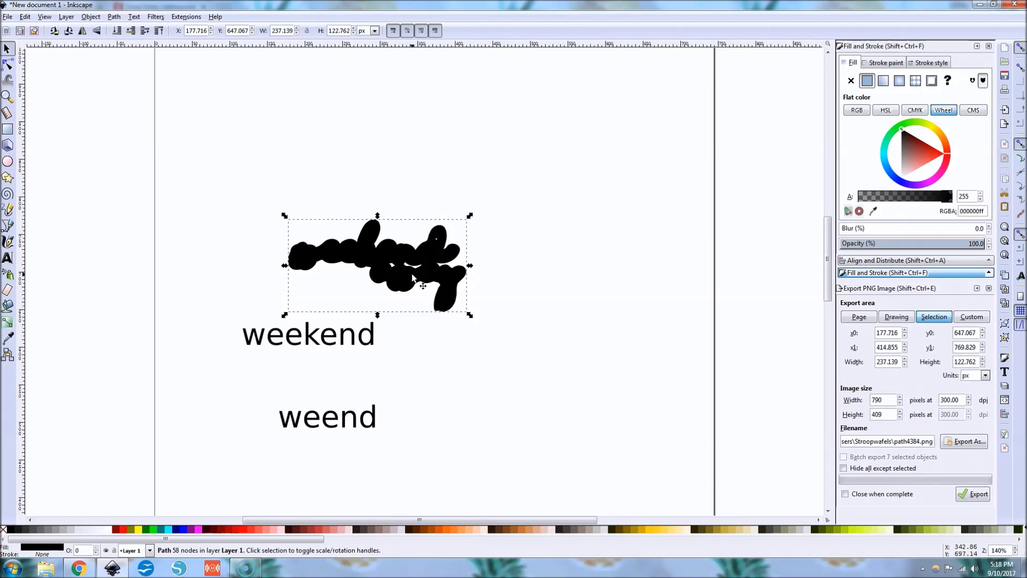
left_click(918, 156)
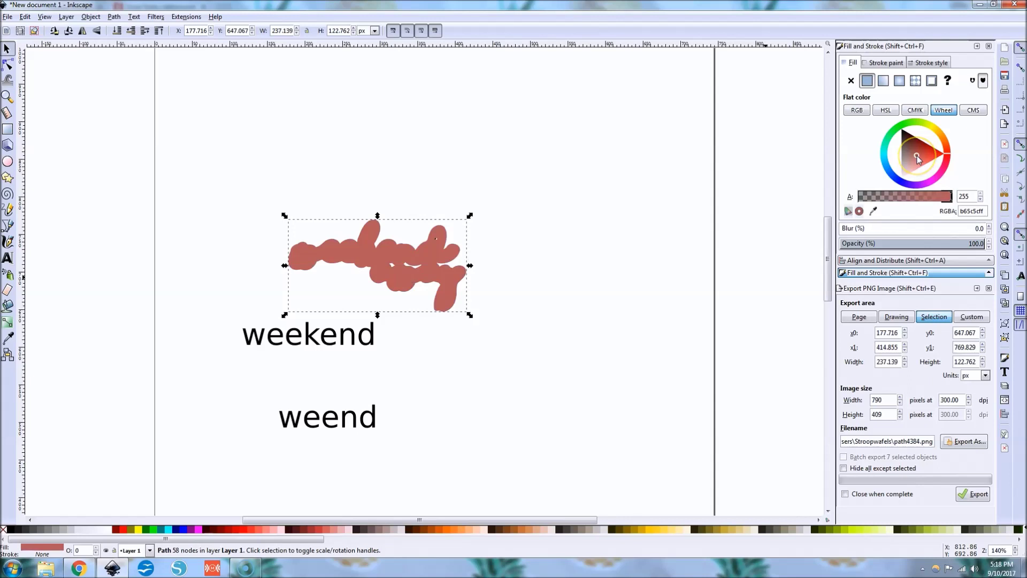
Lower the reddish shape and delete the leftover 'weekend' and 'weend' test texts.
key("Page_Down")
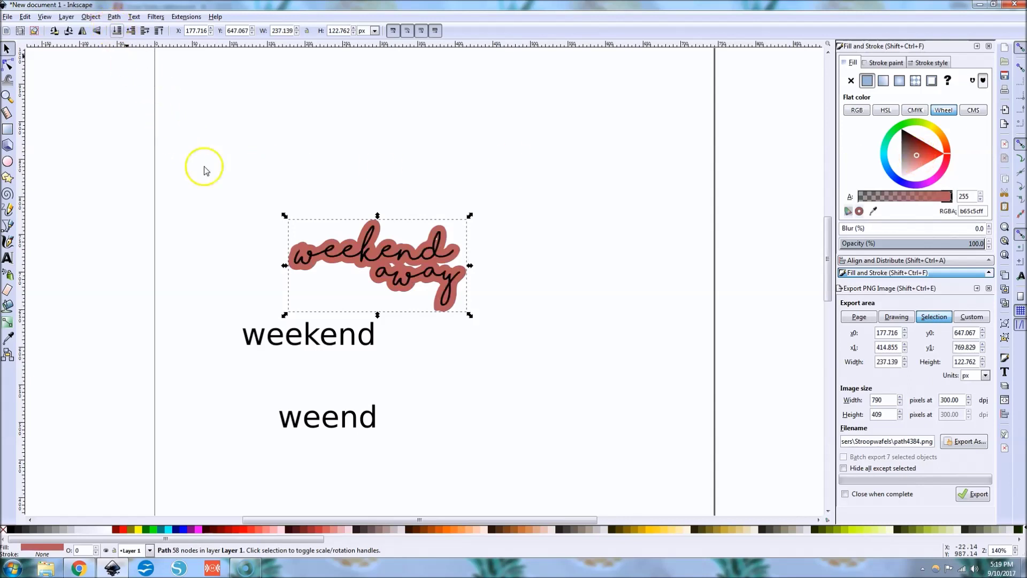
left_click(254, 247)
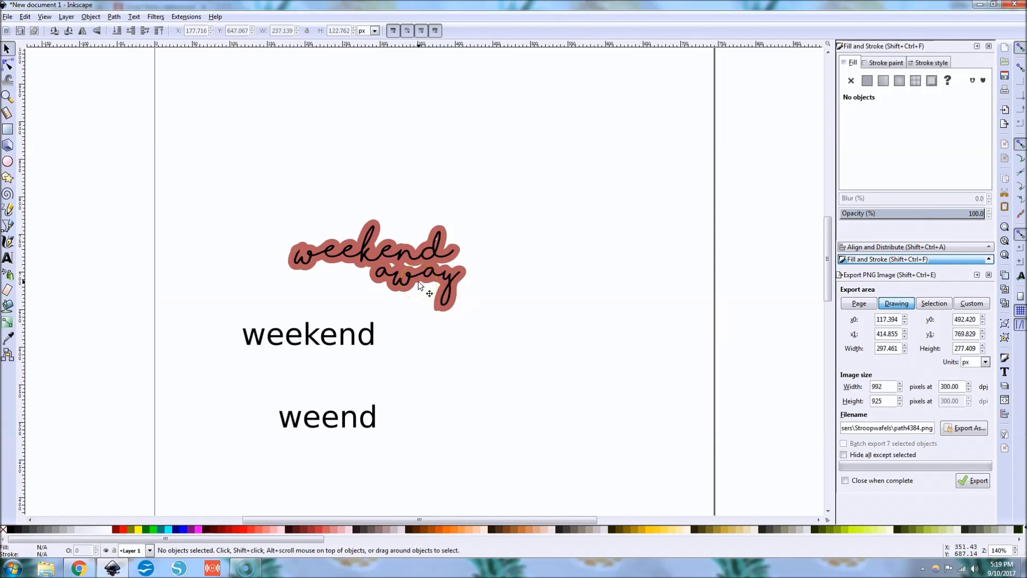
left_click_drag(193, 312, 445, 449)
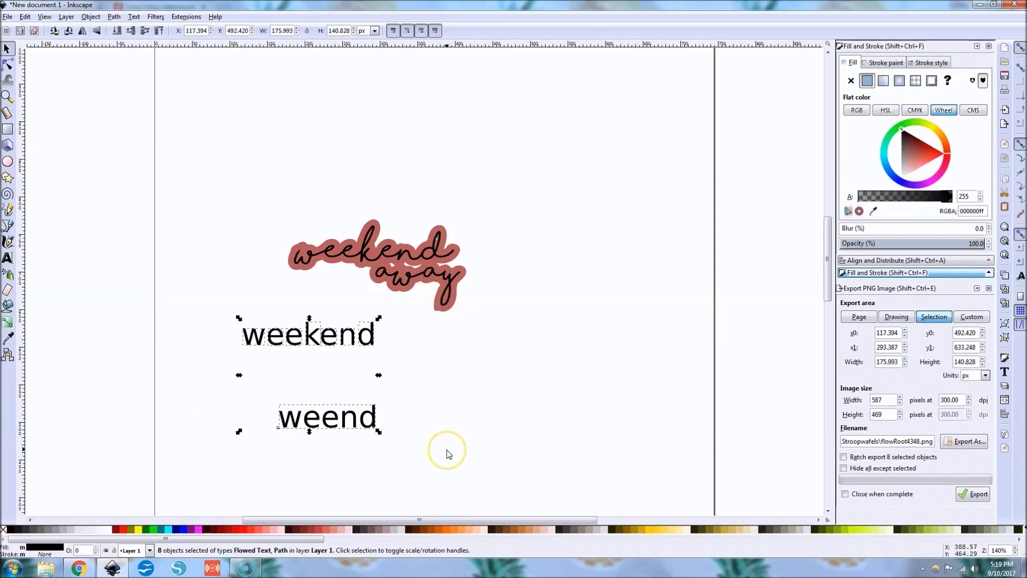
key("Delete")
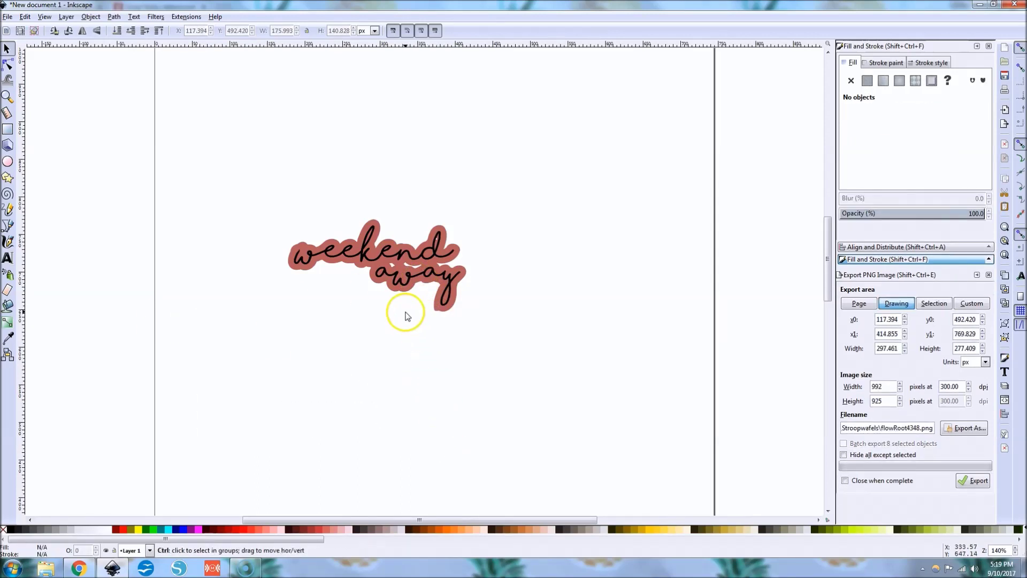
Raise the reddish outline shape to the top so it sits in front of the lettering.
scroll(408, 277, "up", 1)
scroll(409, 276, "up", 1)
scroll(410, 271, "up", 4)
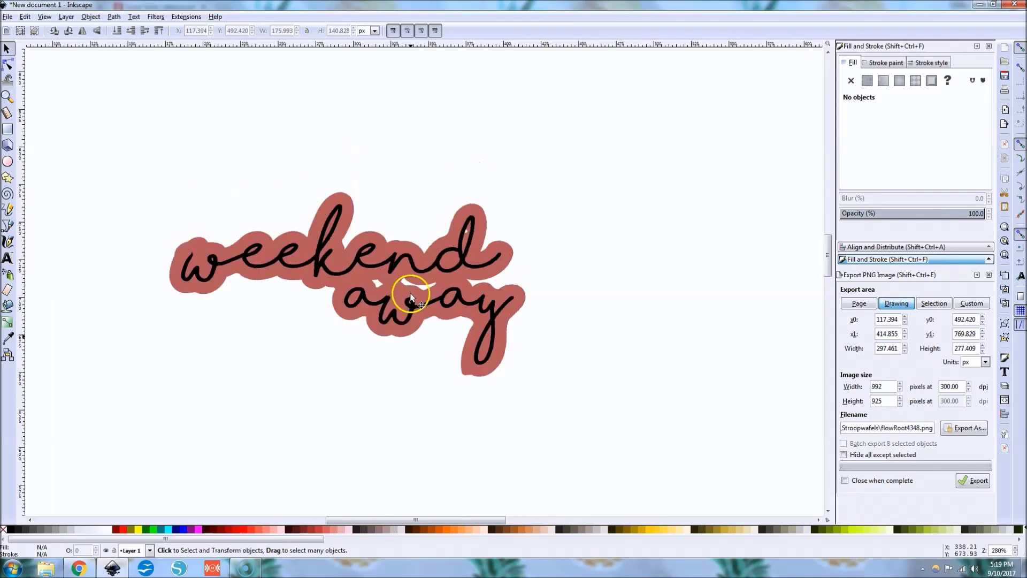
left_click(395, 326)
key("n")
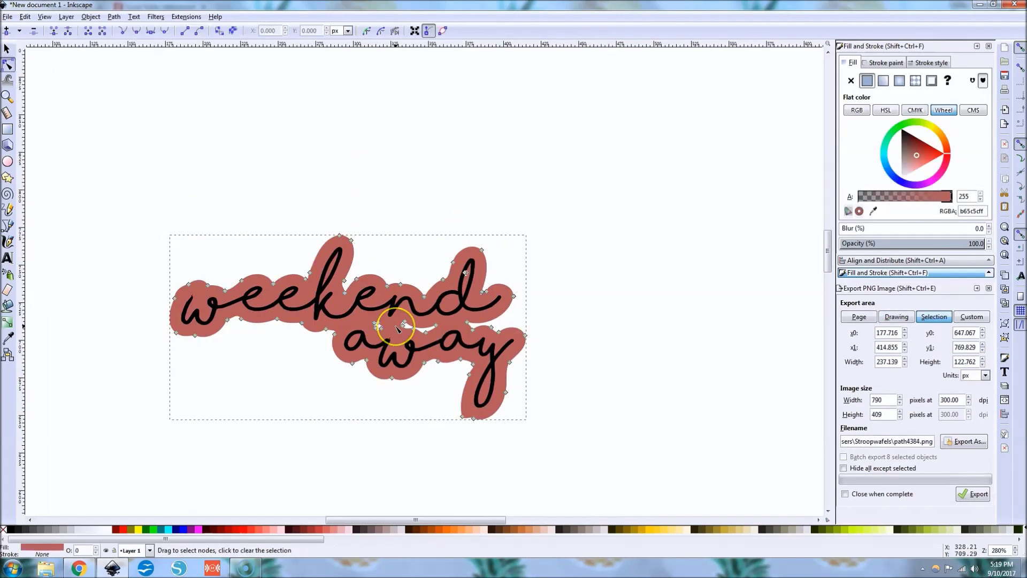
left_click(469, 272)
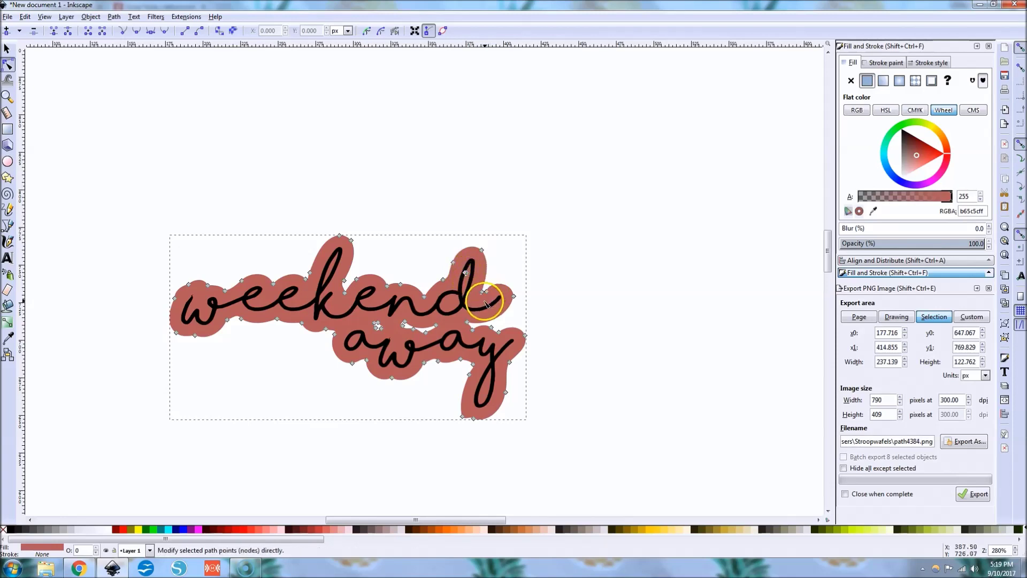
key("s")
left_click(158, 32)
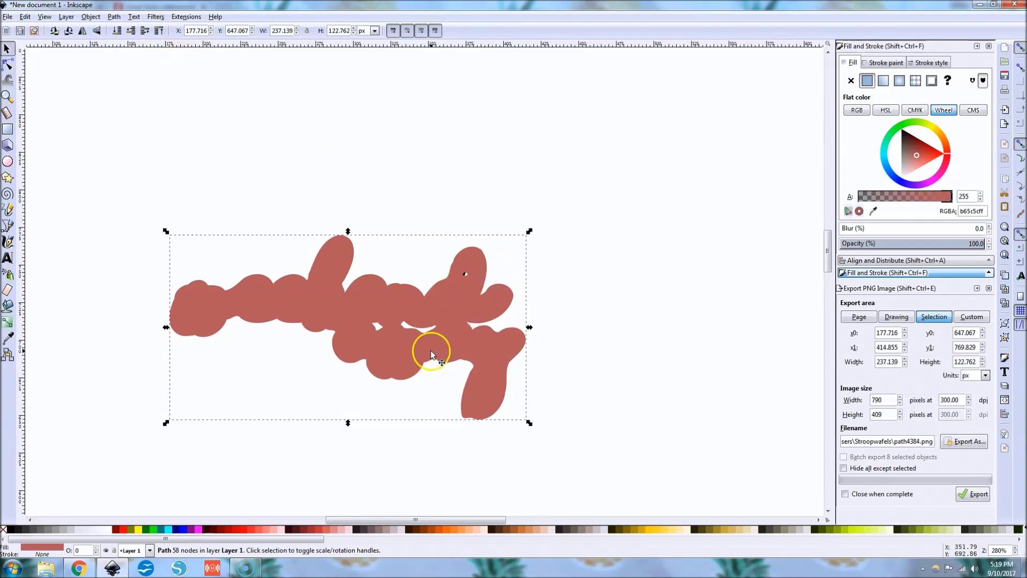
Remove the small white hole and slit from the reddish outline by deleting their nodes.
scroll(429, 351, "up", 2)
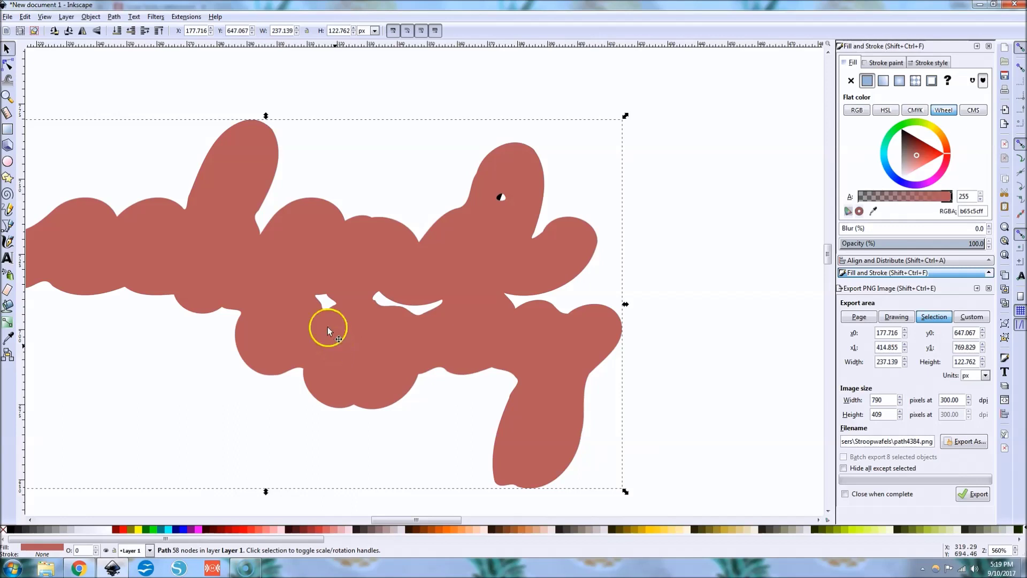
key("n")
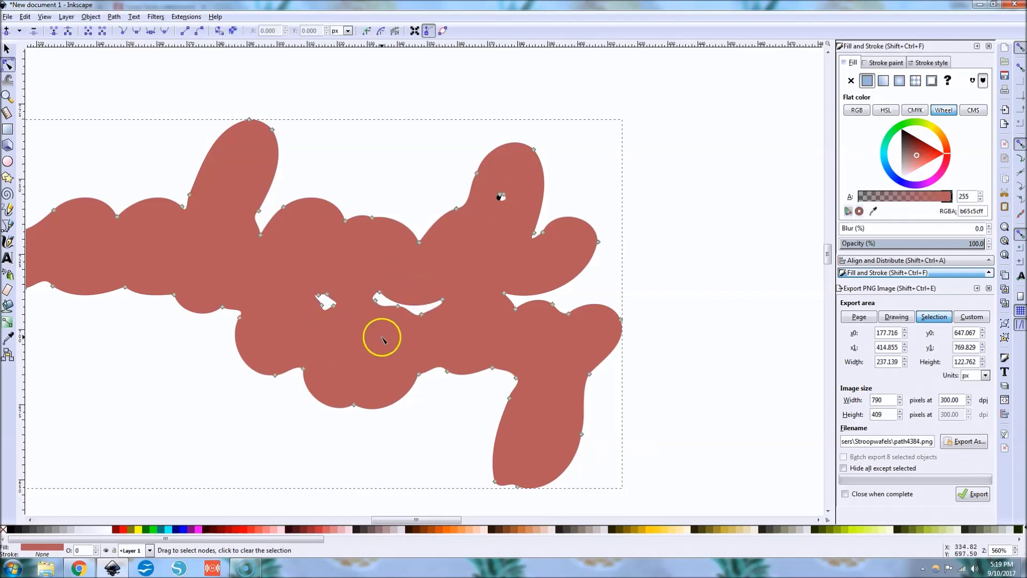
left_click(329, 301)
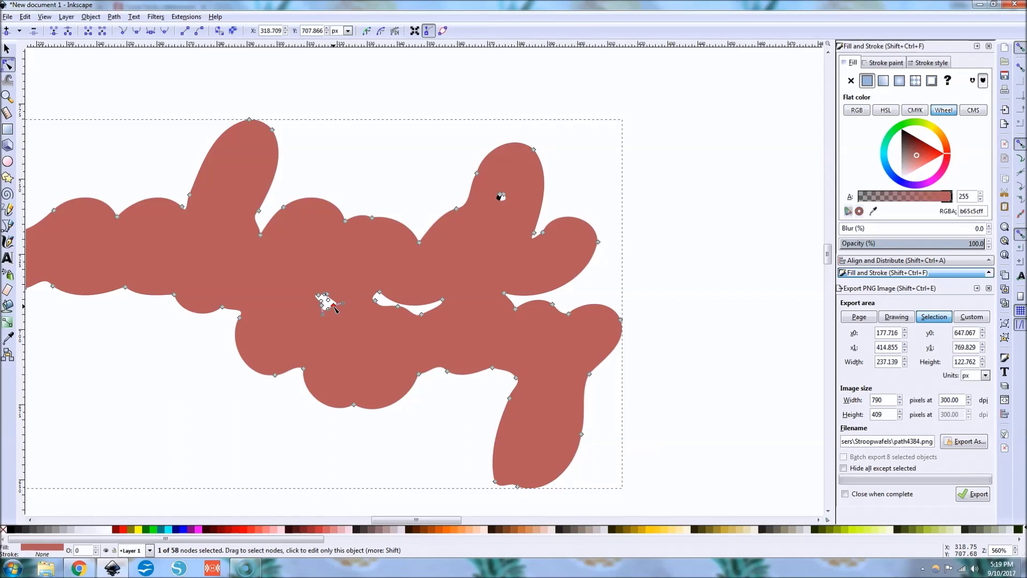
left_click_drag(324, 298, 320, 299)
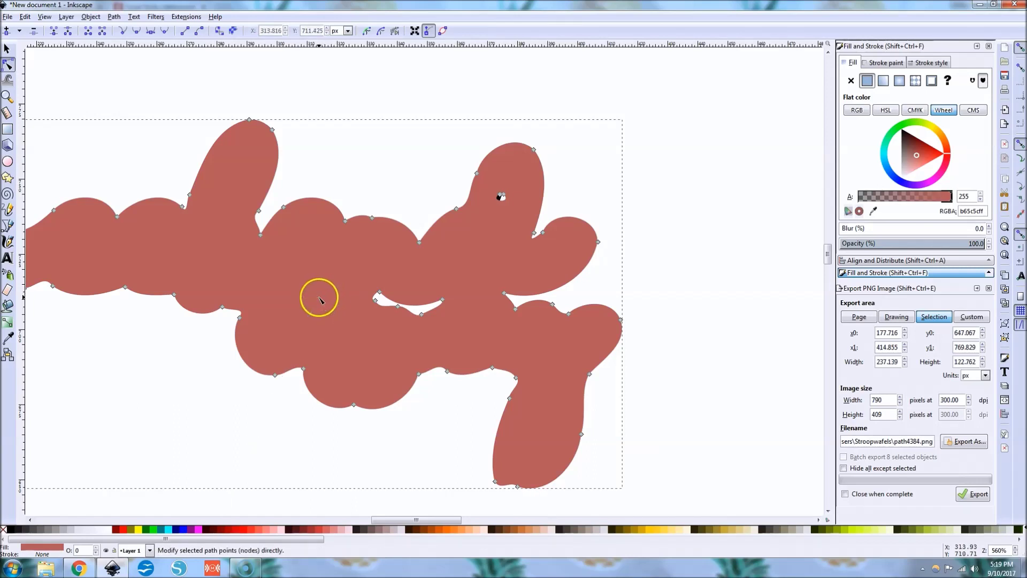
left_click(380, 294)
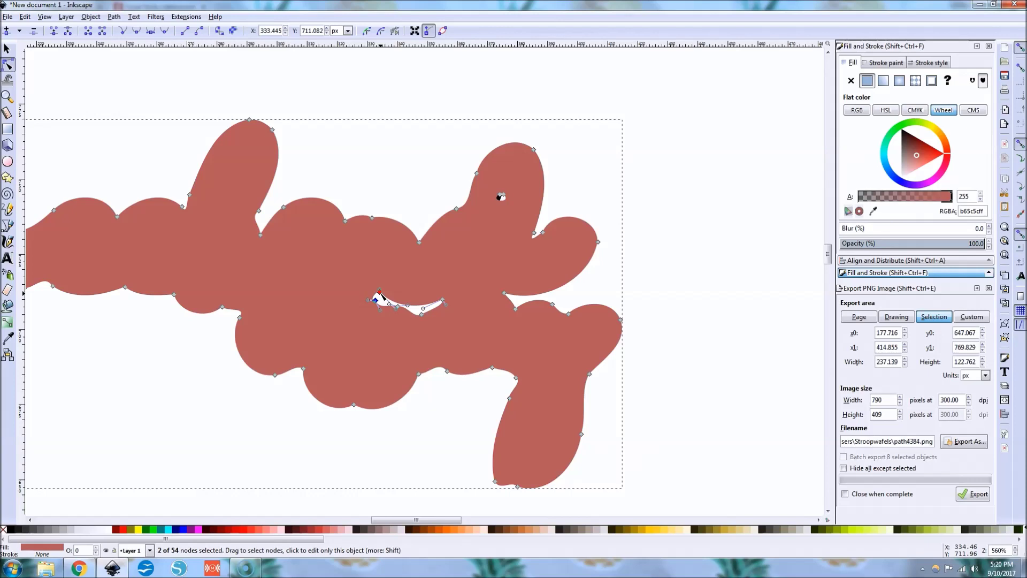
scroll(381, 295, "up", 1)
scroll(382, 295, "up", 1)
key("Delete")
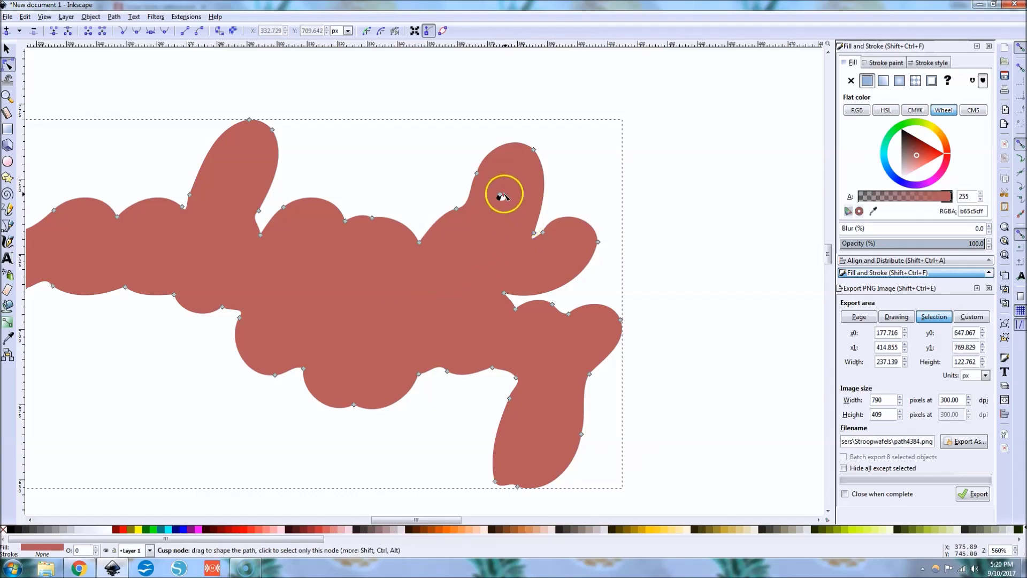
Smooth the notch in the outline's upper-right lobe by adjusting and deleting its nodes.
scroll(500, 199, "up", 1)
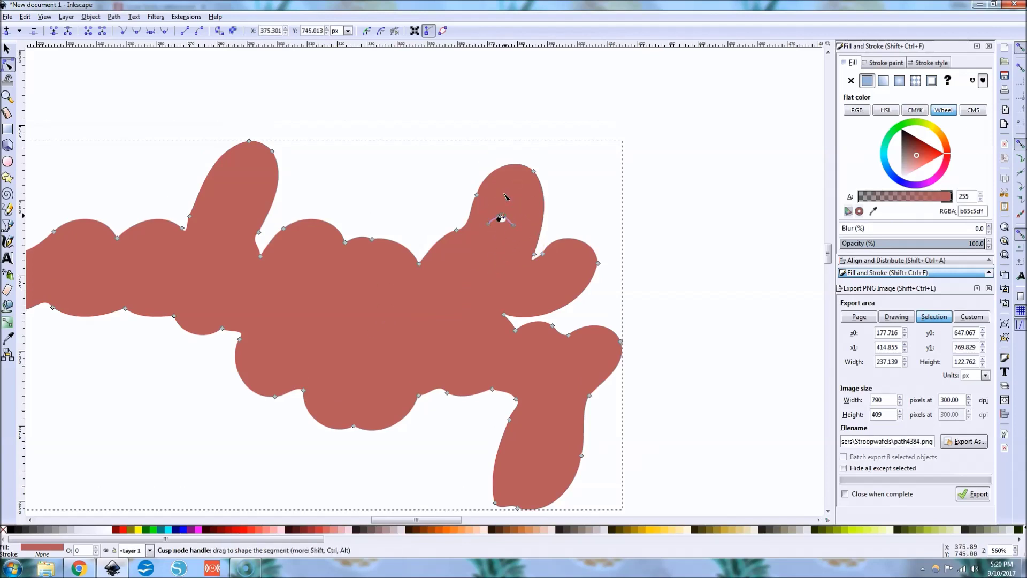
left_click(504, 218)
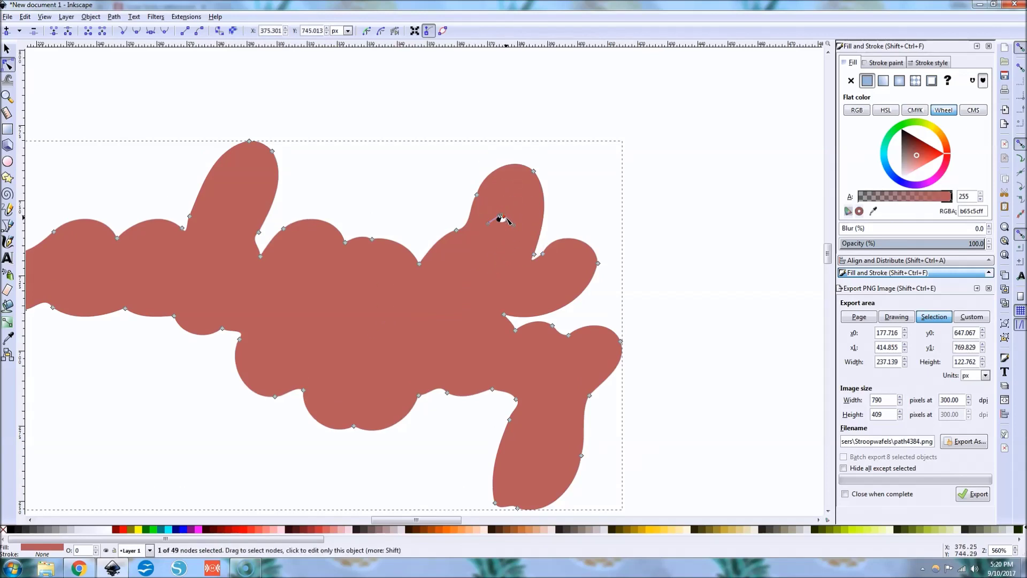
left_click(502, 217, "shift")
left_click_drag(505, 219, 507, 219)
key("Escape")
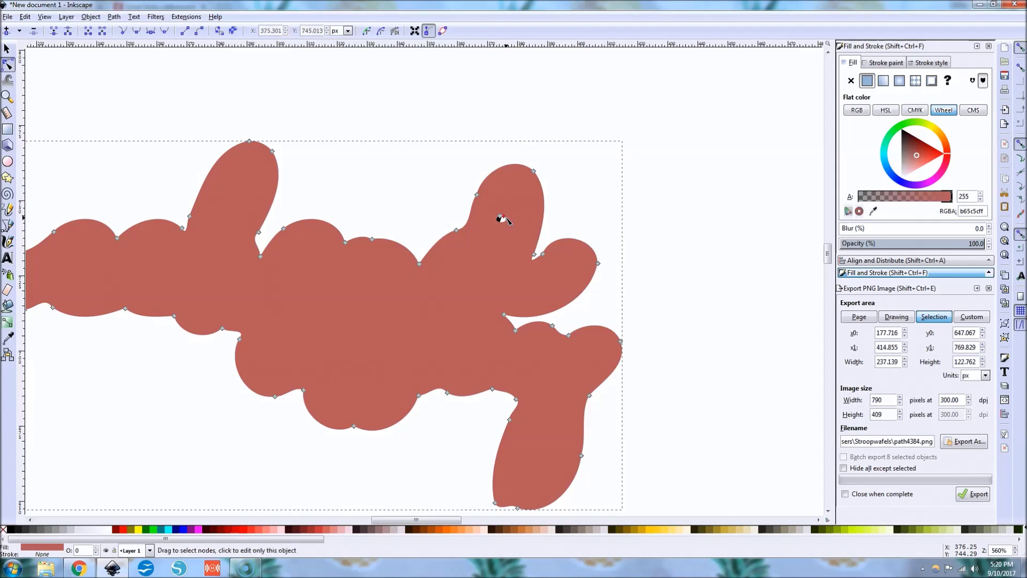
left_click(502, 218)
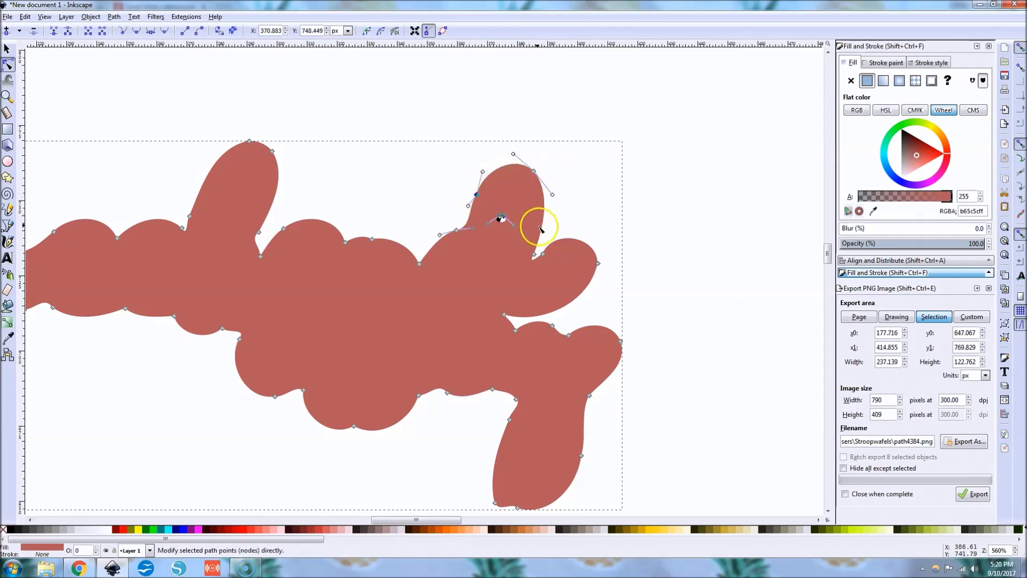
key("Delete")
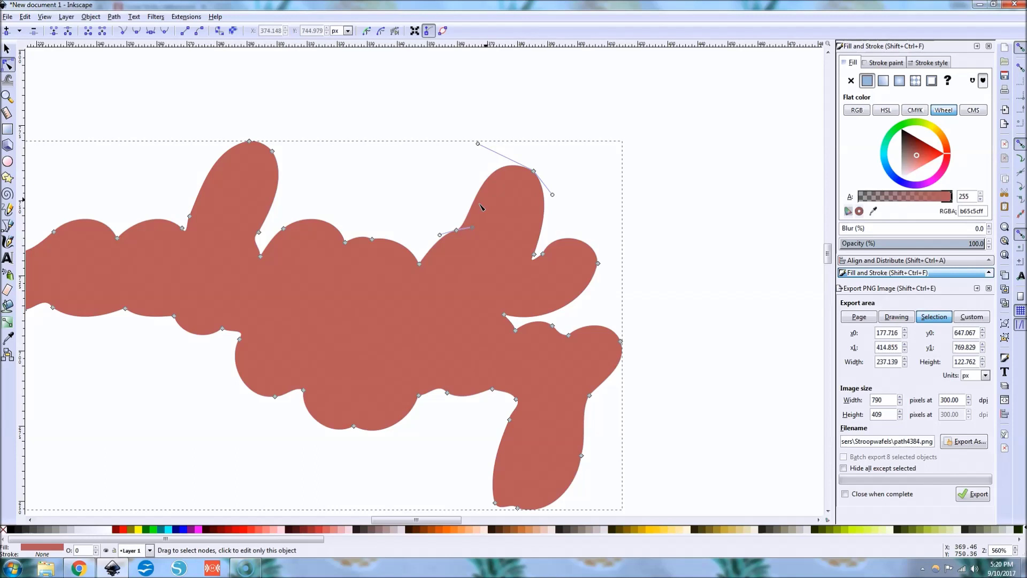
key("ctrl+z")
left_click(501, 218)
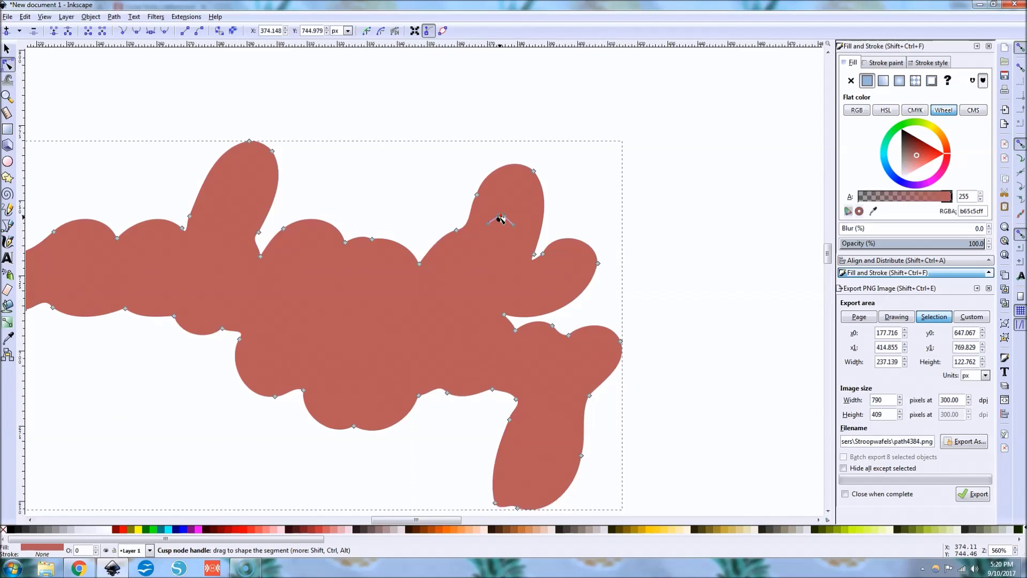
left_click(503, 217)
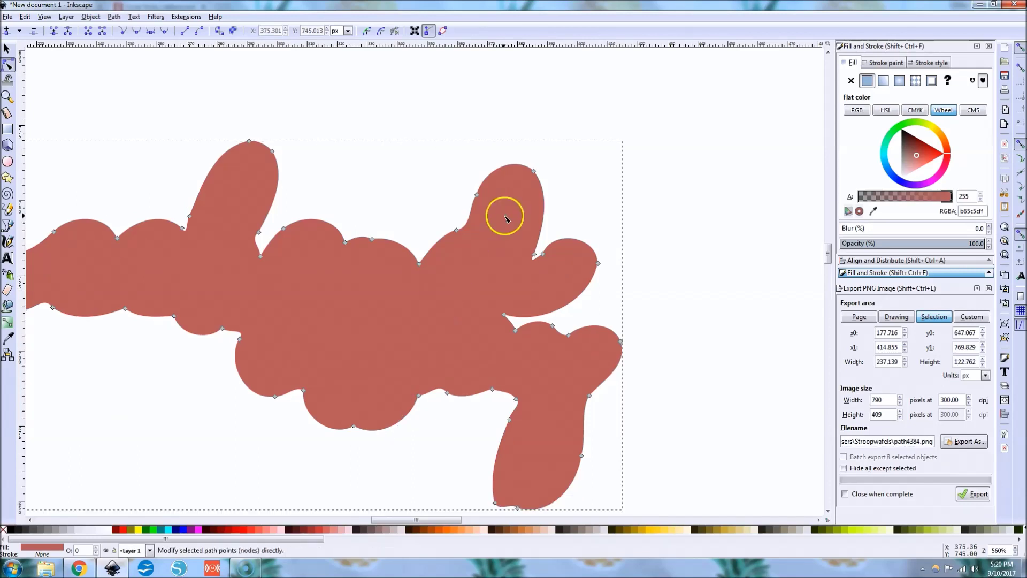
Delete the stray node at the tip of the outline's tail.
key("s")
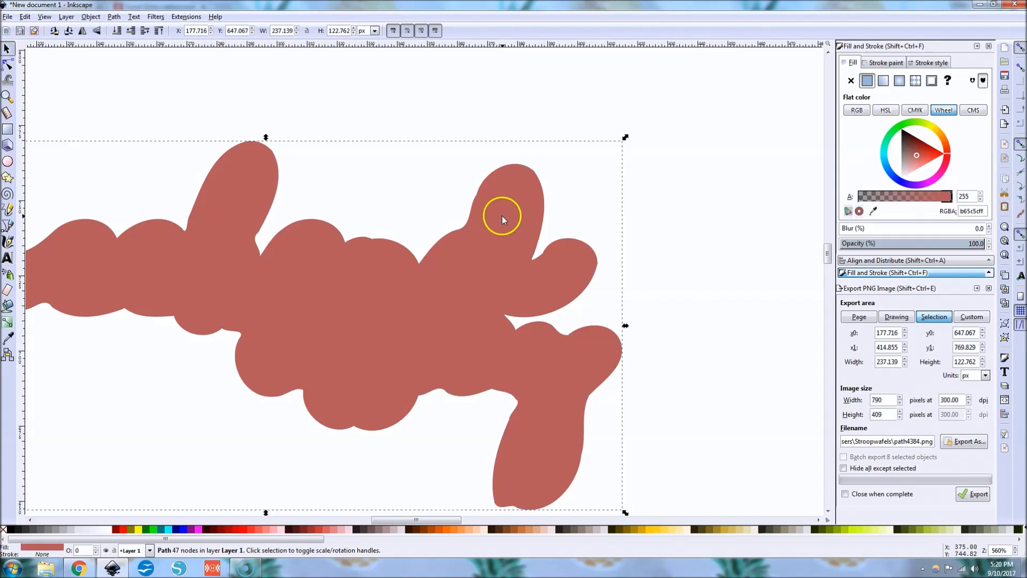
scroll(793, 385, "down", 1)
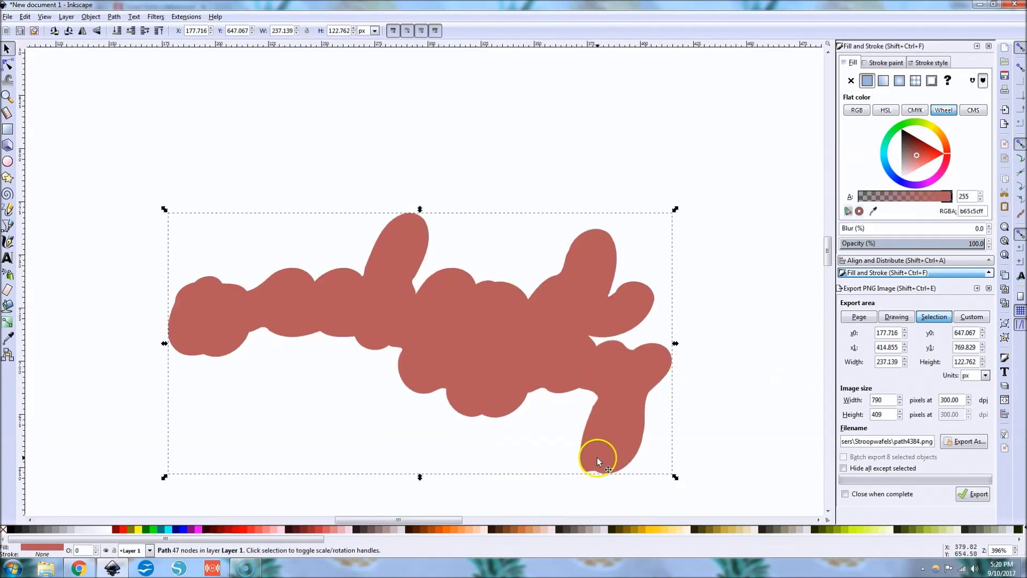
scroll(599, 458, "up", 2)
key("Escape")
left_click(583, 479)
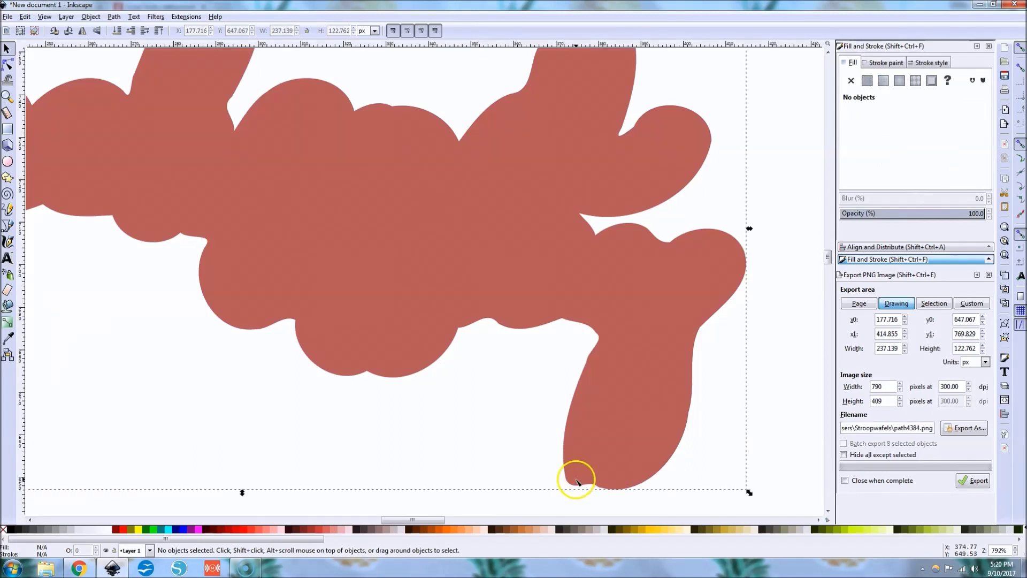
double_click(566, 481)
key("Delete")
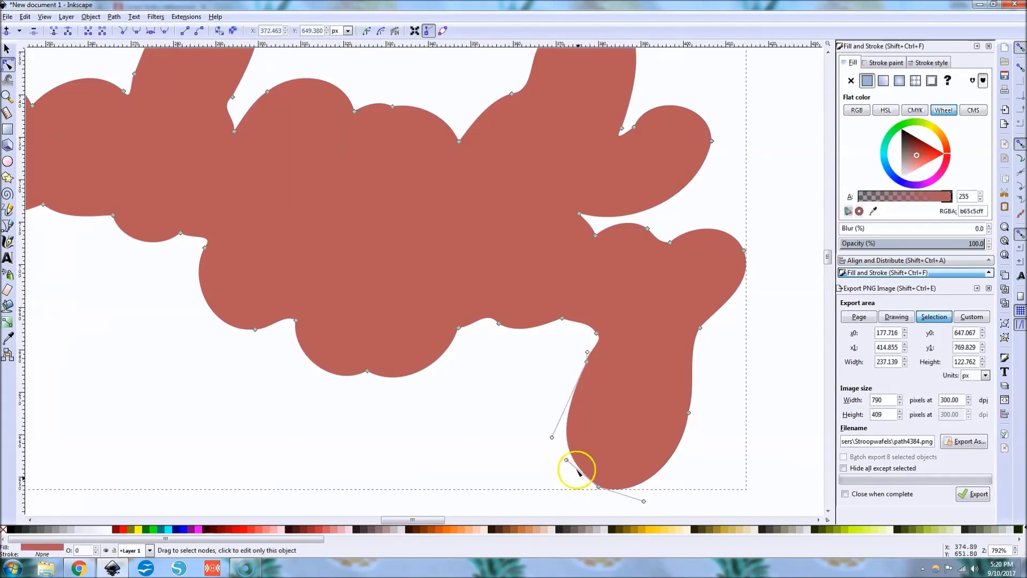
Lower the outline to the bottom beneath the 'weekend away' script, then reselect it.
key("s")
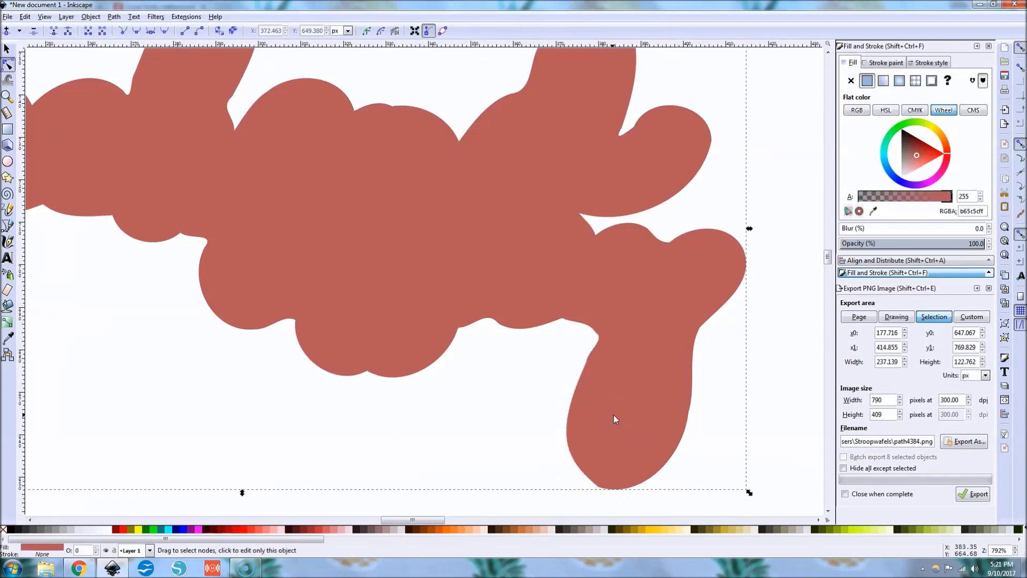
scroll(614, 415, "down", 2)
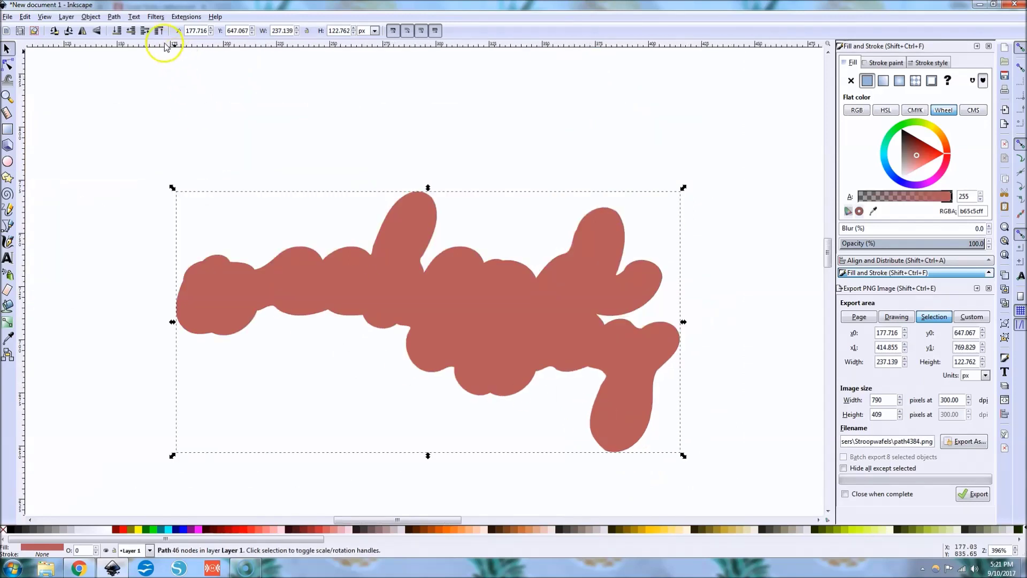
left_click(117, 31)
left_click(111, 208)
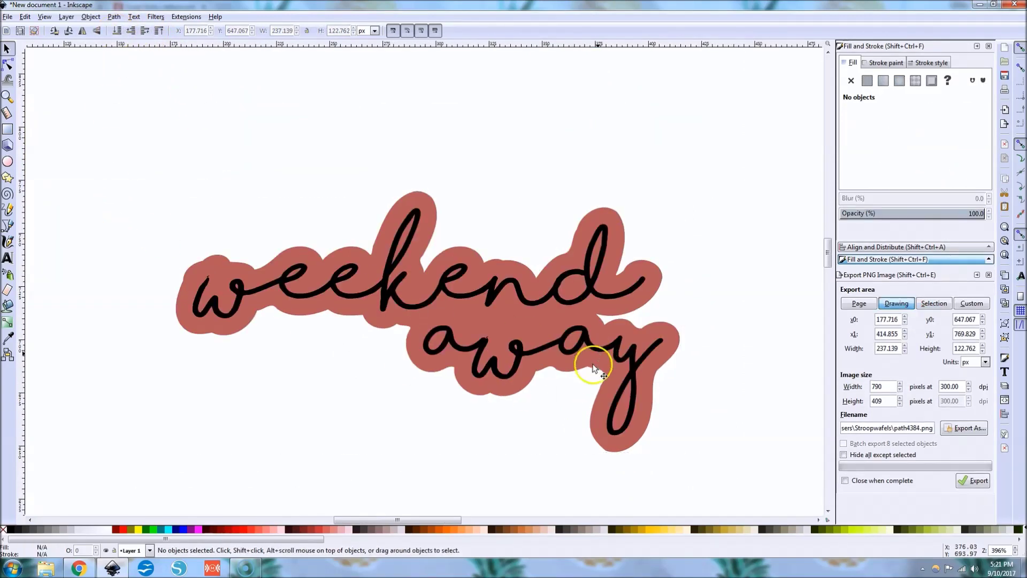
scroll(510, 385, "down", 1)
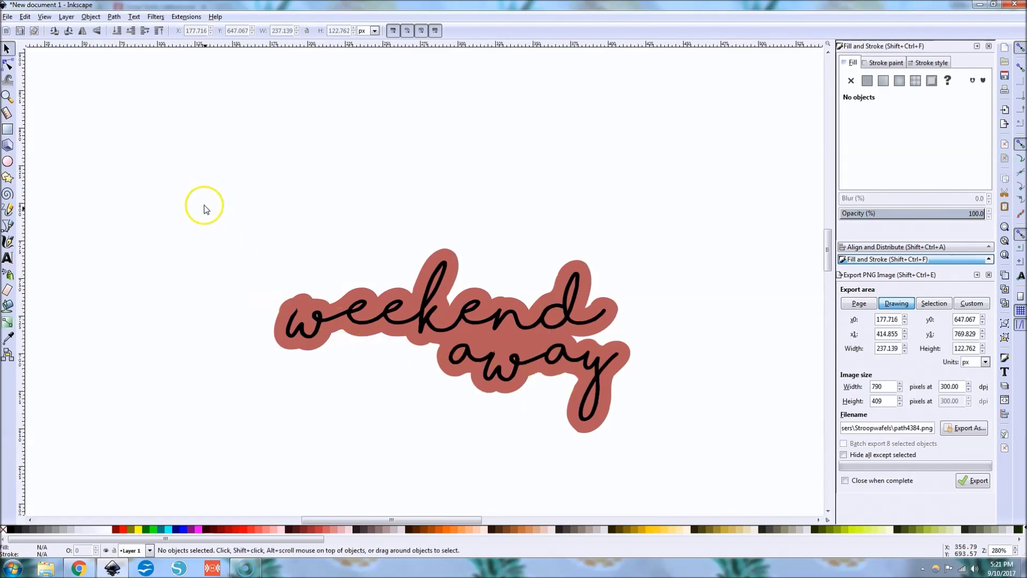
left_click(503, 395)
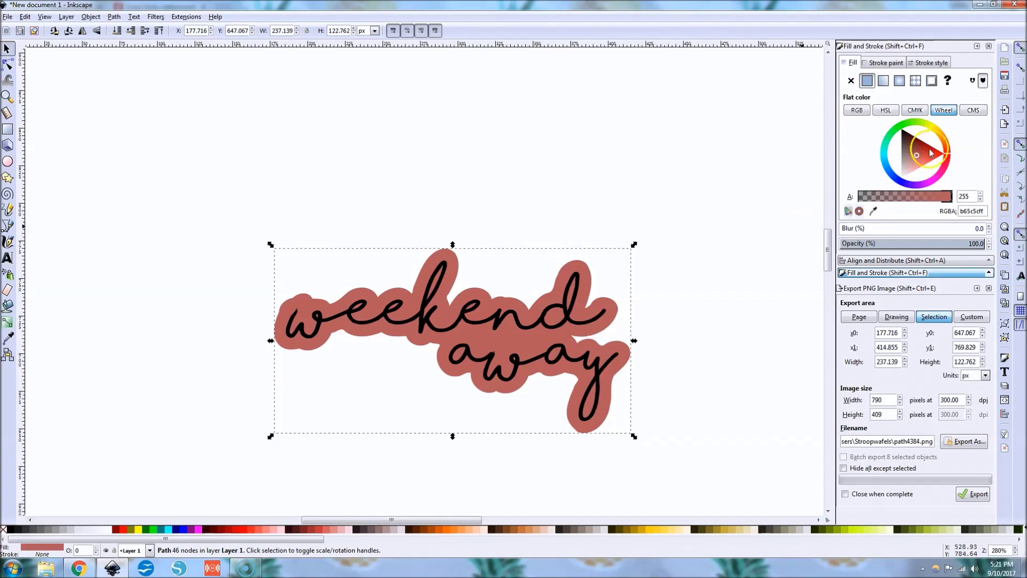
Fill the outline white and show the design's size in inches (2.635 × 1.364 in).
left_click_drag(917, 156, 887, 206)
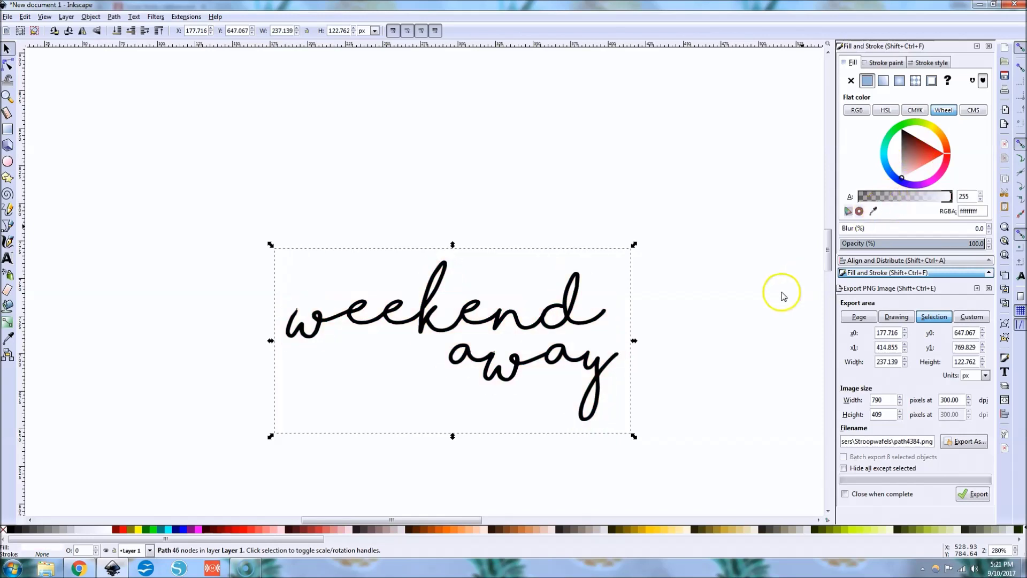
left_click(181, 193)
left_click_drag(178, 180, 707, 492)
scroll(663, 426, "down", 2)
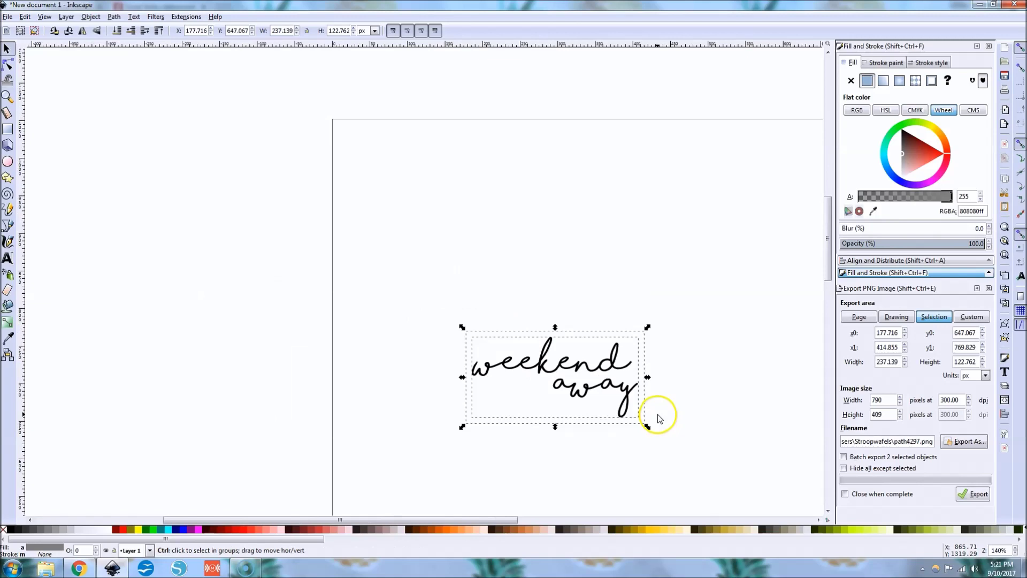
left_click(376, 32)
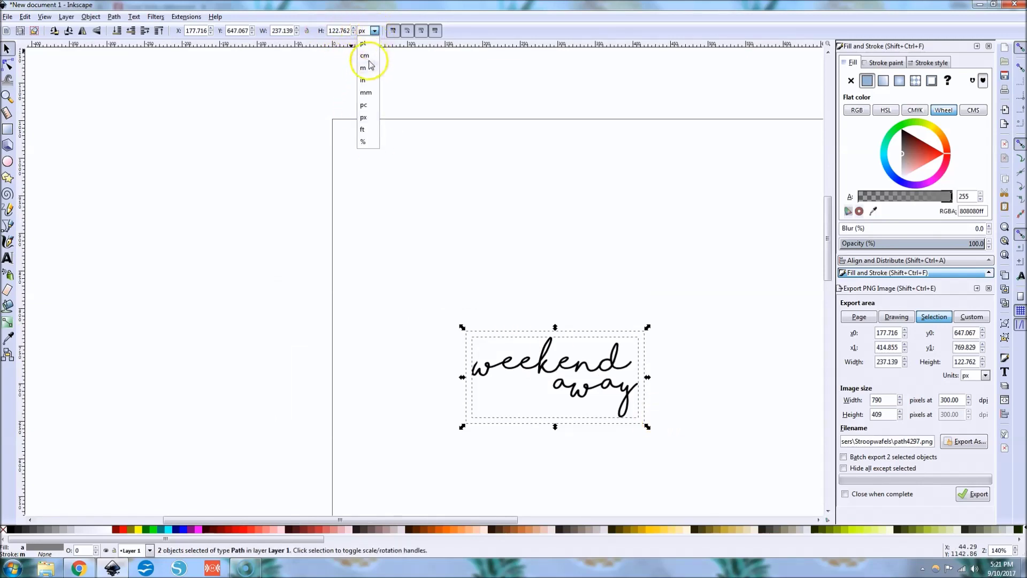
left_click(367, 78)
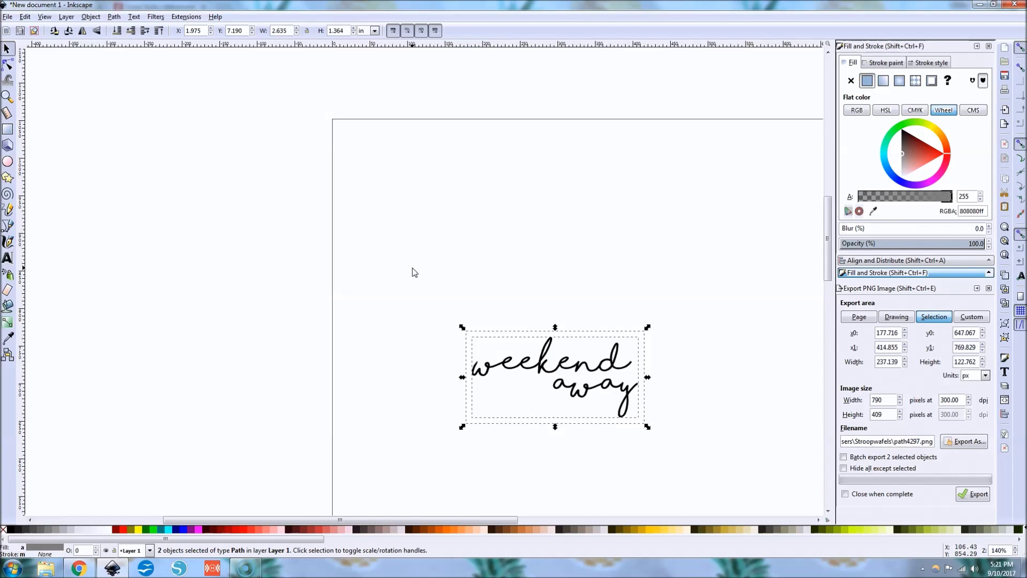
left_click(688, 250)
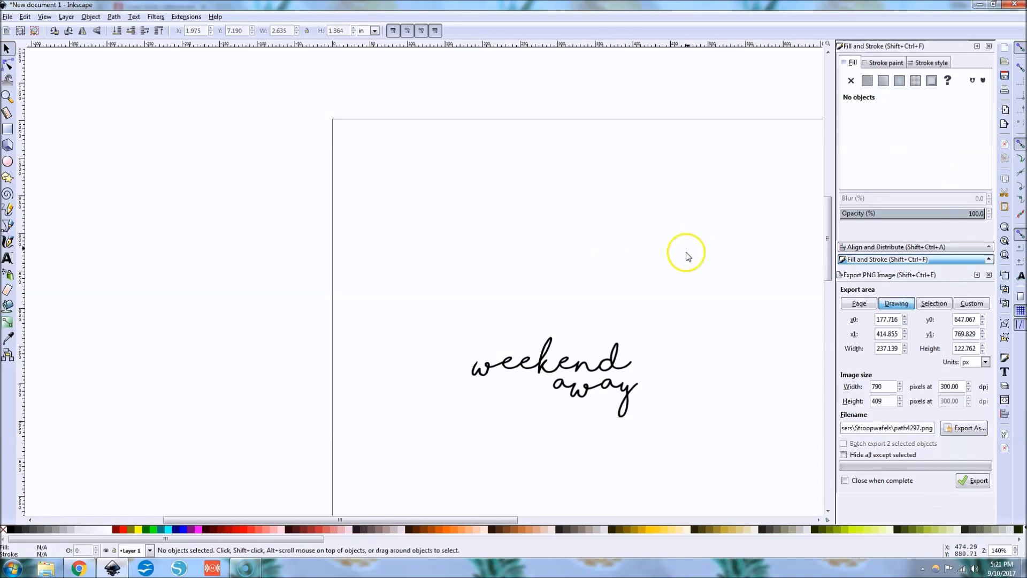
Tint the outline dusty pink (9e6464) and group it with the text.
left_click(596, 350)
mouse_move(913, 166)
left_mouse_down()
mouse_move(904, 148)
mouse_move(913, 159)
left_mouse_up()
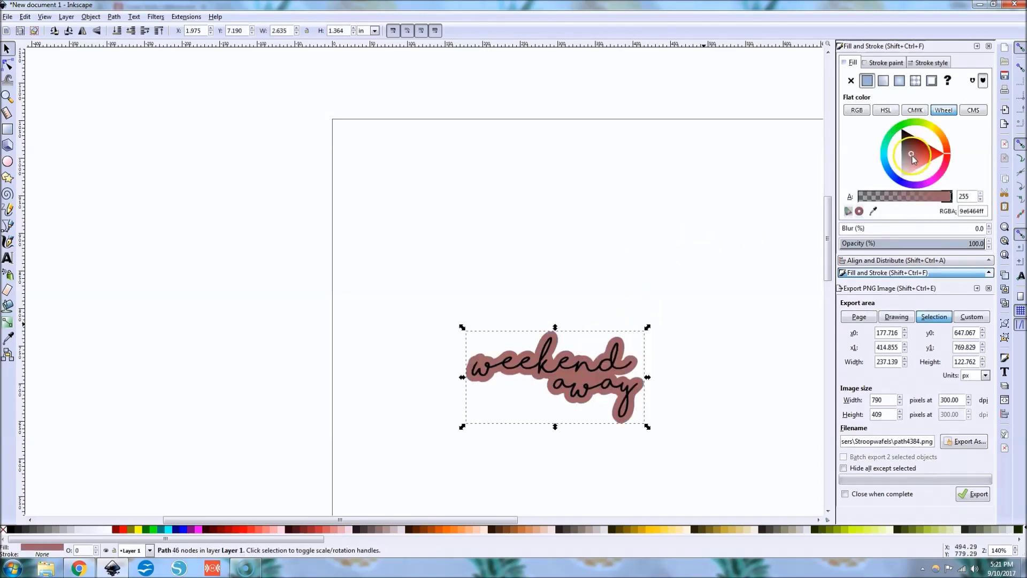
left_click_drag(424, 300, 713, 459)
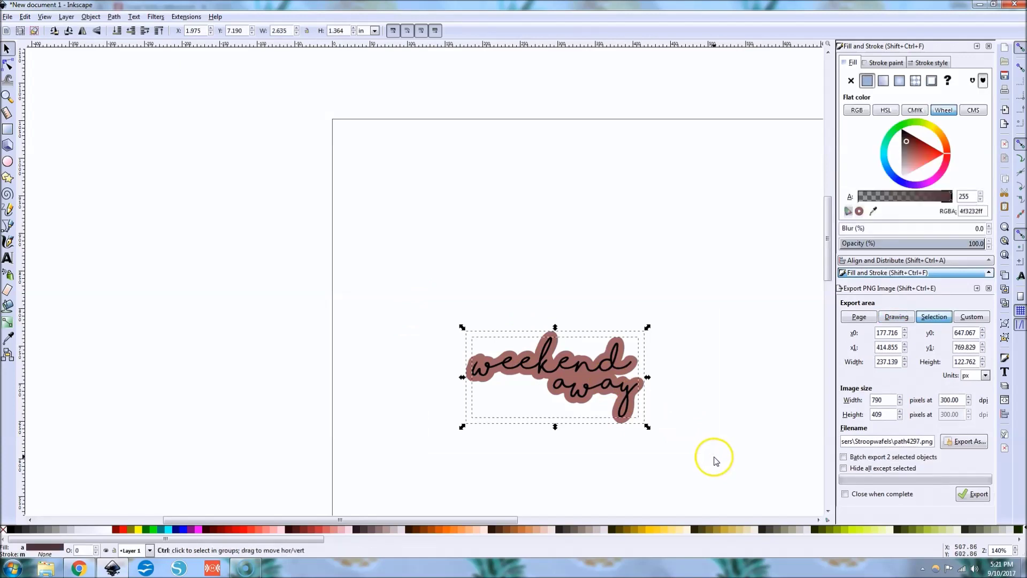
key("ctrl+g")
Scale the sticker proportionally to 1.5 in wide (1.500 × 0.777 in).
scroll(505, 294, "down", 3, "ctrl")
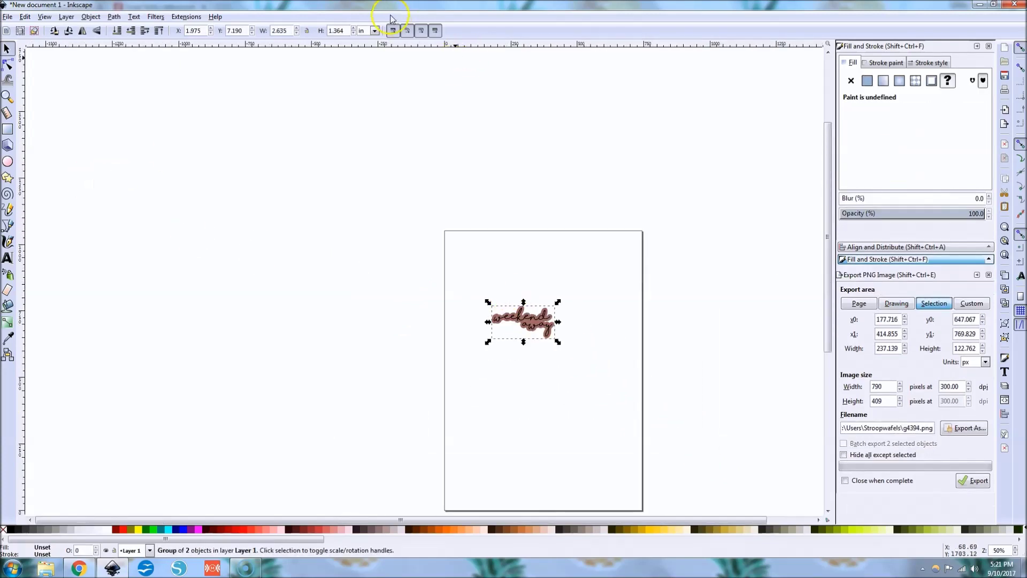
left_click(280, 31)
type("1.5")
key("Return")
key("ctrl")
type("1")
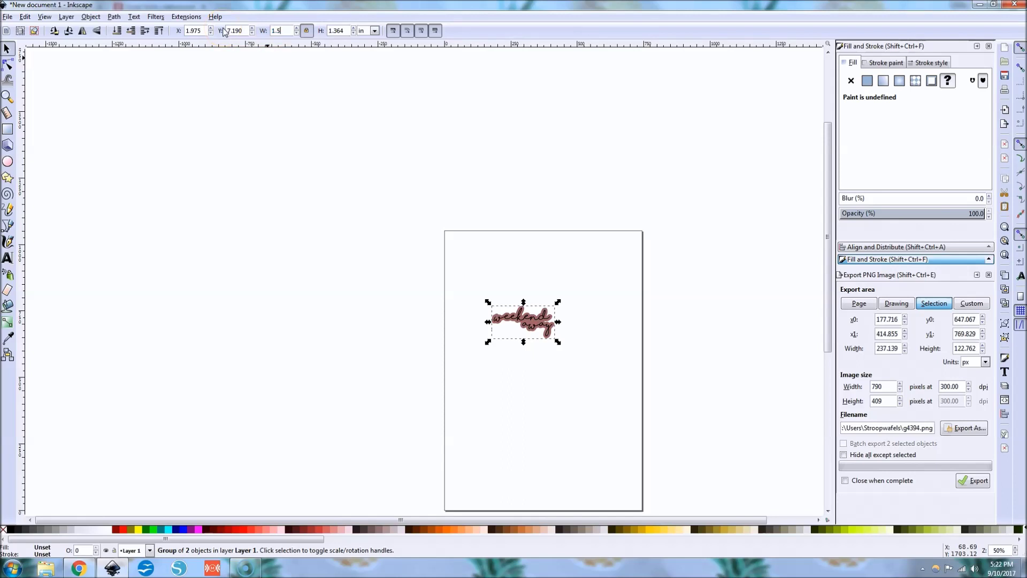
type(".5")
key("Return")
Draw a large square-cornered rectangle beside the page and fill it olive (9e9664).
left_click(562, 368)
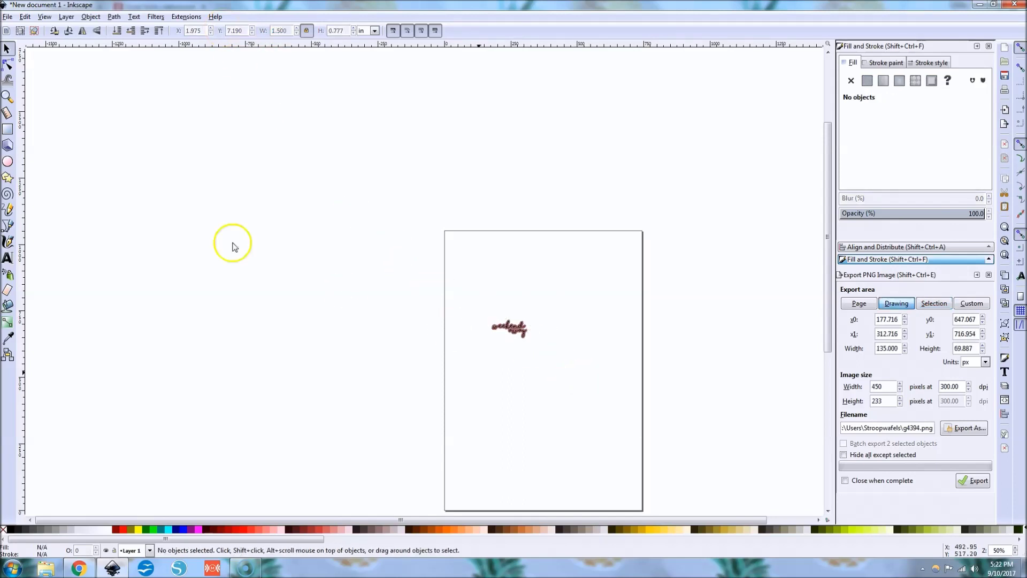
left_click(8, 129)
left_click_drag(231, 113, 445, 386)
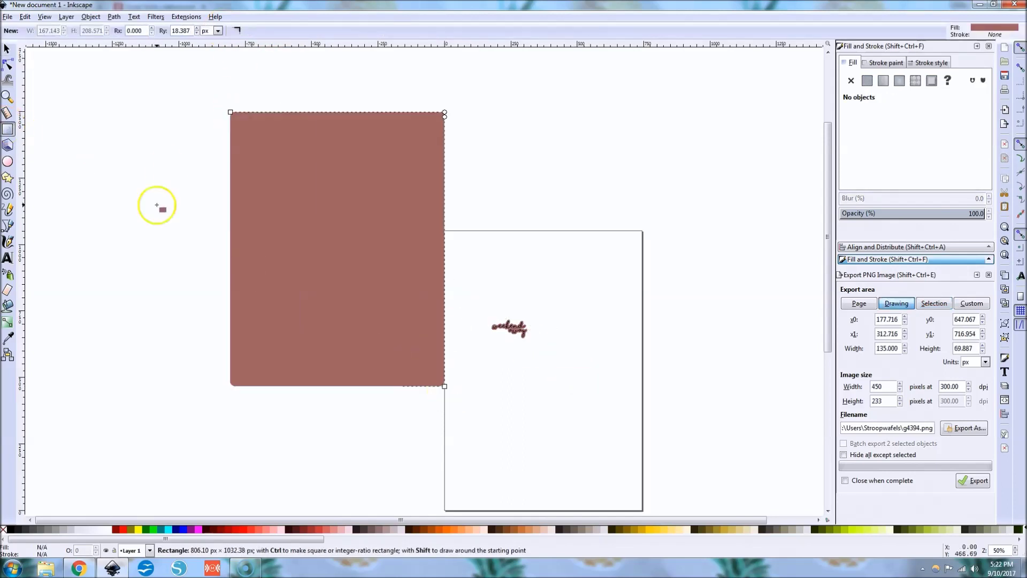
left_click_drag(447, 111, 447, 106)
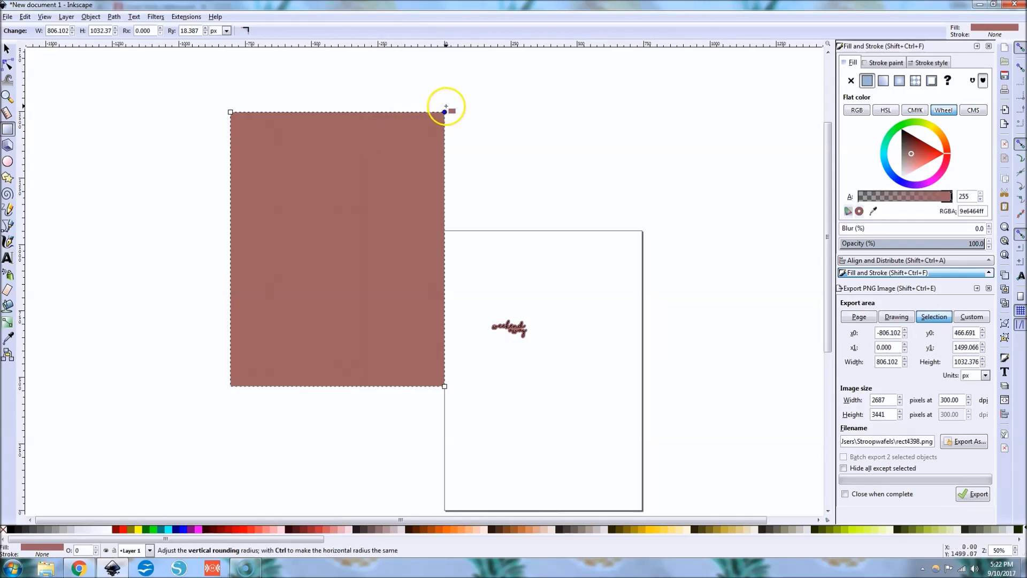
left_click(8, 47)
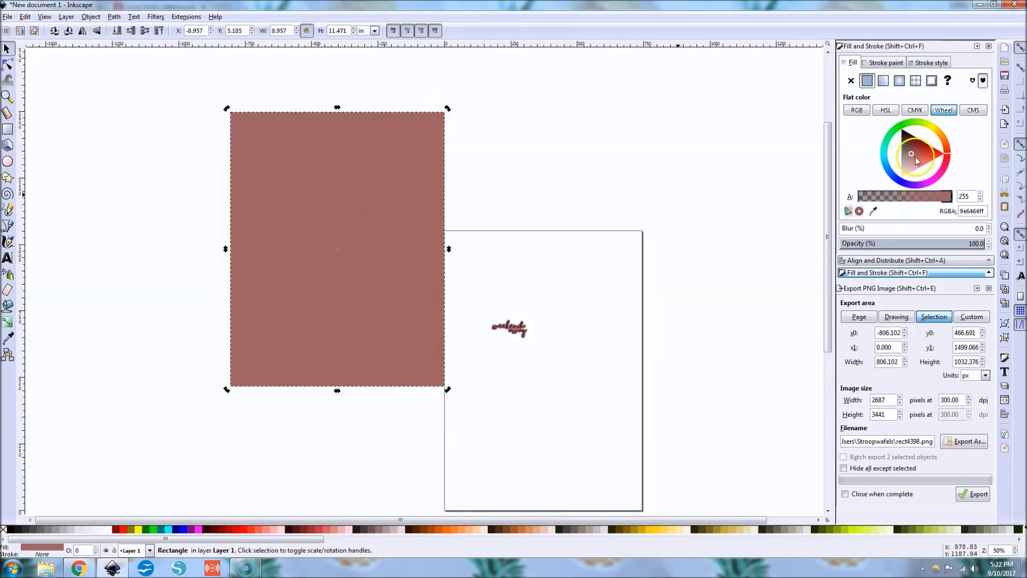
left_click(933, 130)
Size the rectangle to 6.75 in wide by 9.25 in high.
left_click(412, 262)
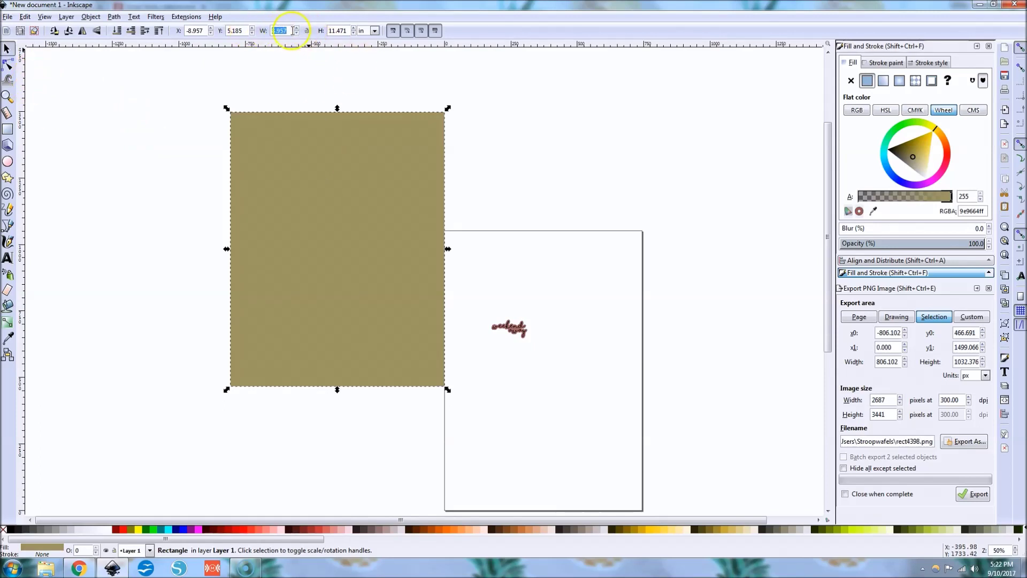
type("6.75")
key("Tab")
type("9")
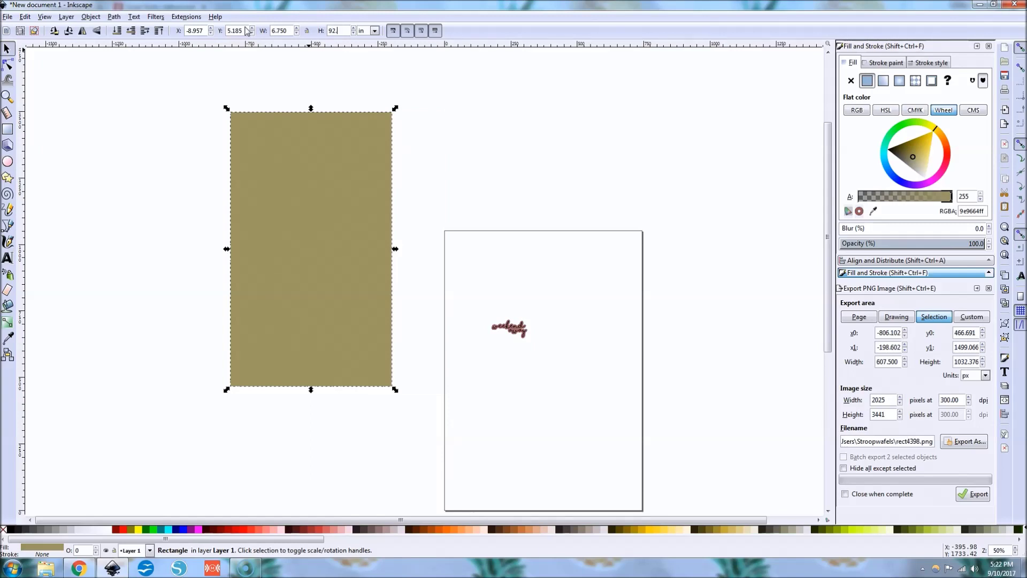
type(".25")
key("Return")
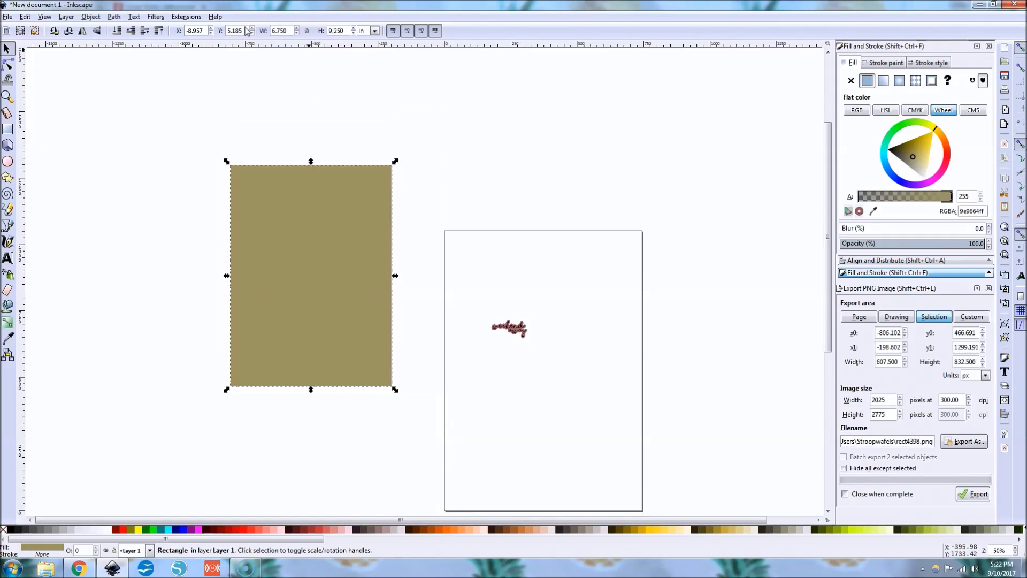
Select the sticker's text and outline paths and group them into one sticker.
left_click(506, 329)
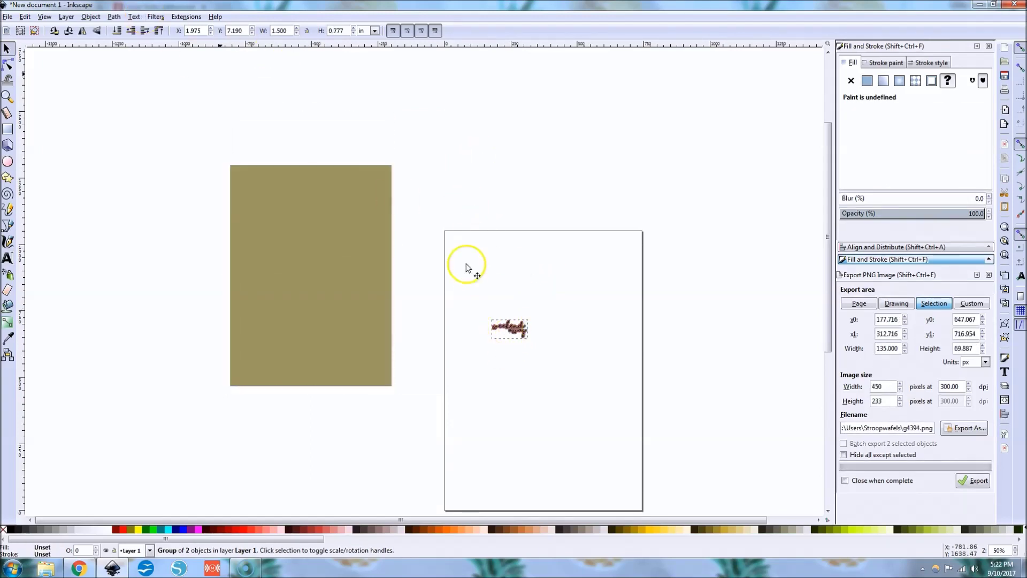
left_click_drag(466, 268, 560, 386)
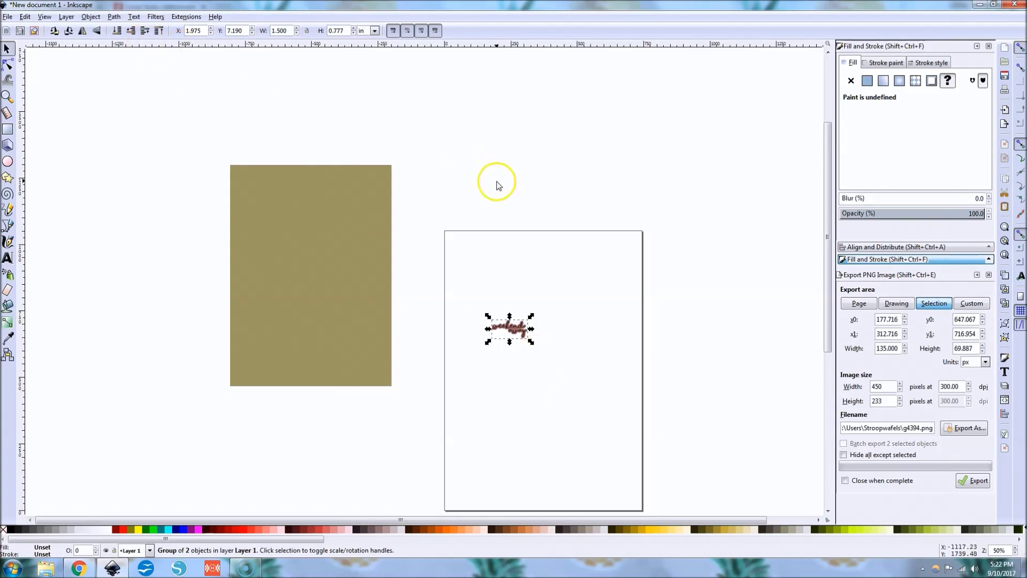
left_click(518, 328)
left_click(518, 328)
left_click(478, 282)
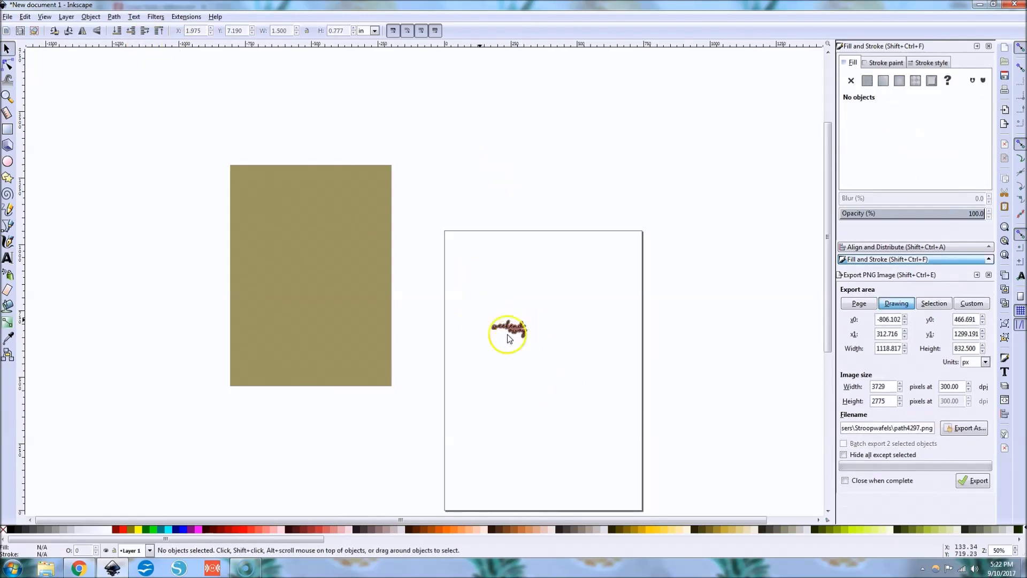
scroll(513, 338, "up", 4)
left_click_drag(512, 314, 640, 425)
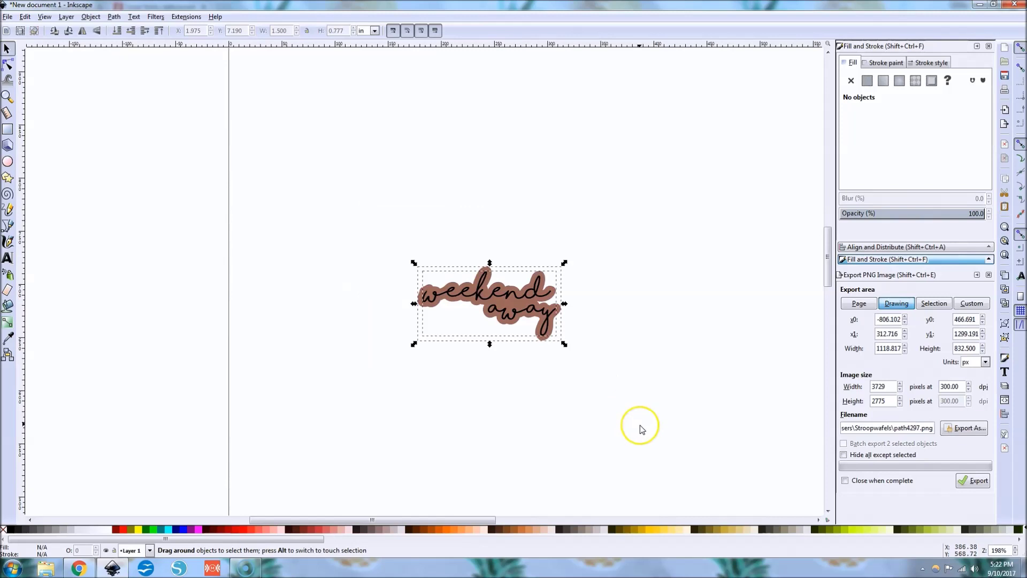
key("ctrl+g")
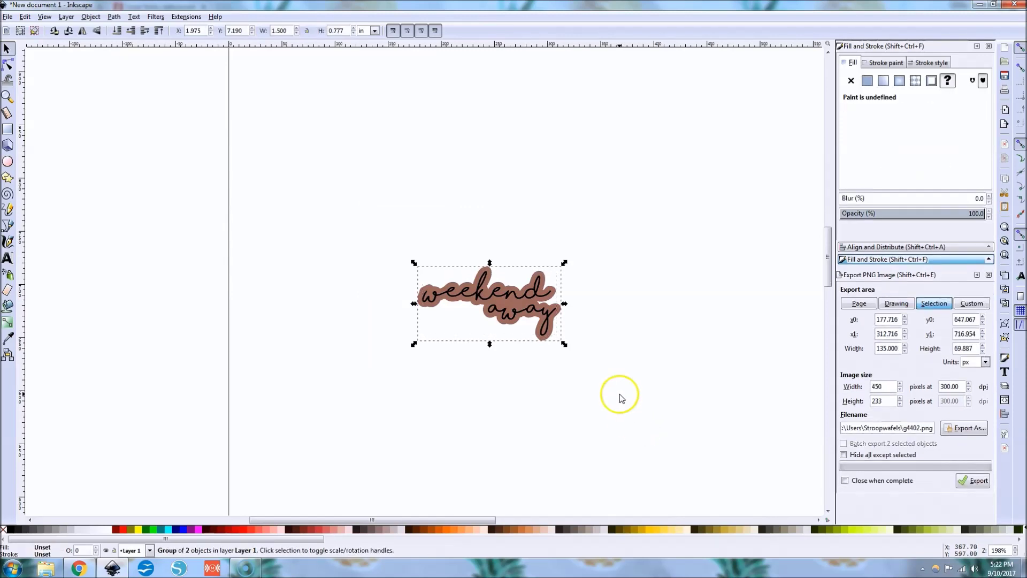
Move the sticker onto the olive rectangle and raise it to the top.
scroll(620, 393, "down", 4)
left_click_drag(591, 369, 393, 321)
left_click(158, 31)
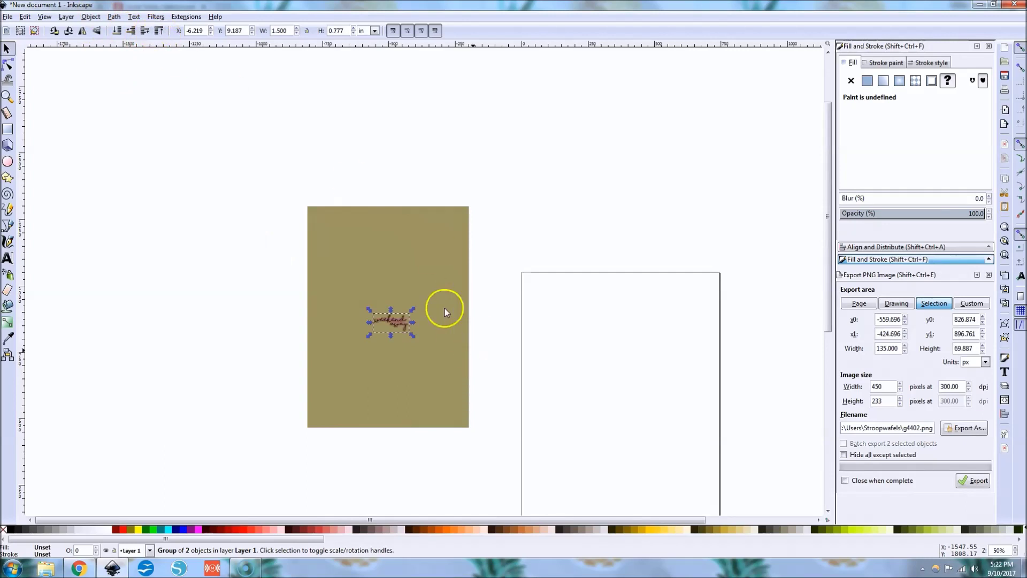
Align the sticker to the olive rectangle's top-left corner.
left_click(460, 275, "shift")
left_click(929, 247)
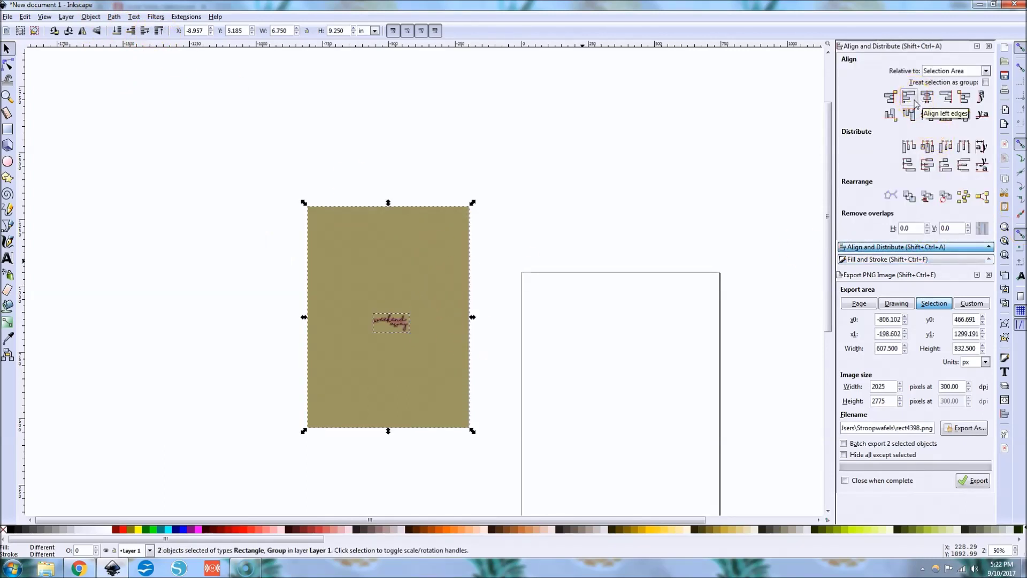
left_click(913, 100)
left_click(909, 114)
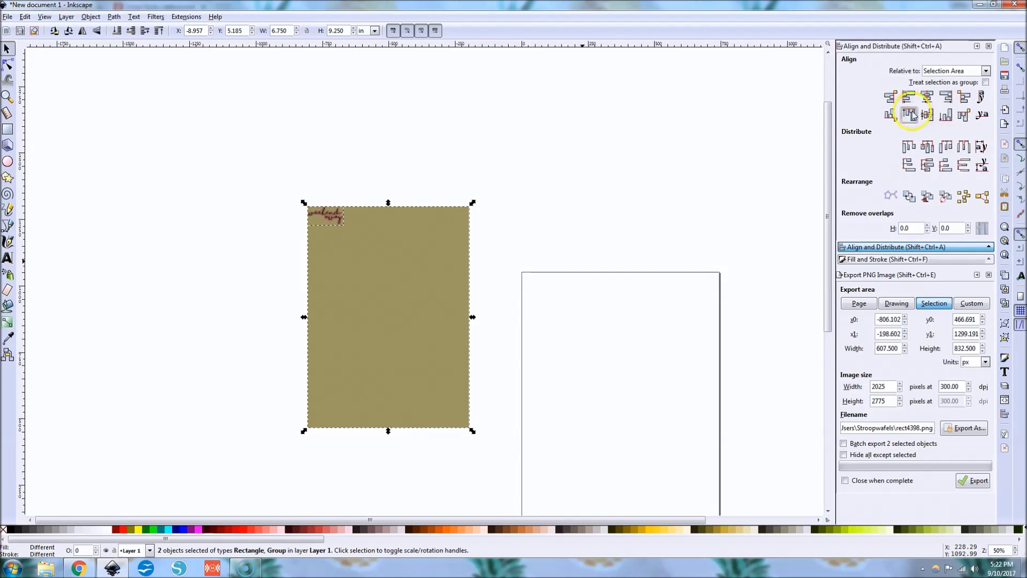
left_click(606, 214)
Place a copy at the rectangle's top-right and spread four stickers evenly across the top.
left_click(317, 217)
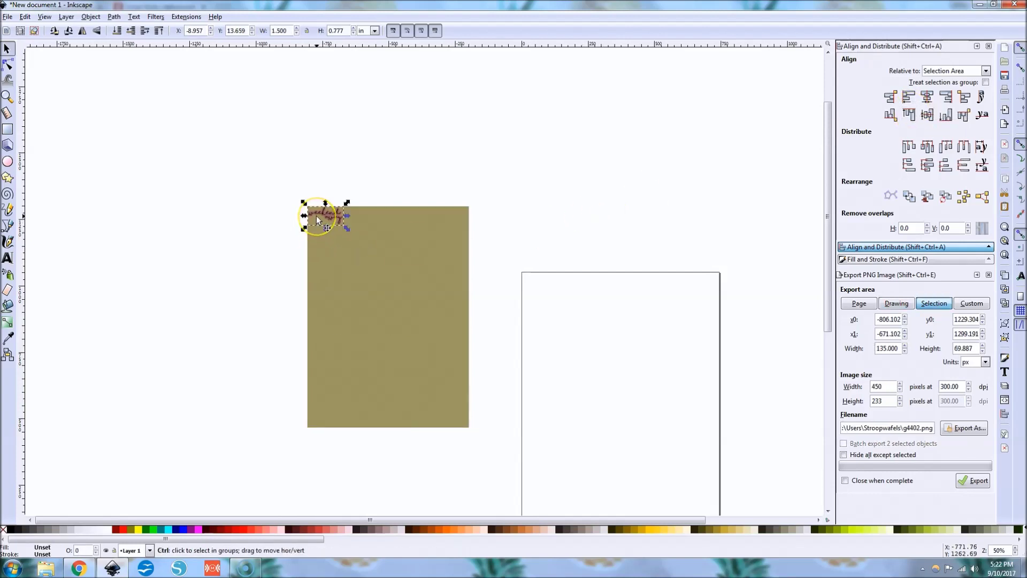
left_click(381, 265, "shift")
left_click(947, 101)
left_click_drag(248, 151, 598, 276)
left_click(949, 151)
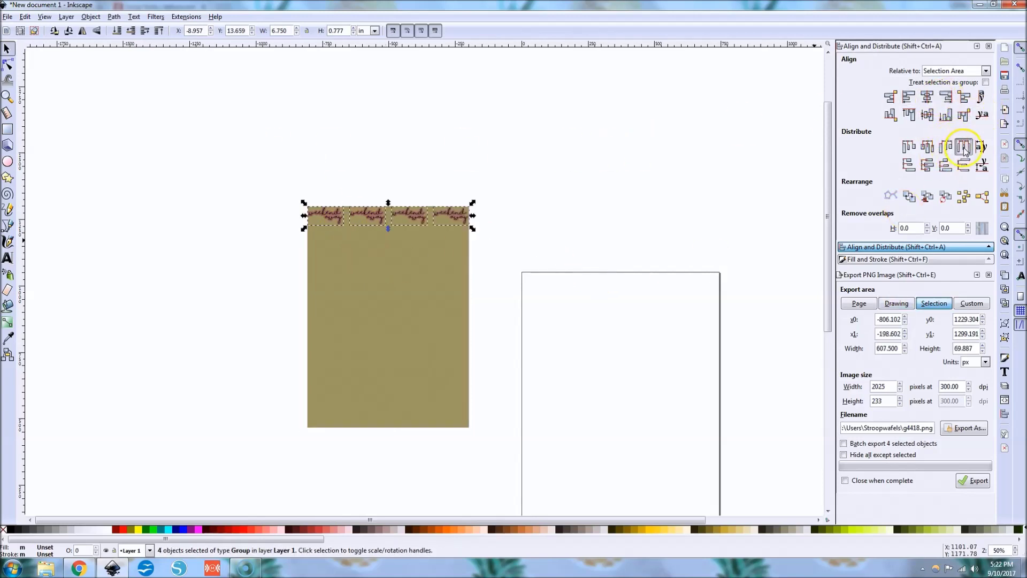
left_click(573, 153)
Copy the four-sticker top row to the rectangle's bottom and distribute the rows vertically.
left_click_drag(262, 178, 532, 260)
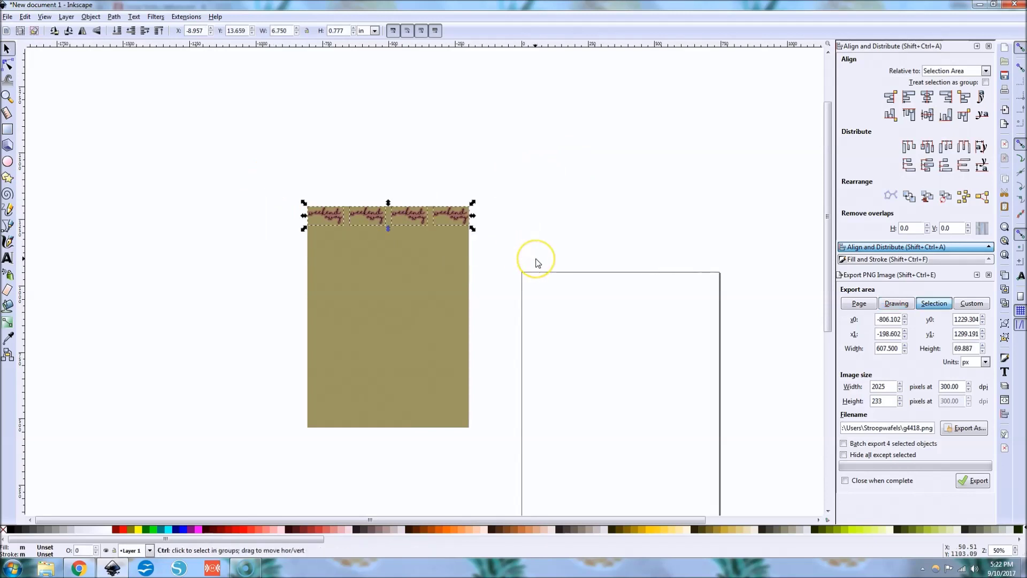
left_click(400, 291, "shift")
left_click(946, 114)
left_click(633, 182)
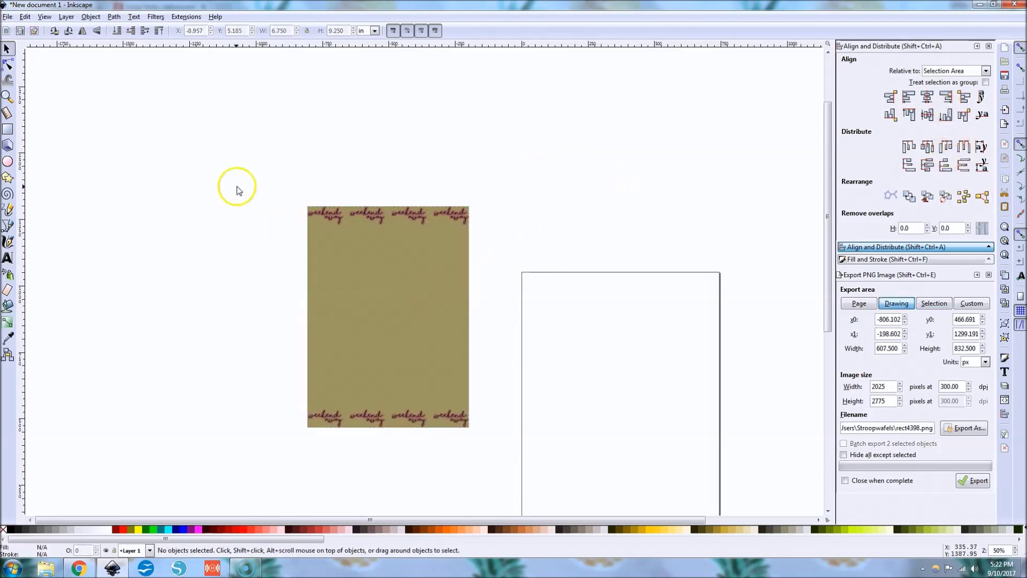
left_click_drag(238, 183, 550, 509)
left_click(964, 148)
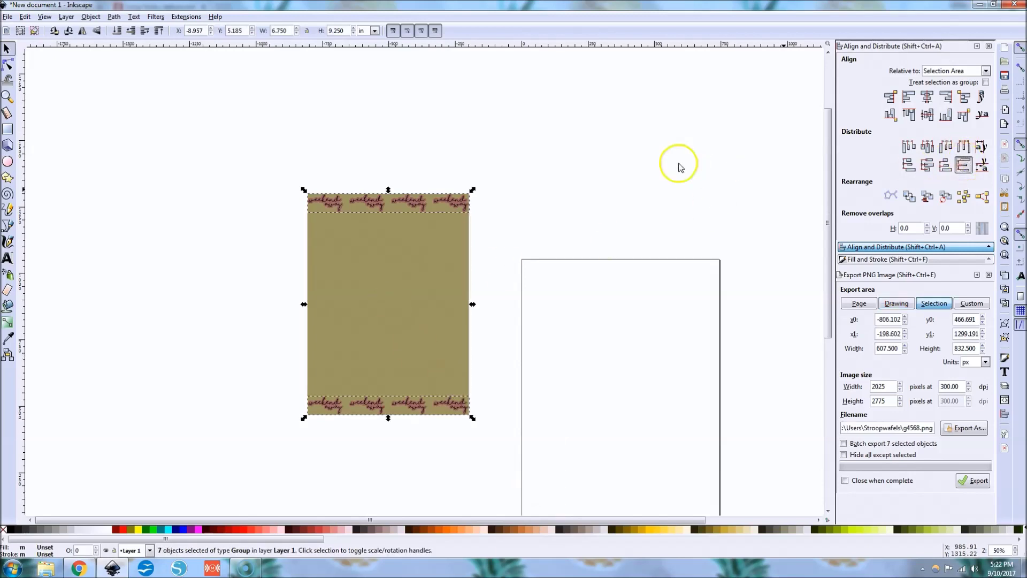
left_click(627, 159)
Redistribute the rows evenly into nine rows and delete the olive rectangle.
left_click(376, 235)
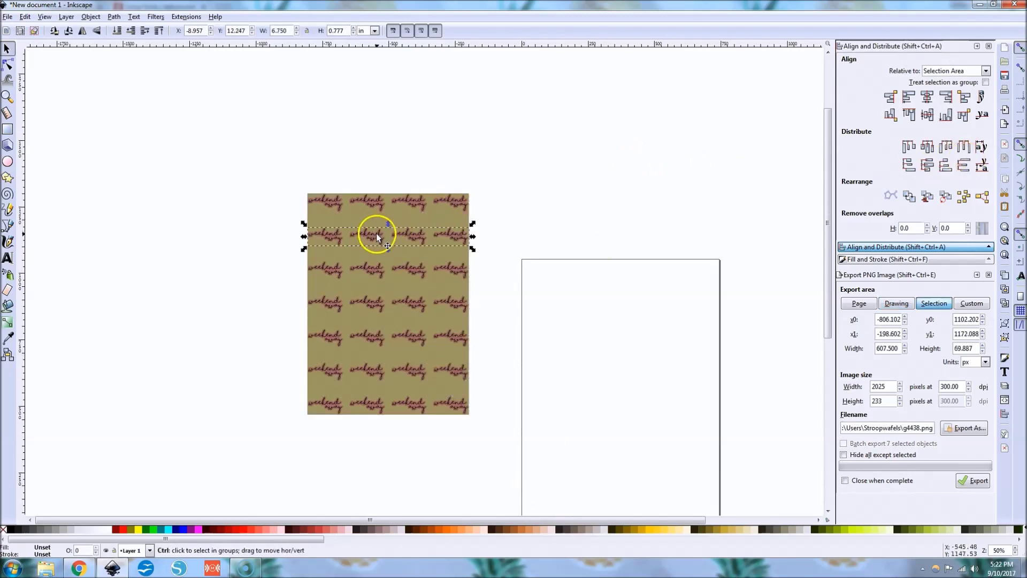
left_click_drag(271, 149, 523, 477)
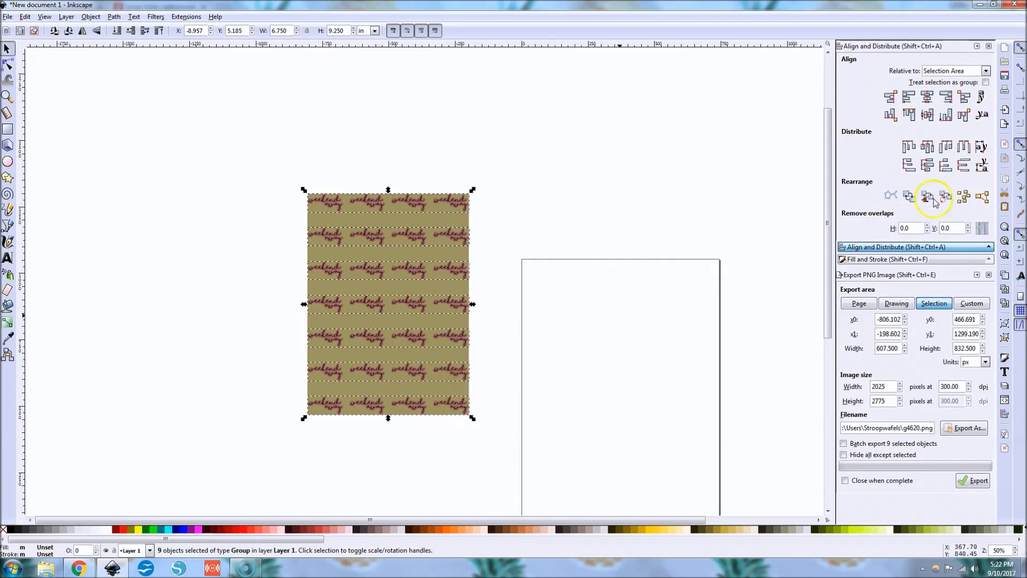
left_click(963, 166)
left_click(575, 167)
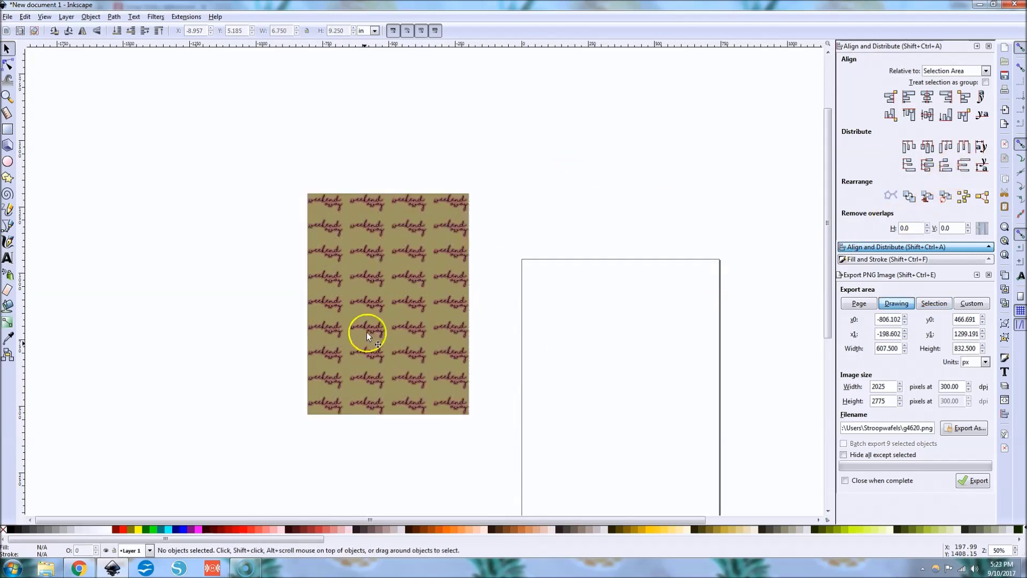
left_click(385, 316)
key("Delete")
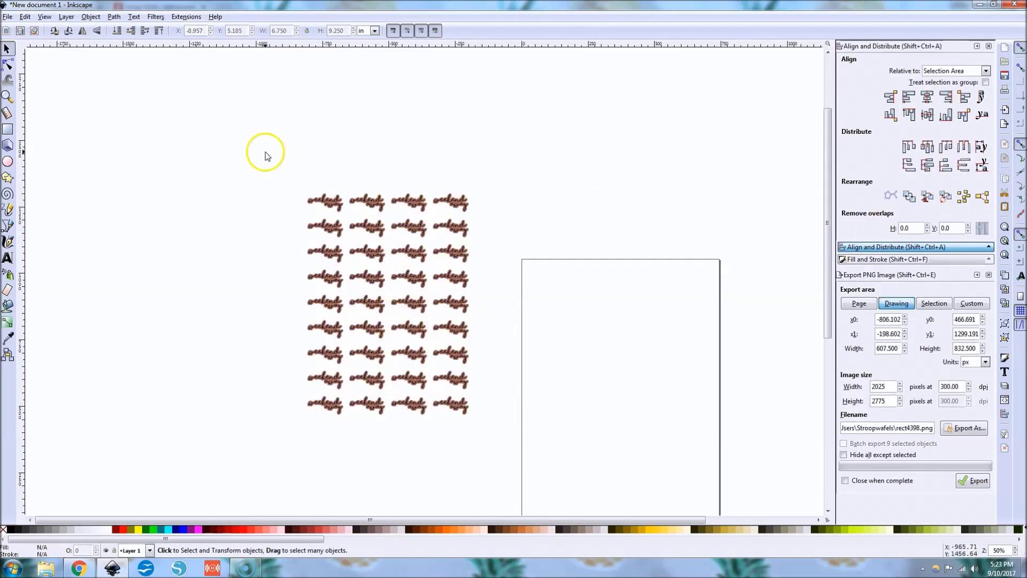
Ungroup the nine sticker rows and split the bottom row into separate stickers.
left_click_drag(265, 152, 518, 450)
scroll(433, 399, "up", 3)
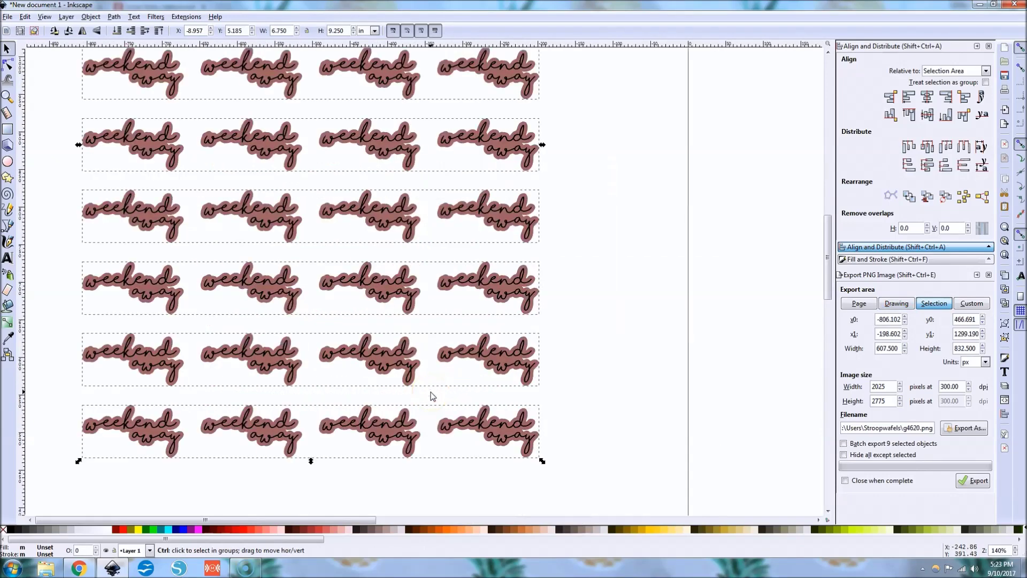
right_click(408, 436)
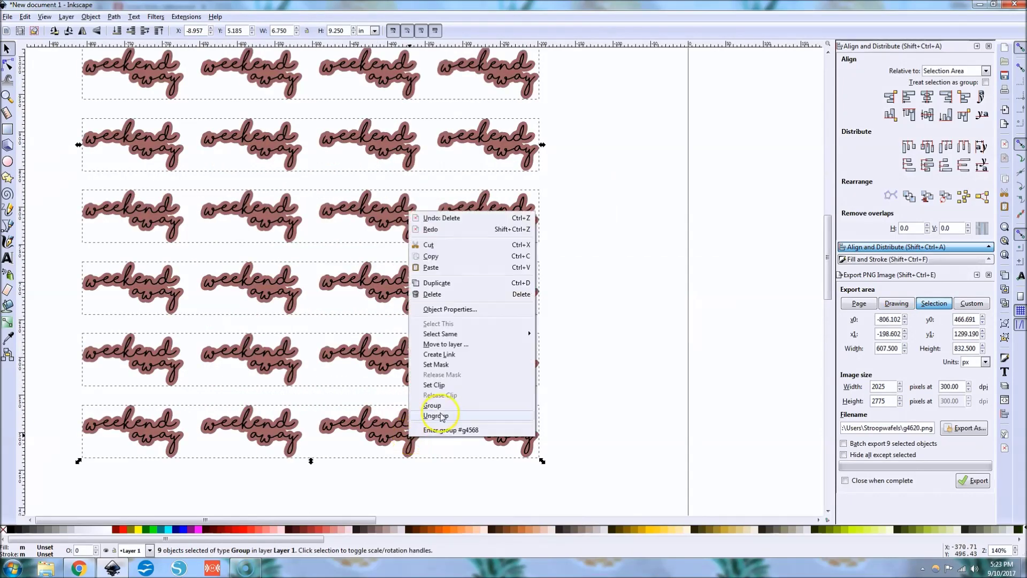
left_click(522, 415)
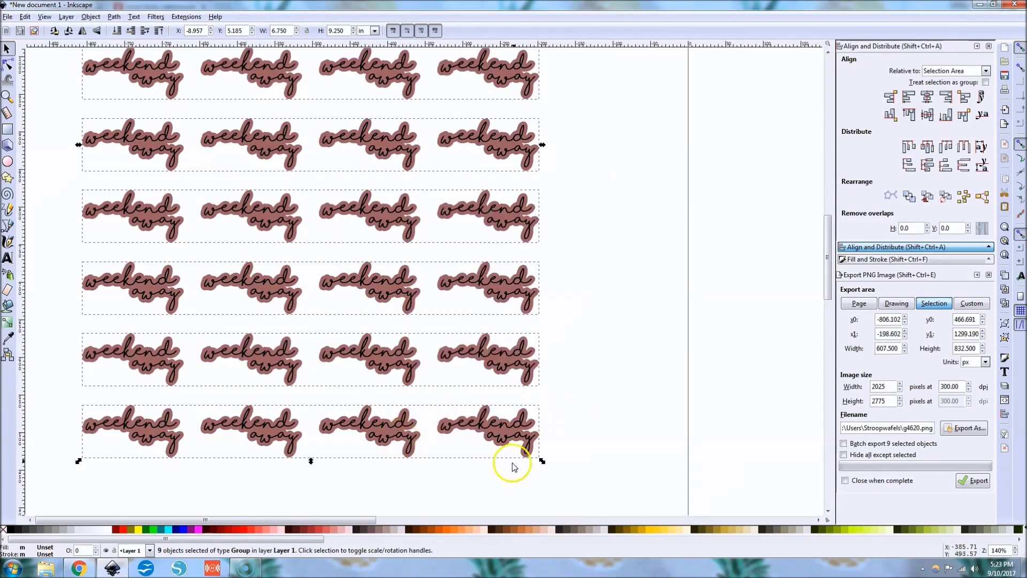
left_click(502, 441)
right_click(503, 441)
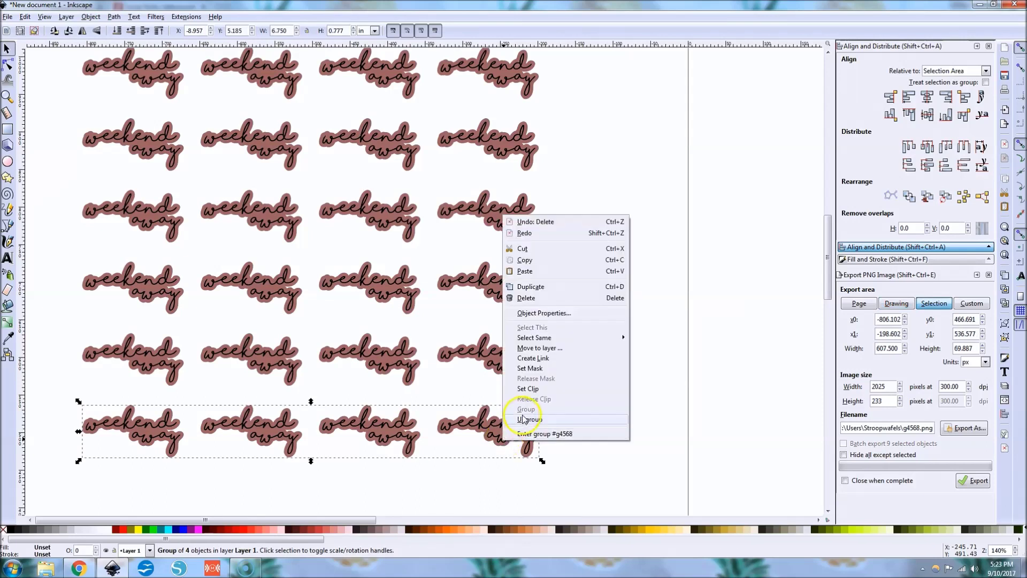
left_click(523, 421)
Select the outline path inside the last sticker.
left_click(585, 435)
right_click(517, 432)
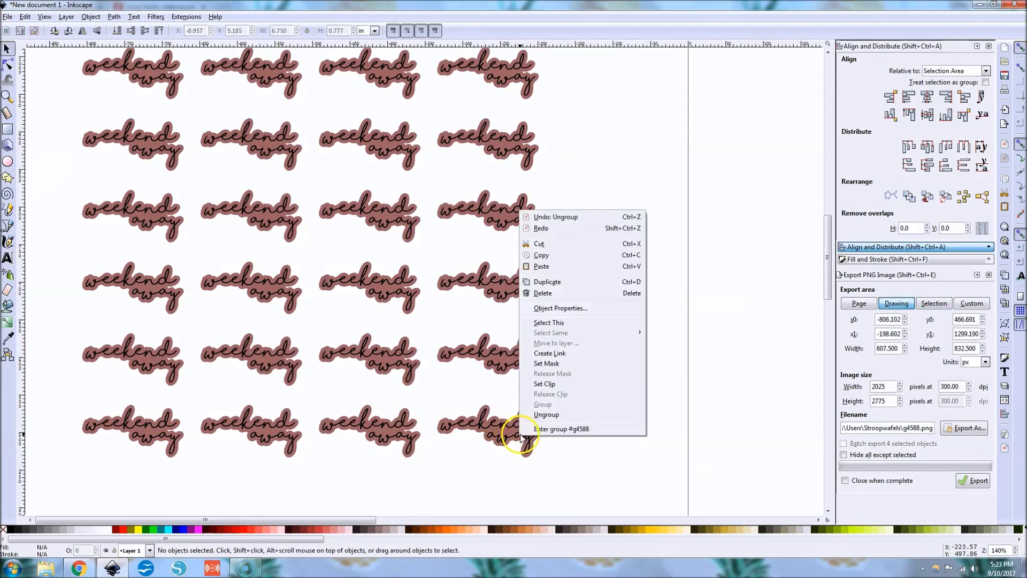
left_click(509, 431)
left_click(509, 440, "ctrl")
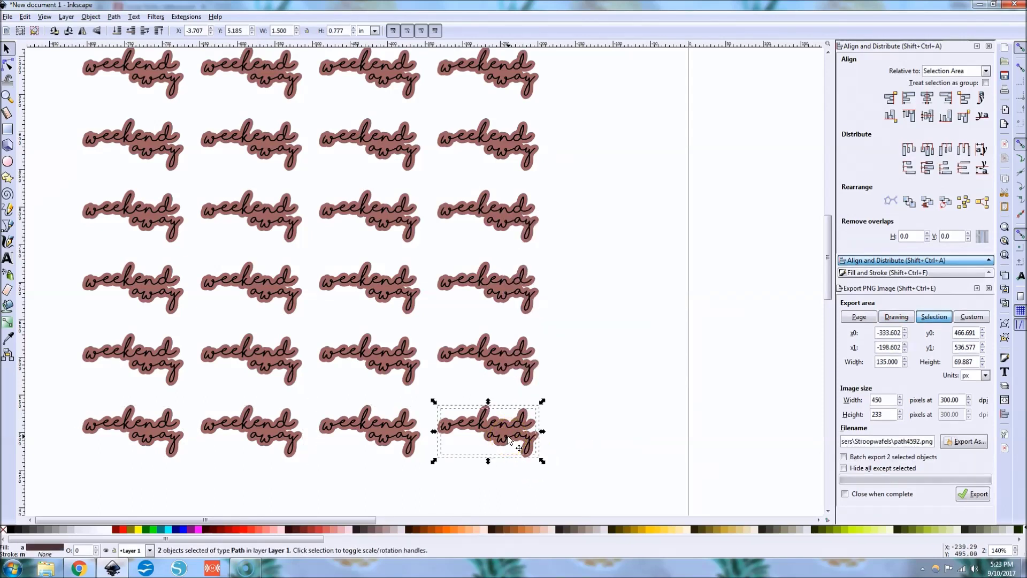
left_click(530, 459)
left_click(530, 459)
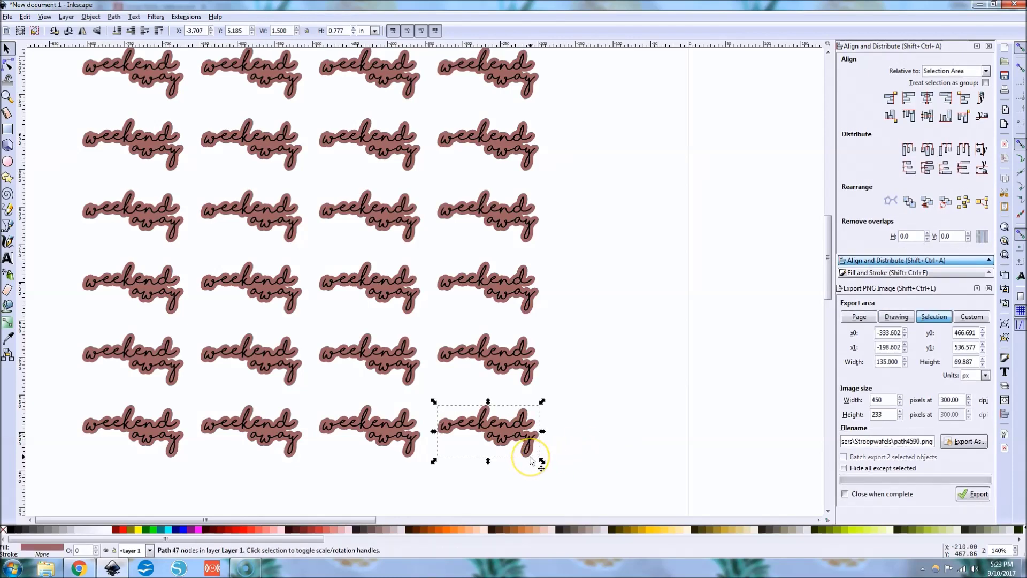
right_click(532, 462)
left_click(467, 465)
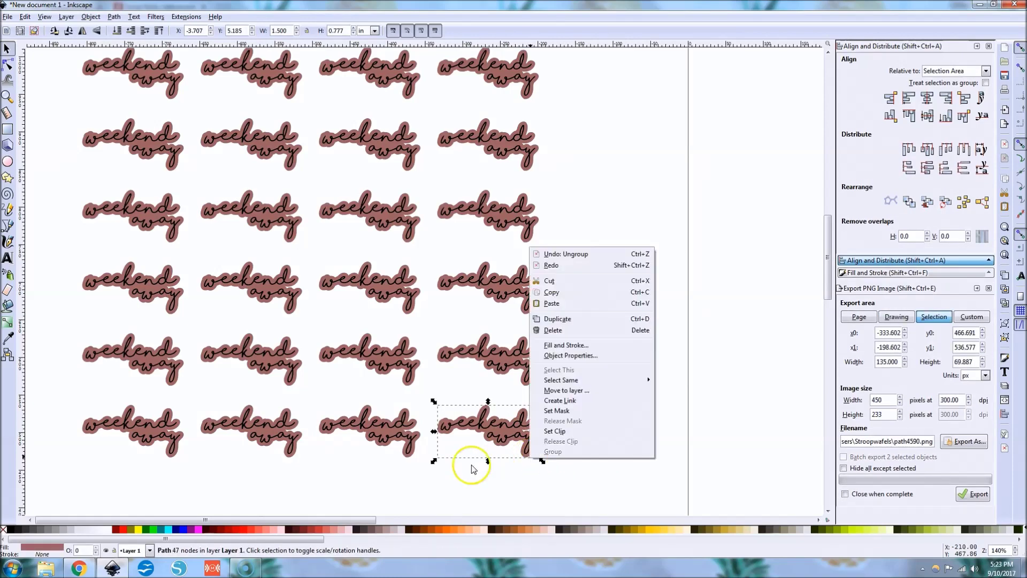
left_click(532, 461)
left_click(529, 461)
right_click(530, 462)
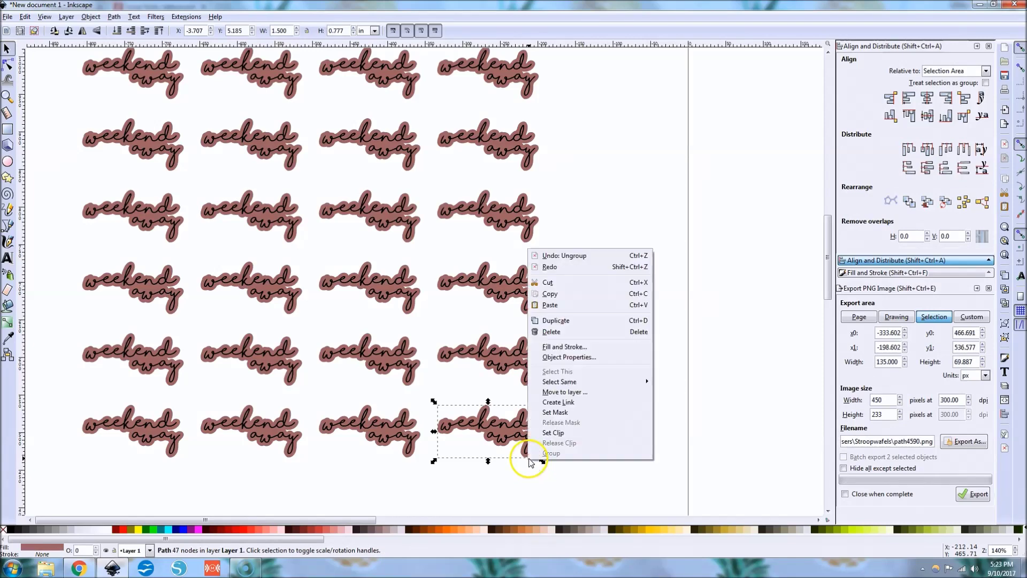
Select every outline sharing that fill colour, make them white, then select the whole grid.
mouse_move(584, 382)
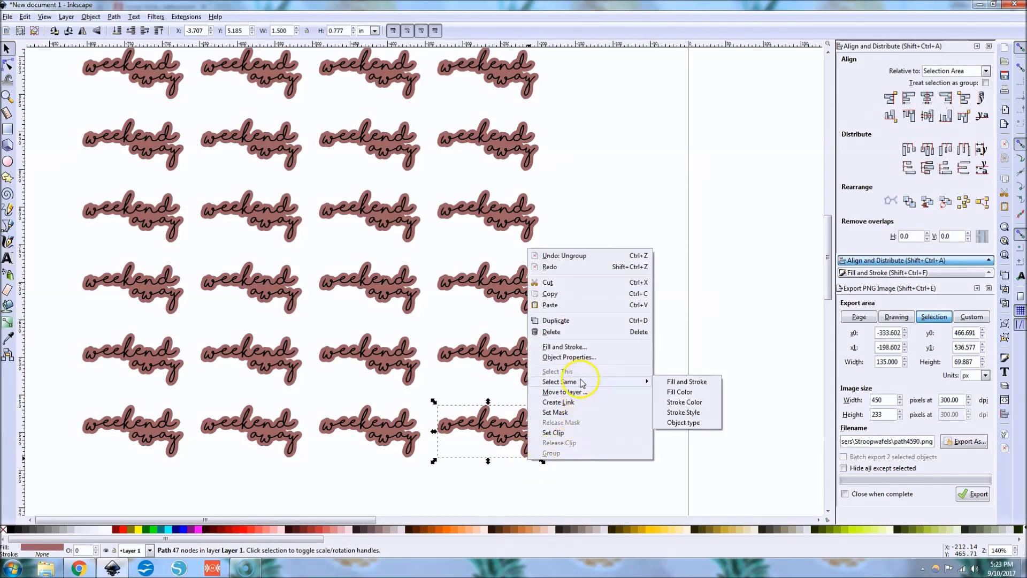
left_click(681, 391)
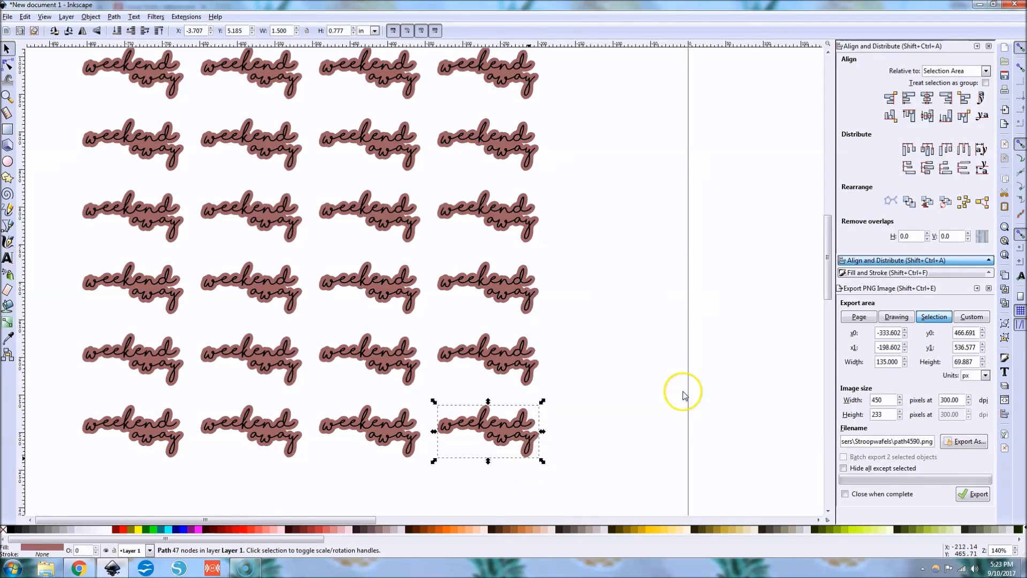
left_click(915, 273)
left_click(907, 174)
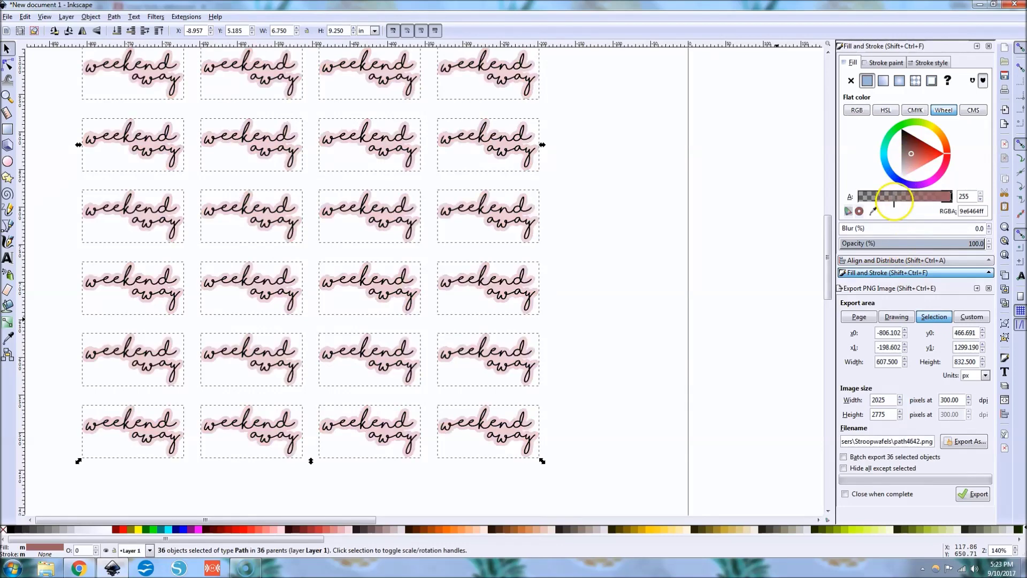
left_click(634, 379)
scroll(633, 379, "down", 3)
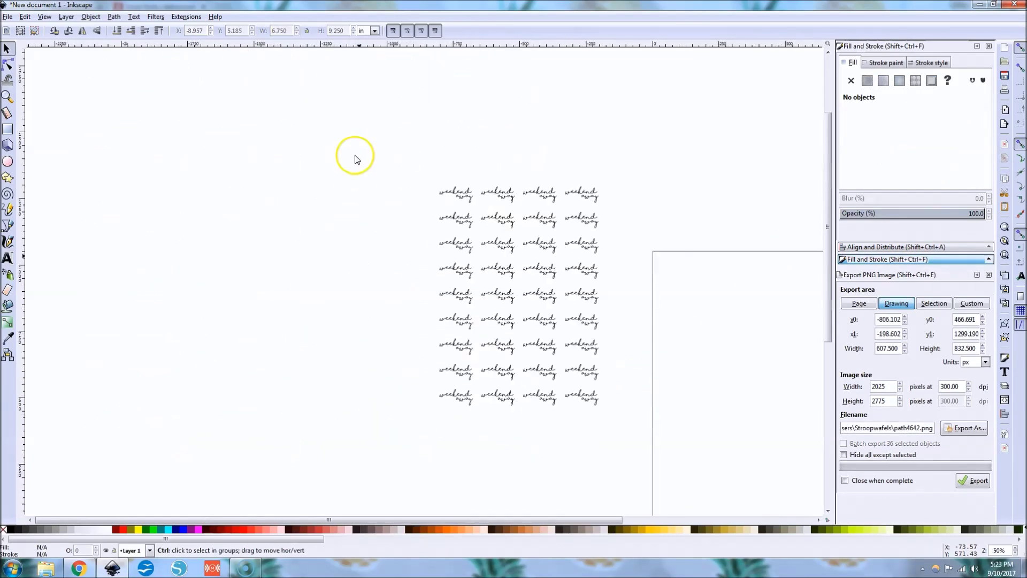
left_click_drag(356, 142, 681, 461)
left_click(934, 303)
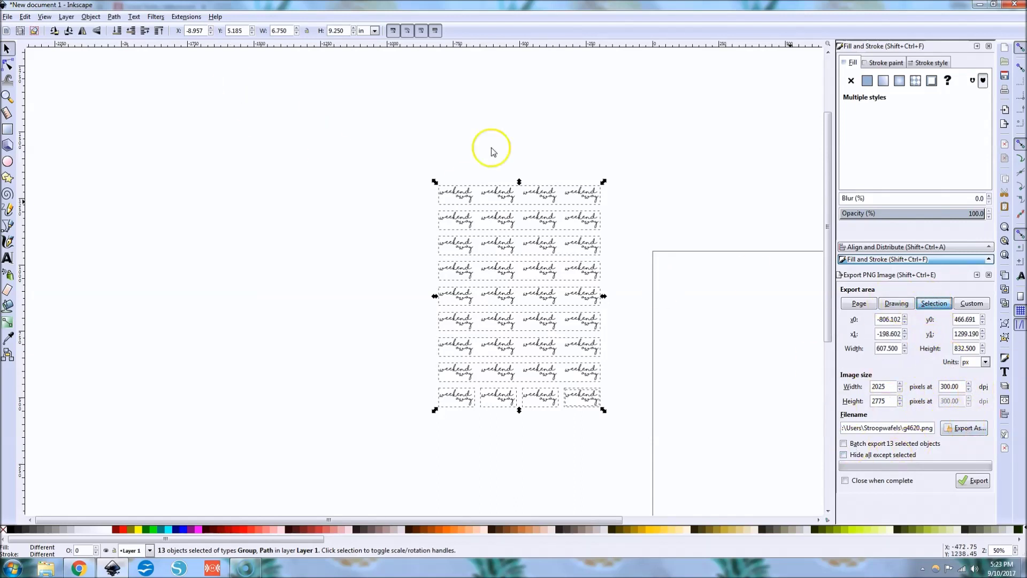
Set the PNG export destination to weekend away.png in the CRICUT SVG folder on Google Drive.
left_click(4, 16)
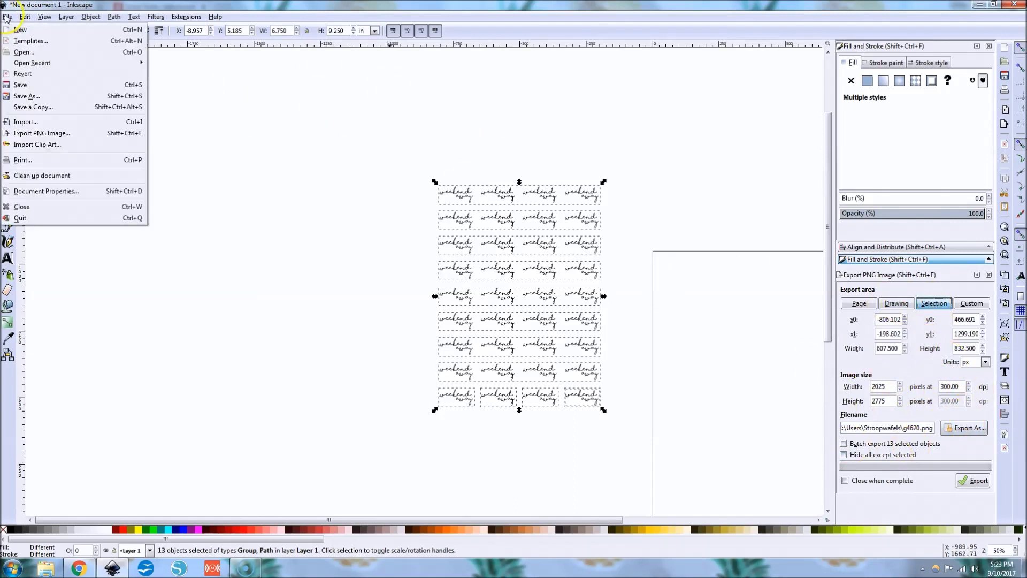
left_click(30, 134)
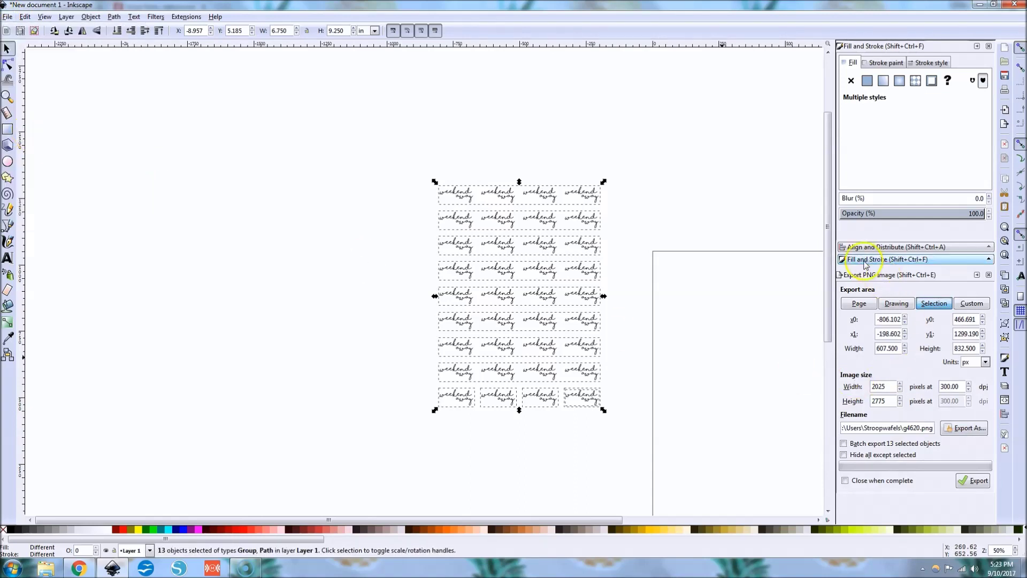
left_click(964, 427)
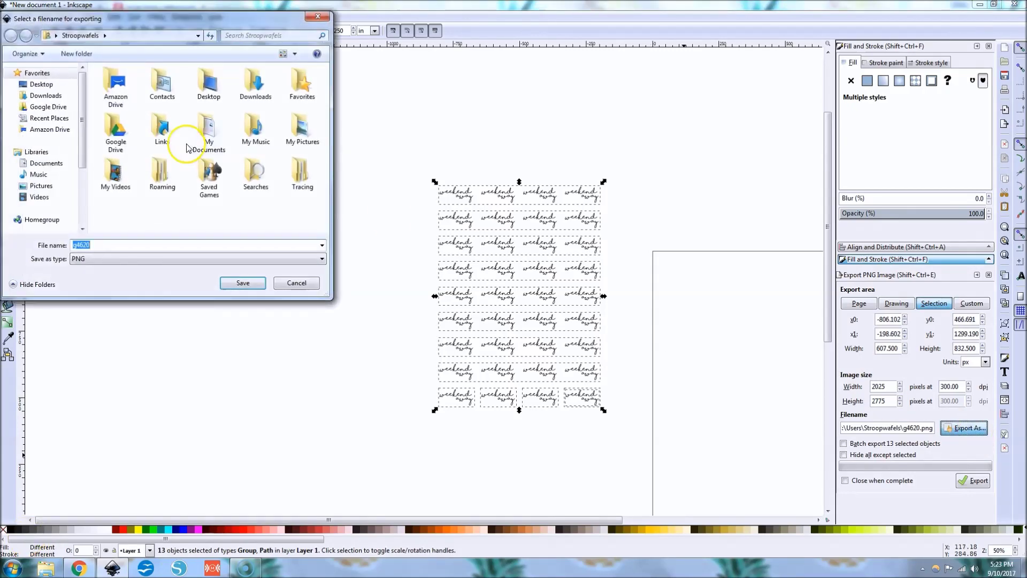
double_click(112, 131)
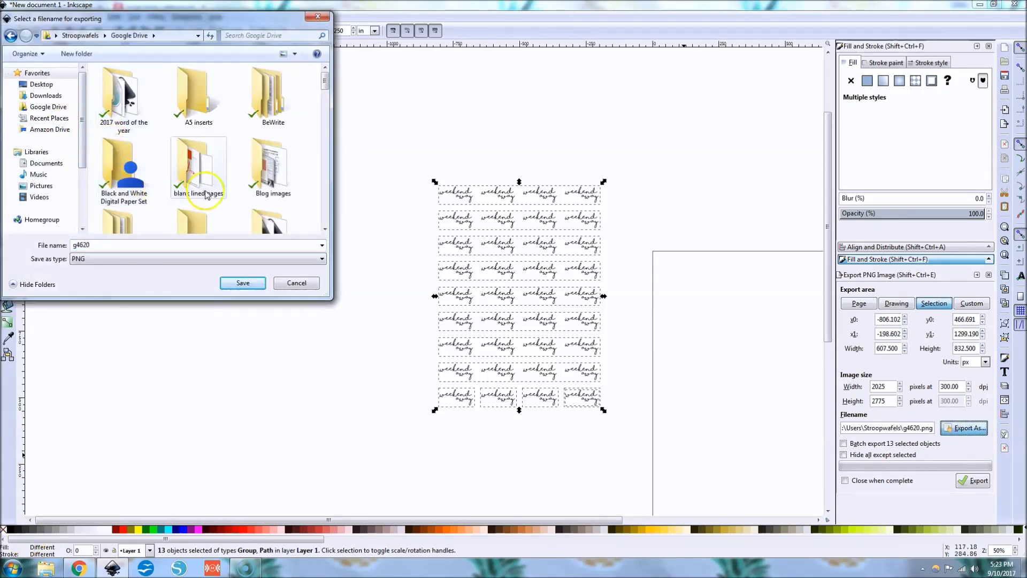
scroll(278, 169, "down", 1)
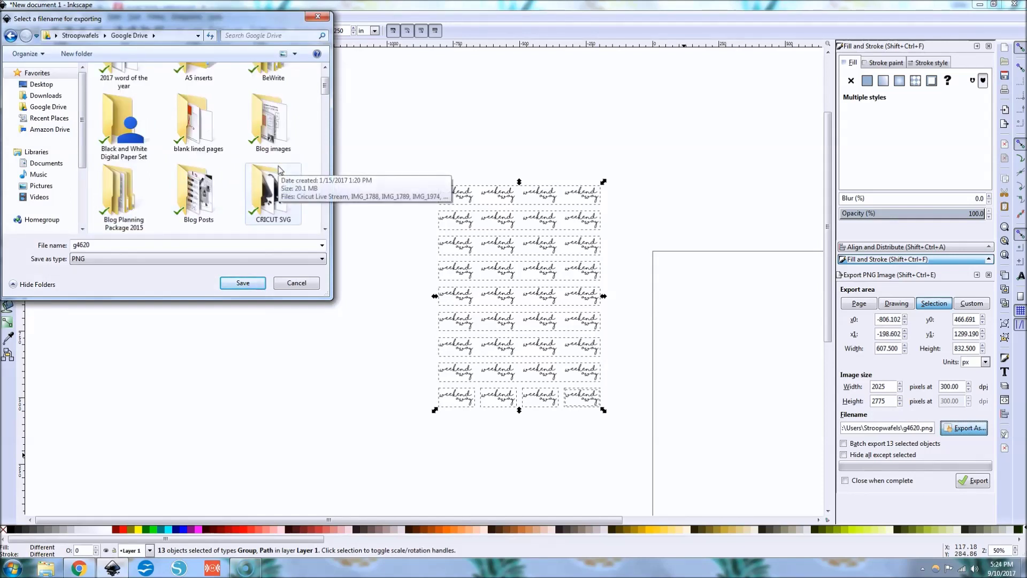
double_click(279, 167)
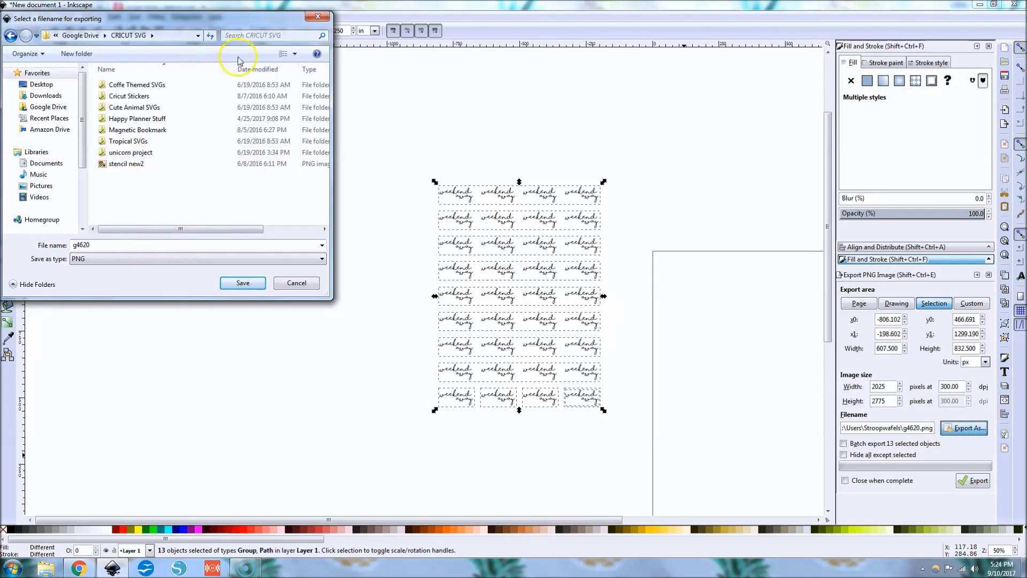
double_click(113, 244)
type("weekend away")
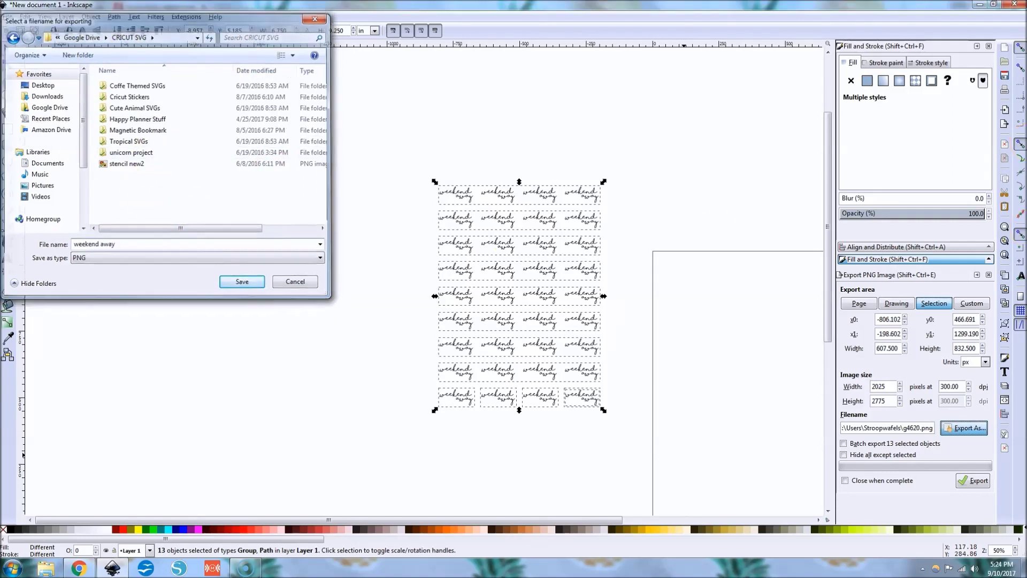
key("Return")
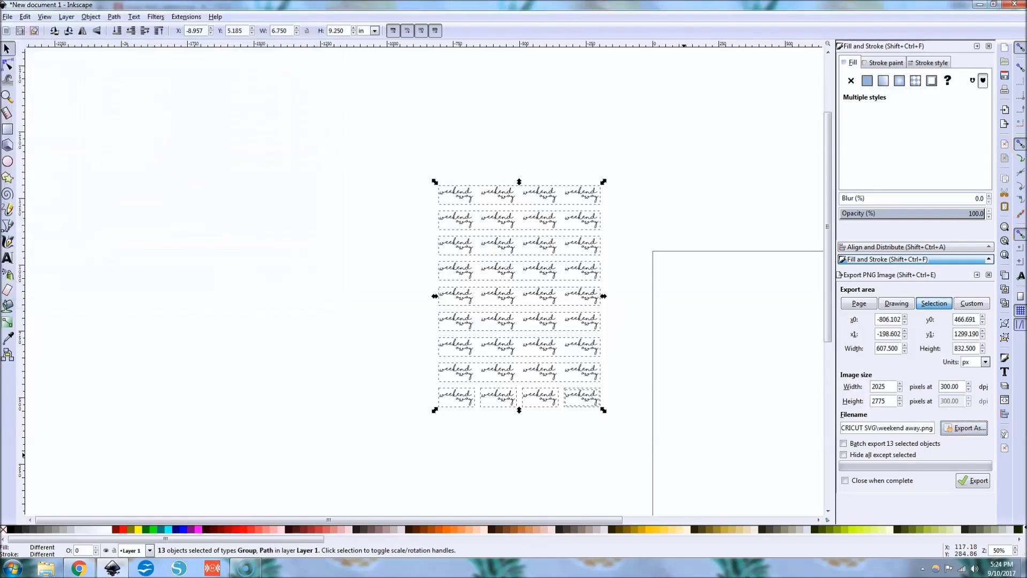
Export the selected sticker grid as a 300 dpi PNG and deselect it.
left_click(975, 481)
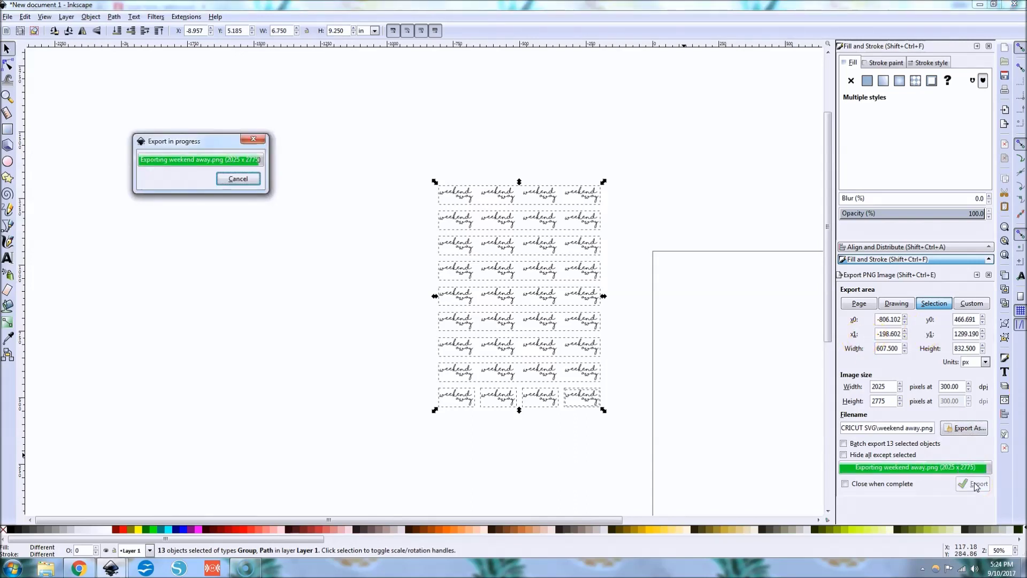
left_click(140, 117)
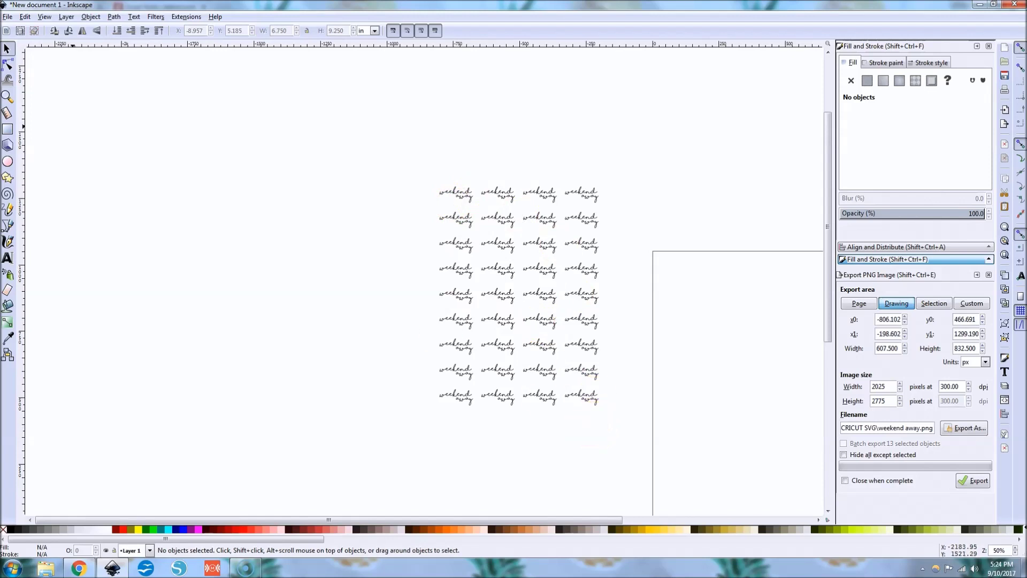
left_click(8, 16)
Start a Save As for the drawing, then cancel it without saving.
left_click(29, 96)
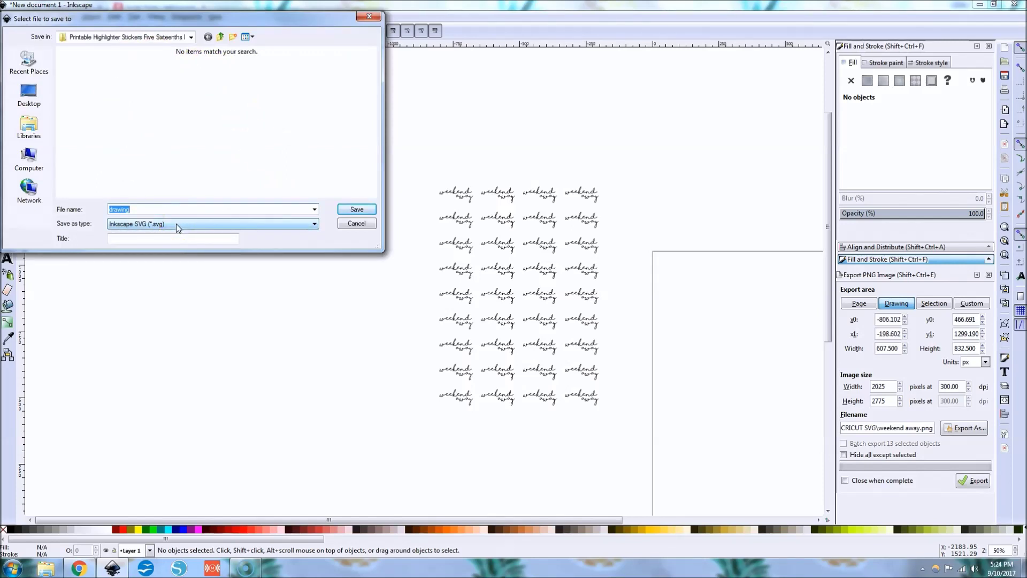
left_click(457, 390)
left_click(357, 223)
Select and deselect the bottom-left sticker, then switch to Design Space in Chrome.
left_click(463, 402)
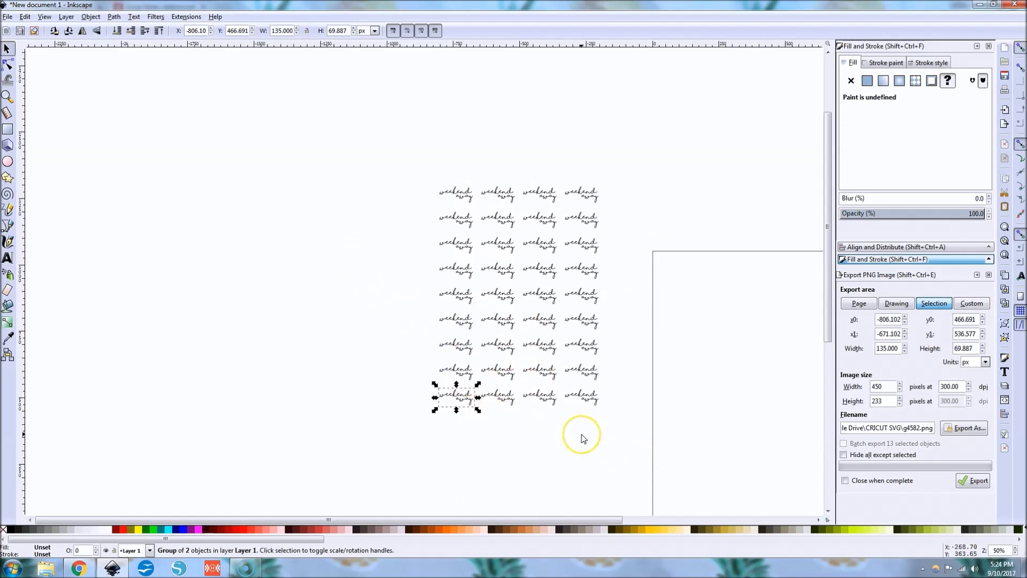
left_click(309, 397)
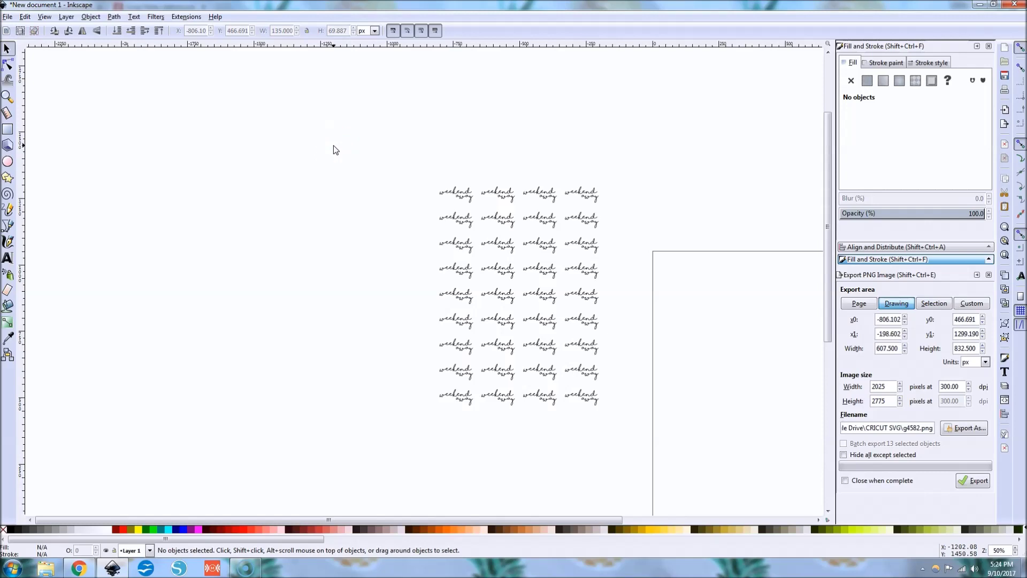
left_click(79, 568)
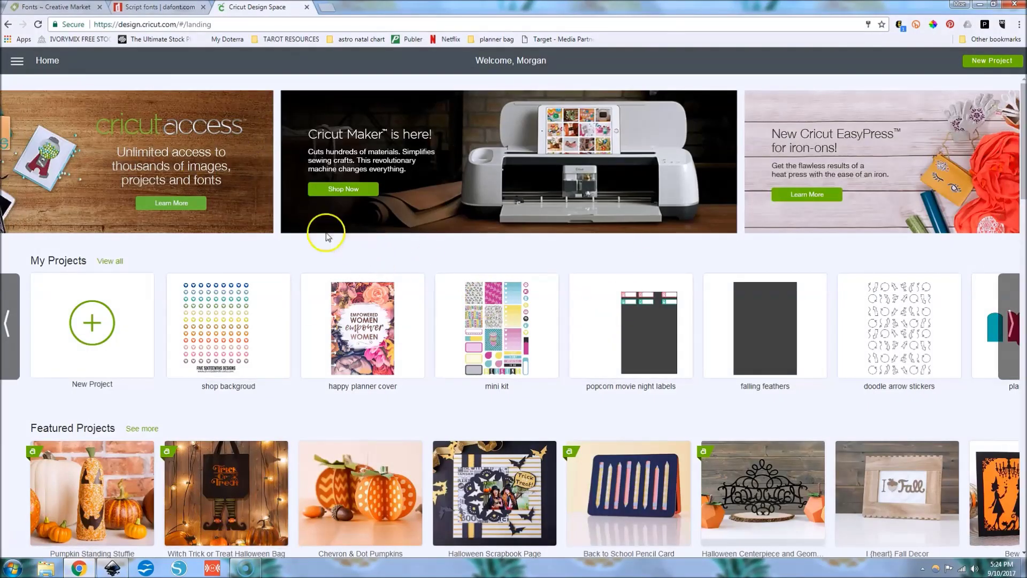
Create a new project and upload weekend away.png from the CRICUT SVG folder via Upload Image.
left_click(1013, 64)
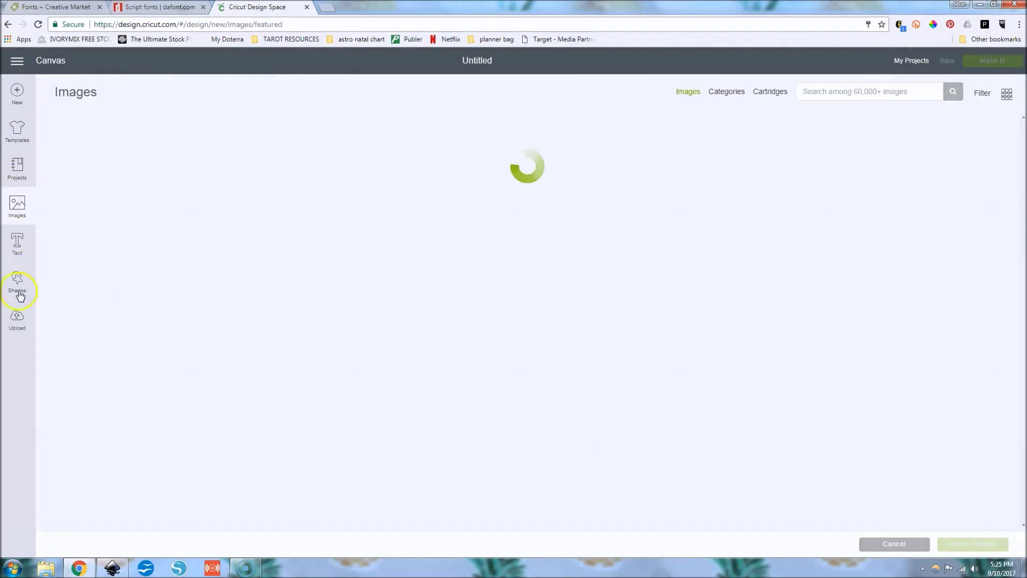
left_click(17, 320)
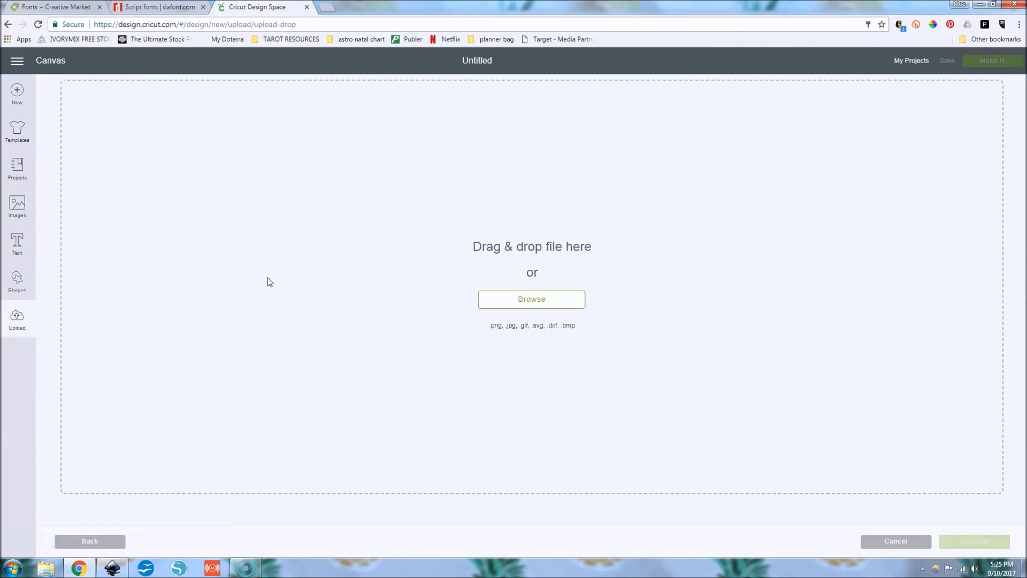
left_click(534, 302)
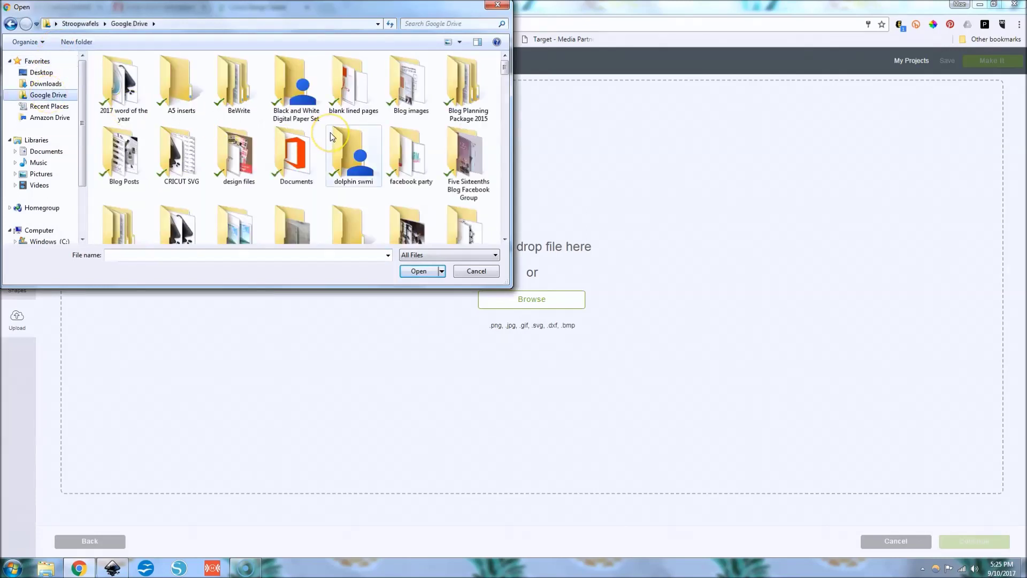
double_click(181, 144)
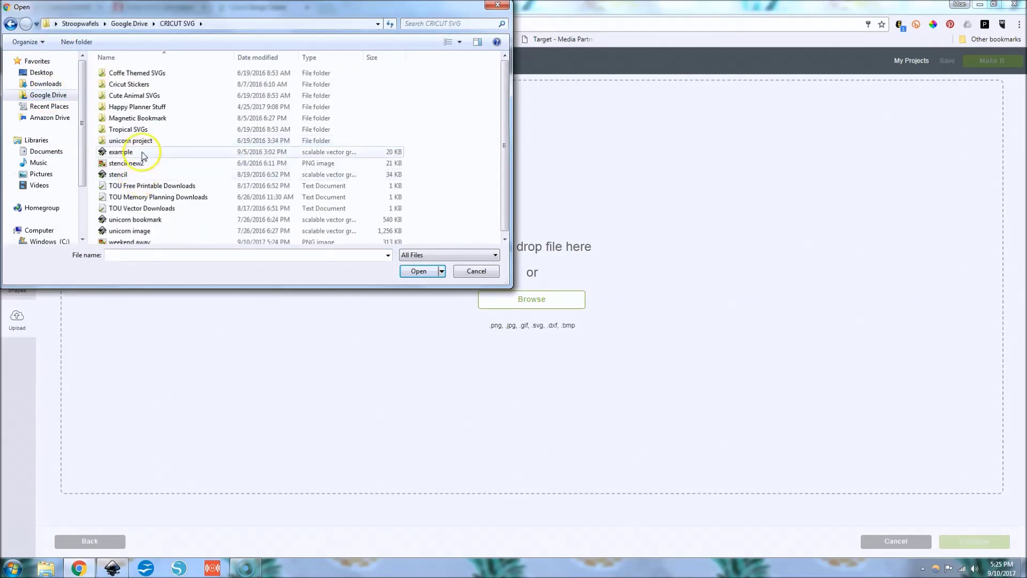
double_click(155, 239)
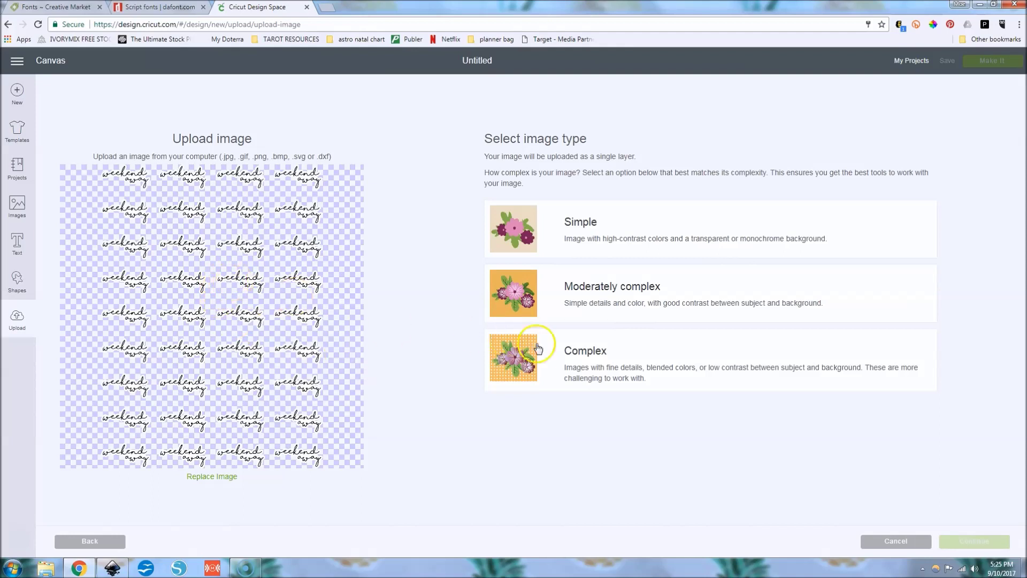
Mark the uploaded image as Complex and continue past the cleanup step.
left_click(583, 359)
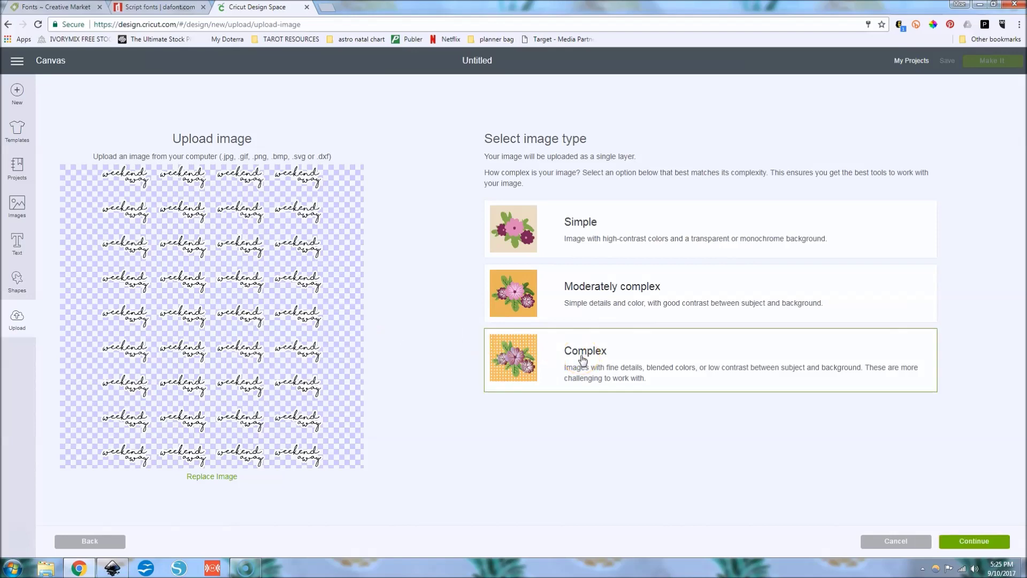
left_click(969, 541)
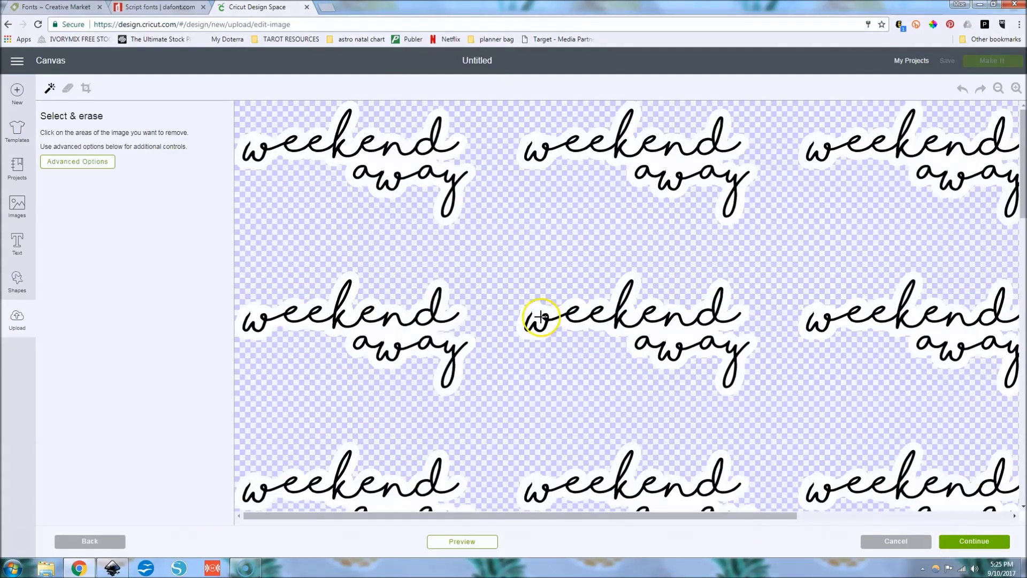
scroll(541, 321, "down", 2)
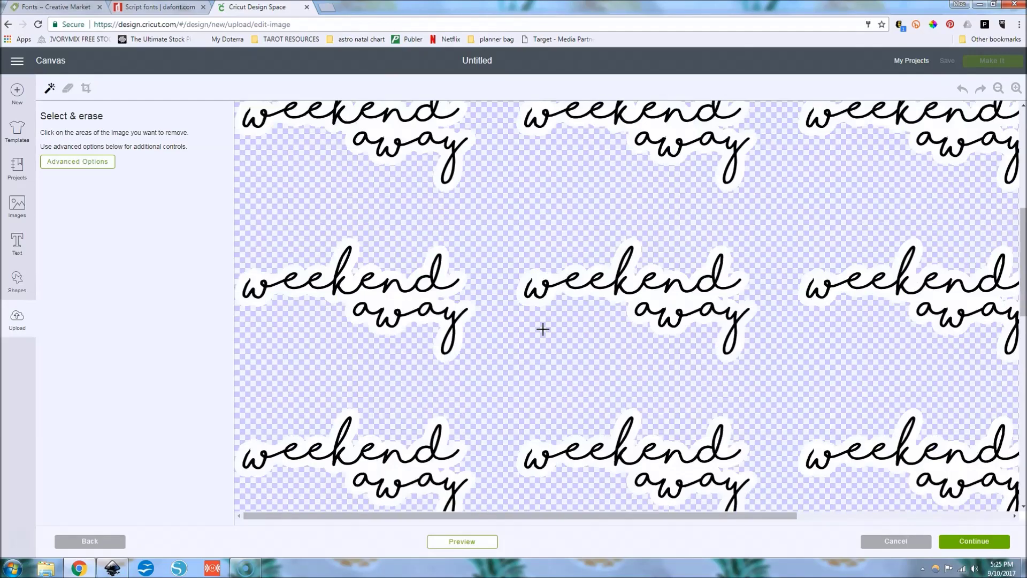
scroll(543, 329, "down", 5)
left_click(563, 466)
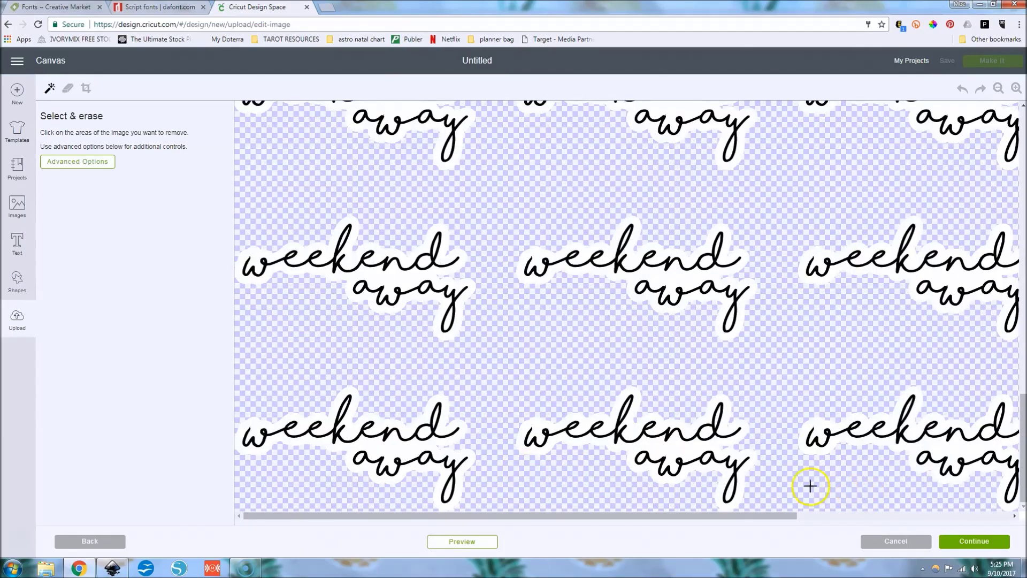
scroll(734, 406, "up", 2)
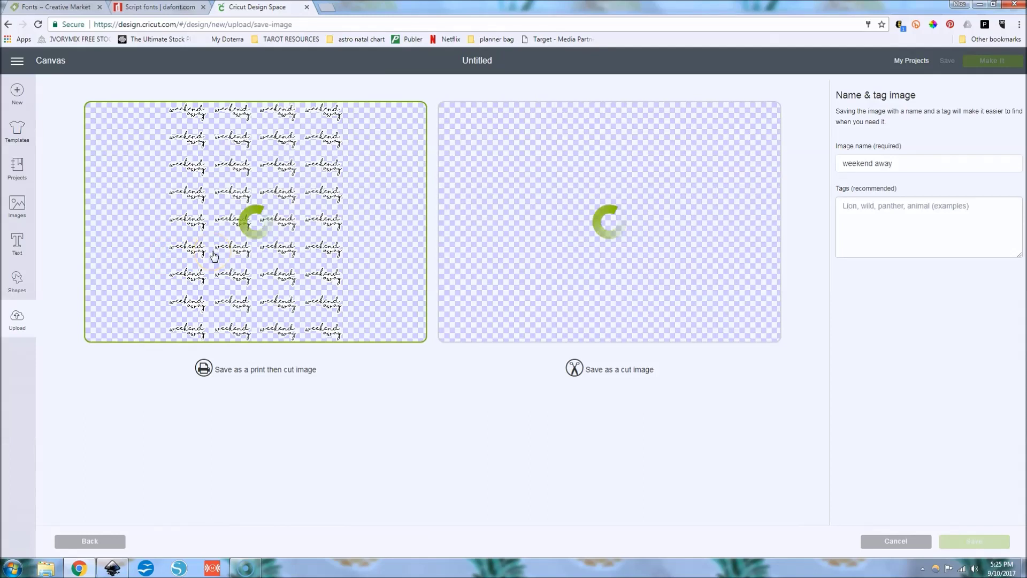
Save it as the print-then-cut image 'weekend away' and insert it onto the canvas.
left_click_drag(913, 161, 825, 164)
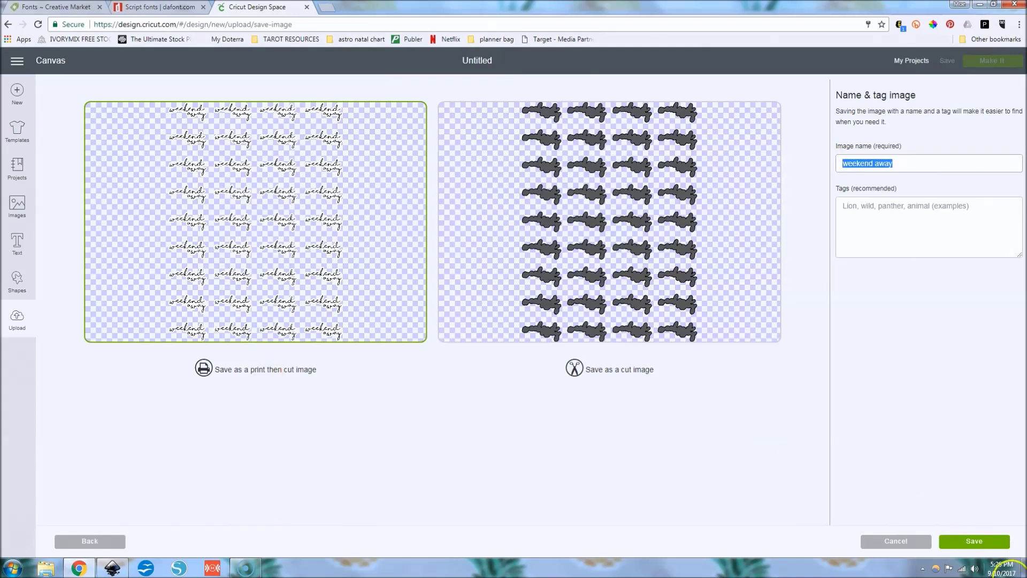
left_click(980, 542)
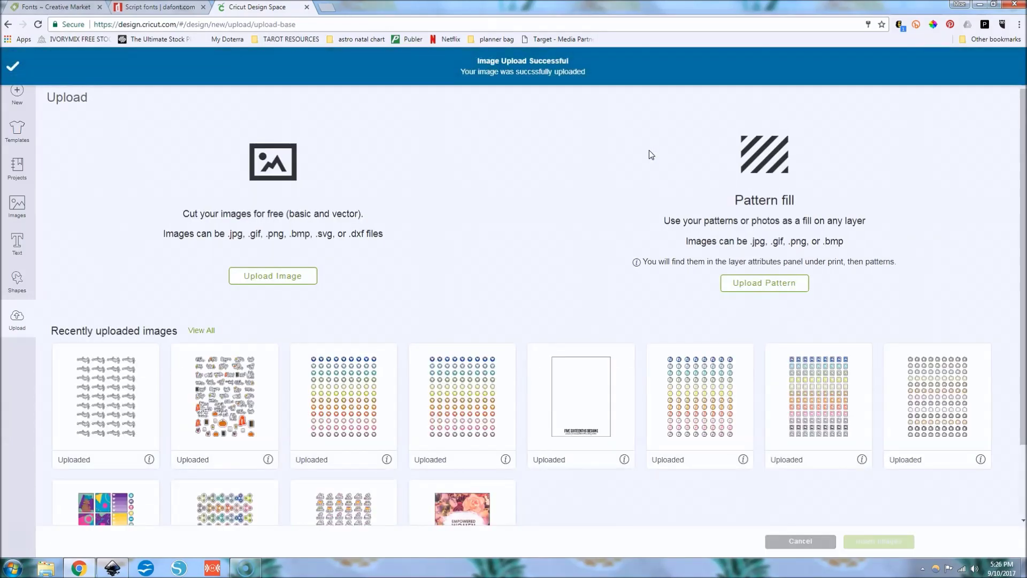
left_click(96, 398)
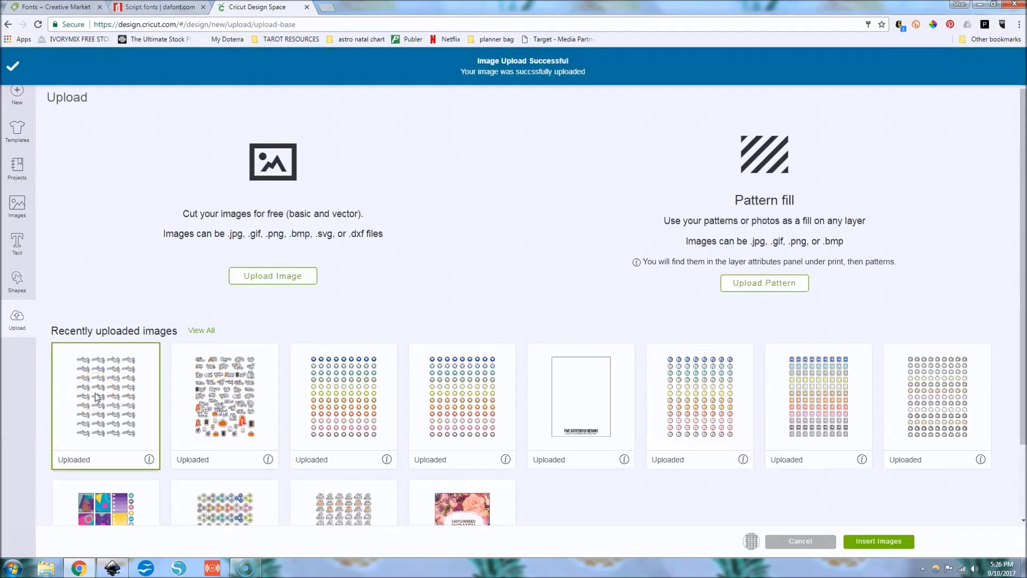
left_click(904, 541)
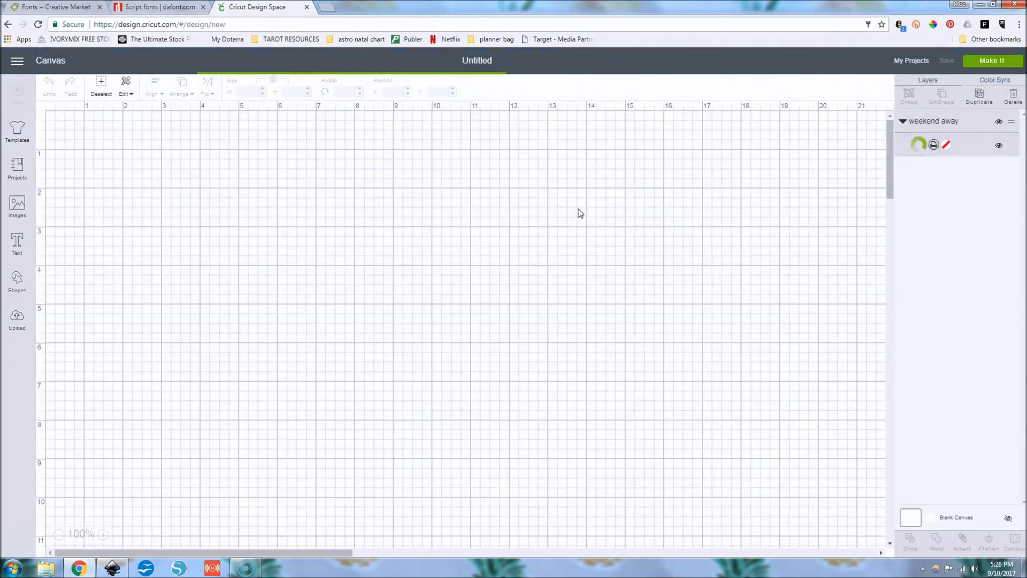
In Inkscape, select the whole grid and read its size in inches: 6.750 × 9.250.
left_click(112, 569)
left_click(534, 245)
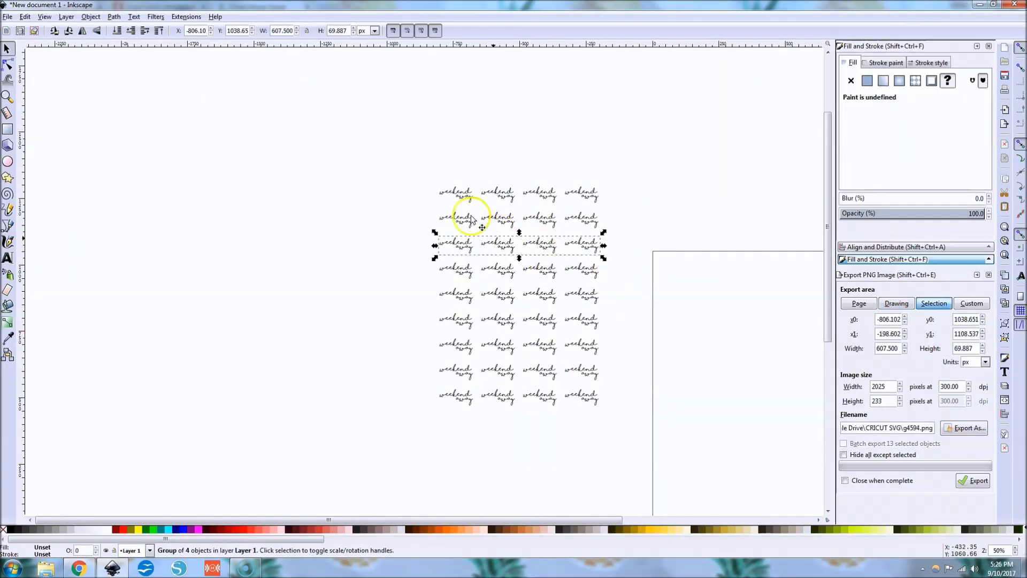
left_click_drag(413, 160, 653, 475)
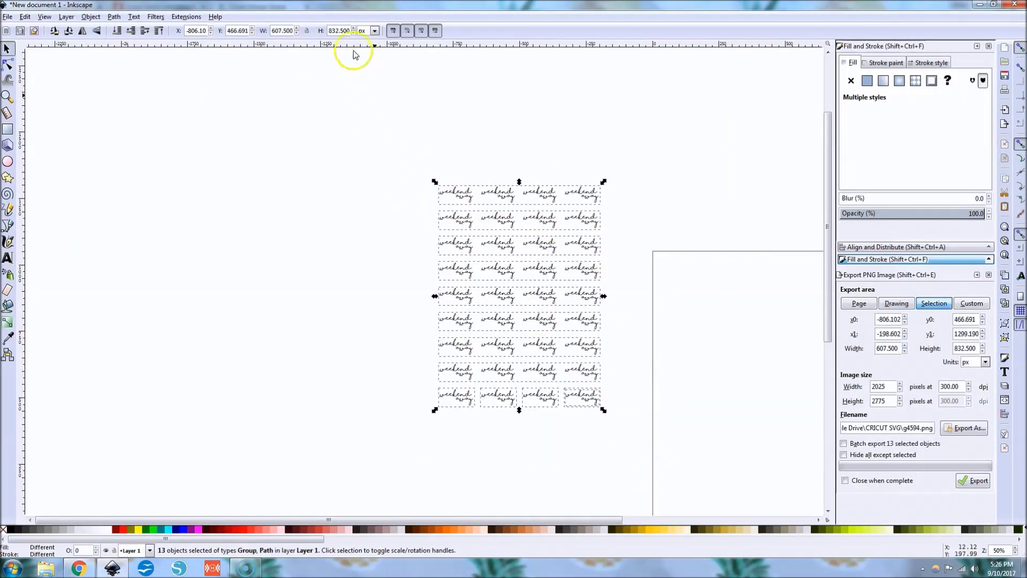
left_click(373, 31)
left_click(374, 76)
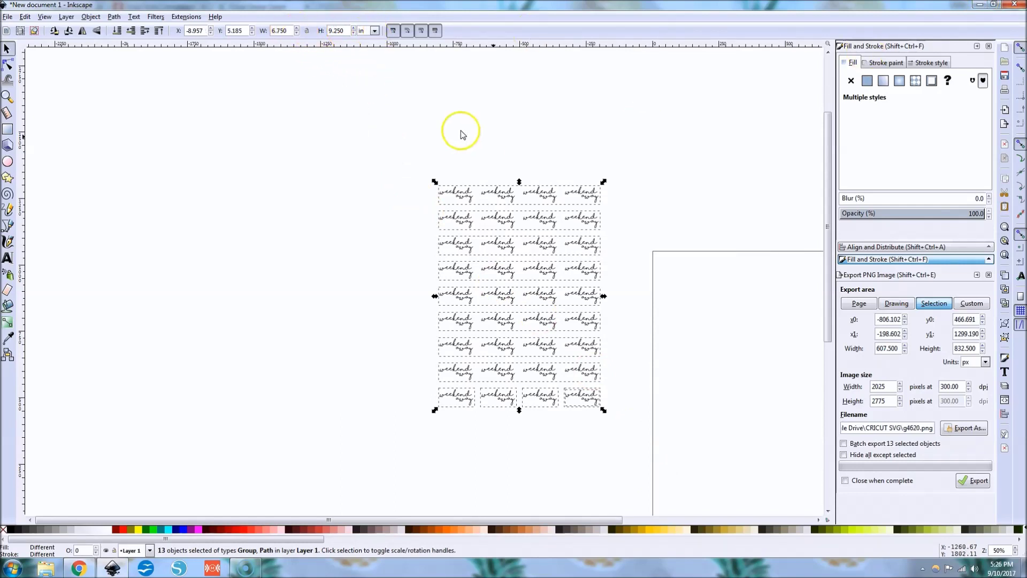
left_click(980, 4)
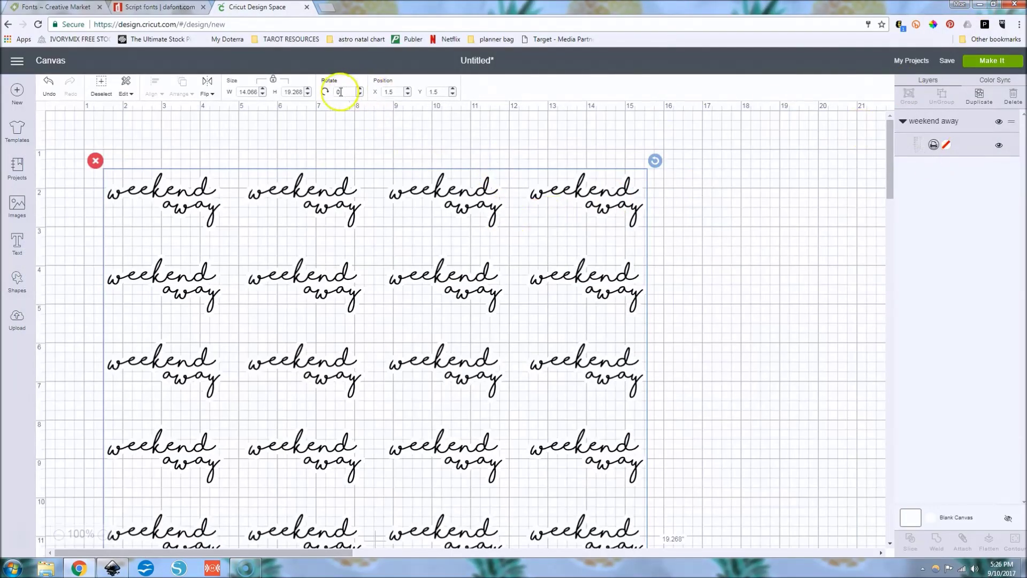
Change the grid's width from 14.066 to 6.75 inches.
double_click(248, 92)
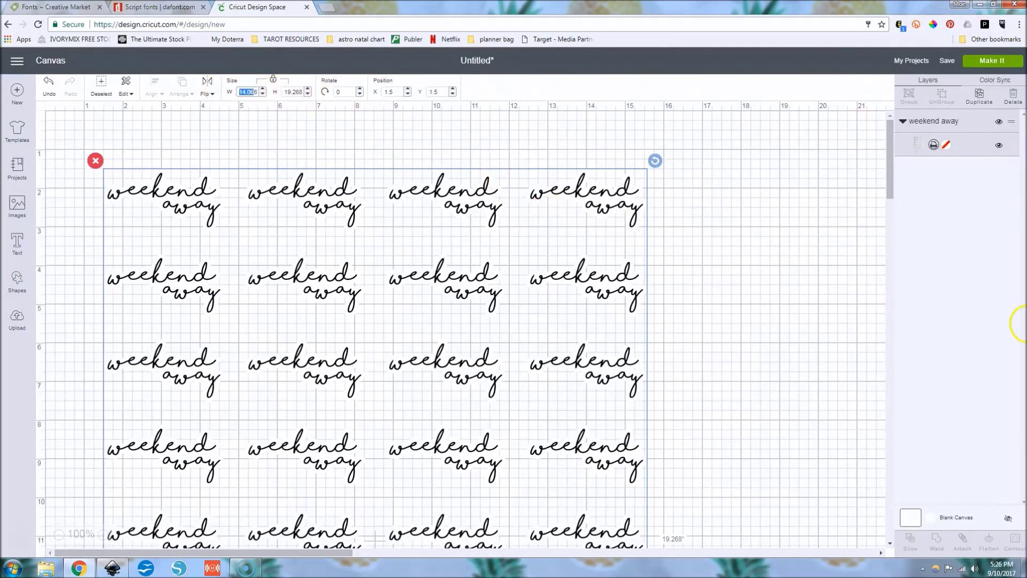
key("BackSpace")
type("6.75")
key("Return")
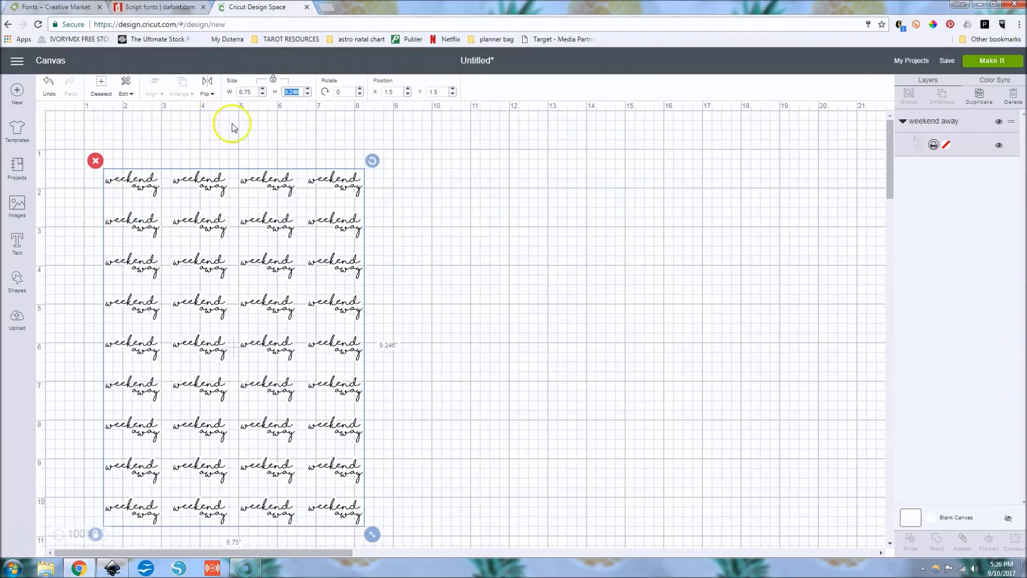
Reselect the sticker grid and send it to Make It mat preparation.
left_click(271, 135)
left_click(282, 178)
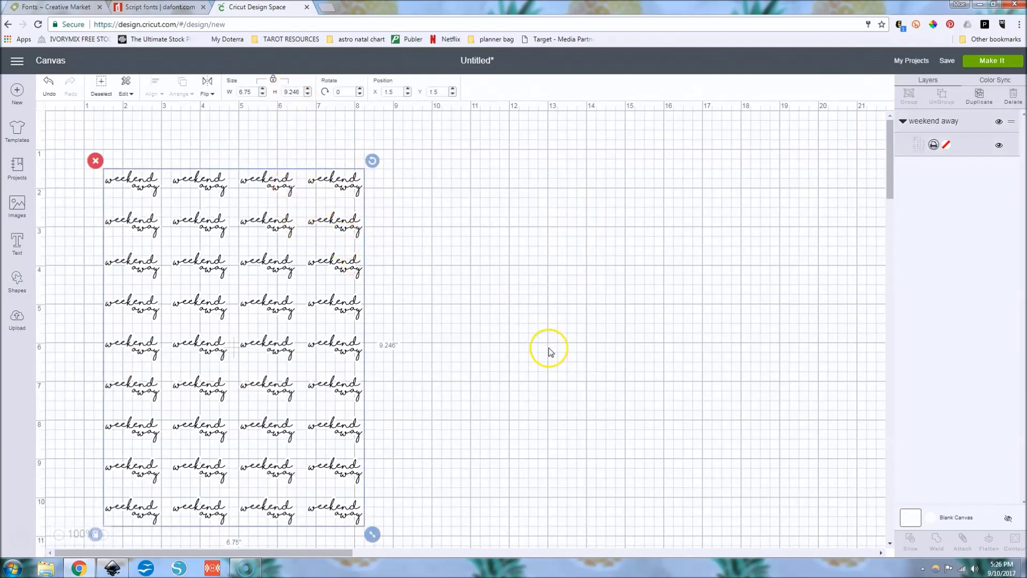
left_click(998, 62)
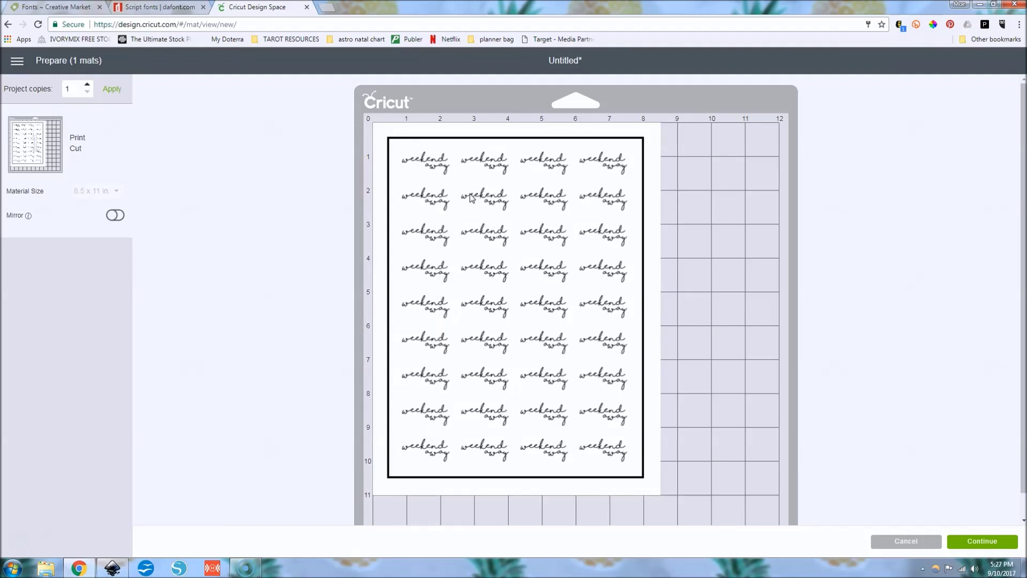
left_click(917, 541)
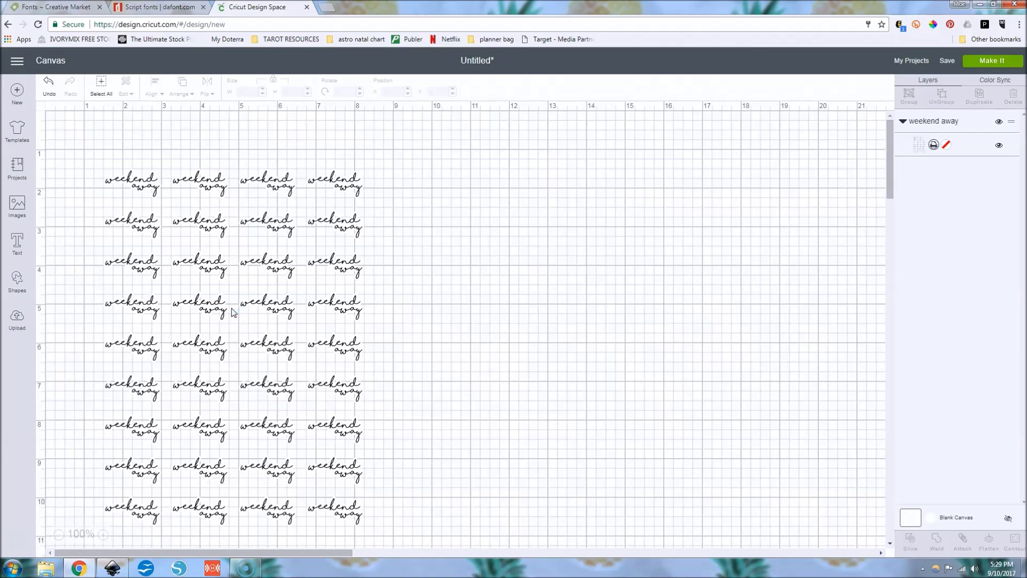
left_click_drag(377, 335, 401, 339)
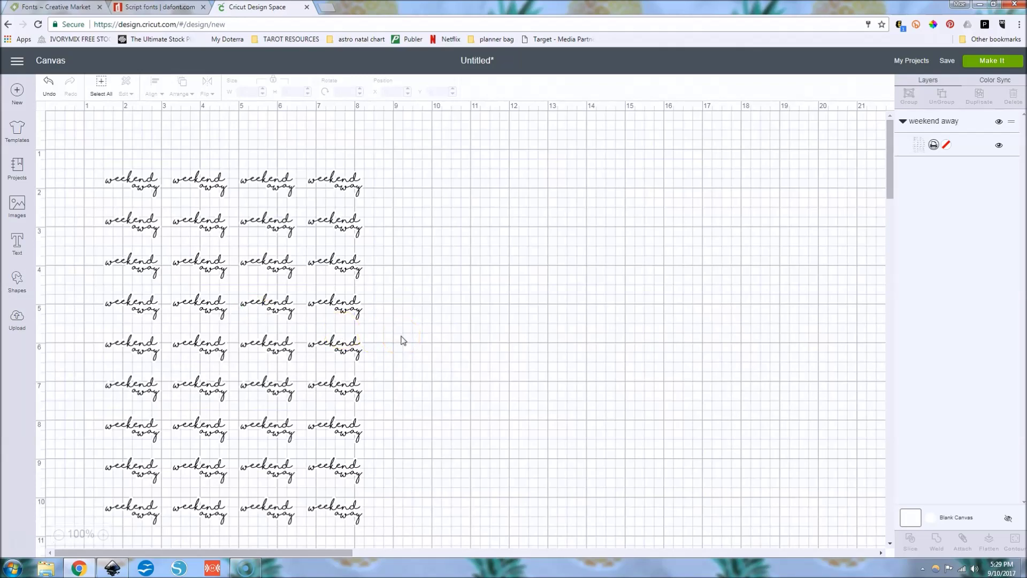